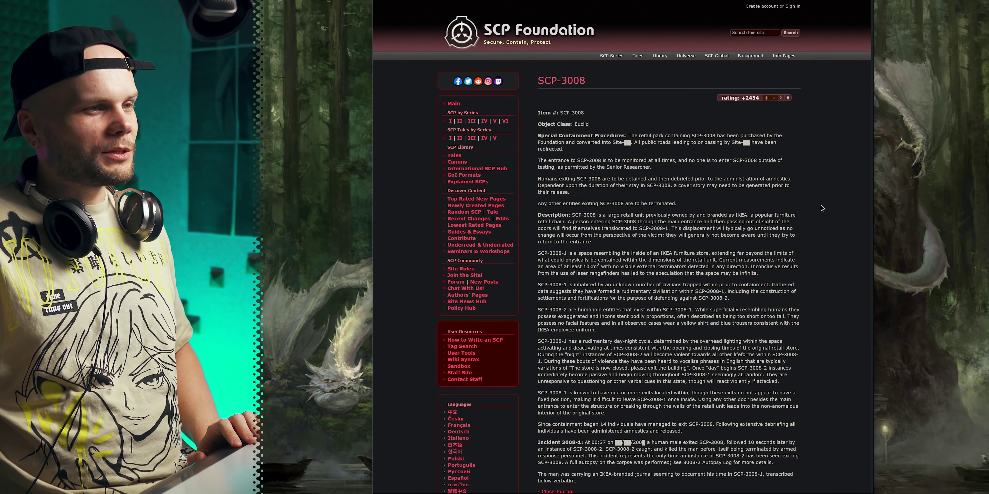
# Examine the containment procedures and description sections of the SCP-3008 article
pyautogui.scroll(-2, 820, 205)
pyautogui.scroll(2, 821, 205)
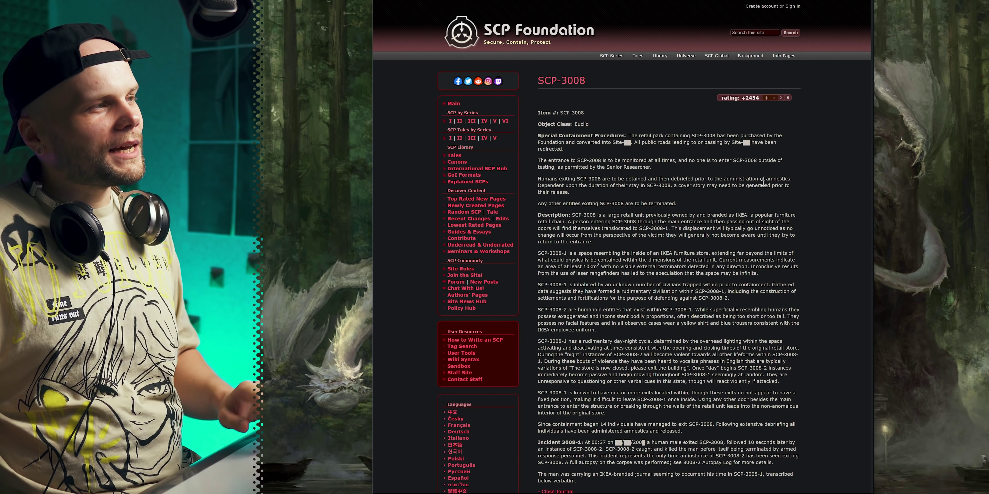
pyautogui.scroll(-4, 818, 188)
pyautogui.scroll(4, 822, 186)
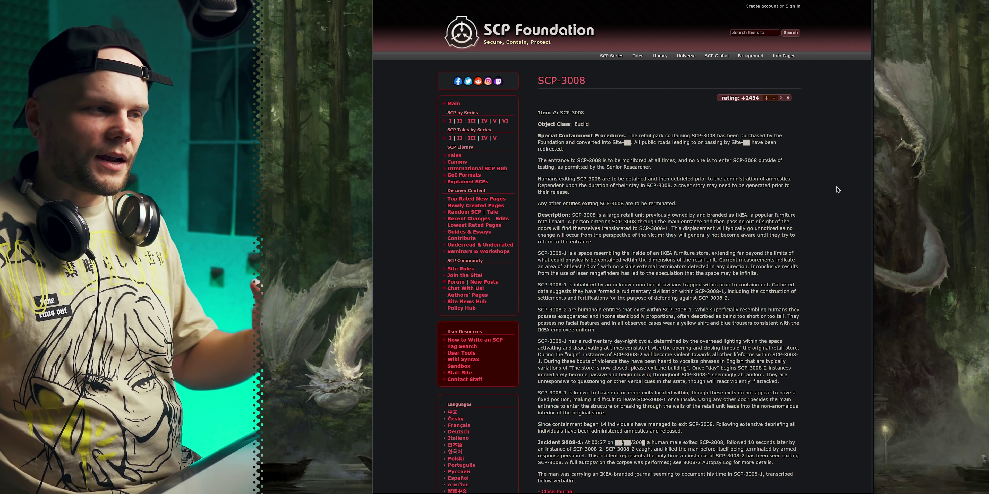
pyautogui.moveTo(539, 136); pyautogui.dragTo(624, 136)
pyautogui.click(610, 136)
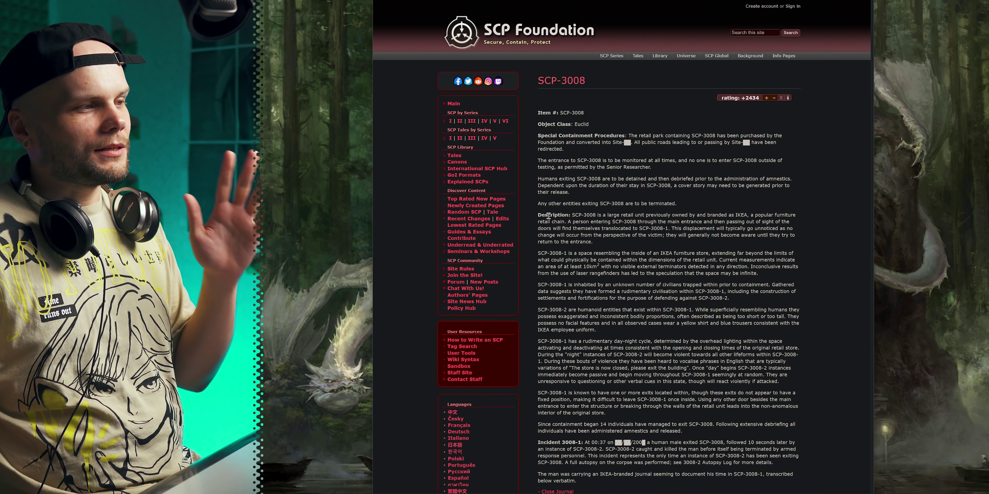
pyautogui.scroll(-9, 615, 230)
pyautogui.scroll(9, 615, 230)
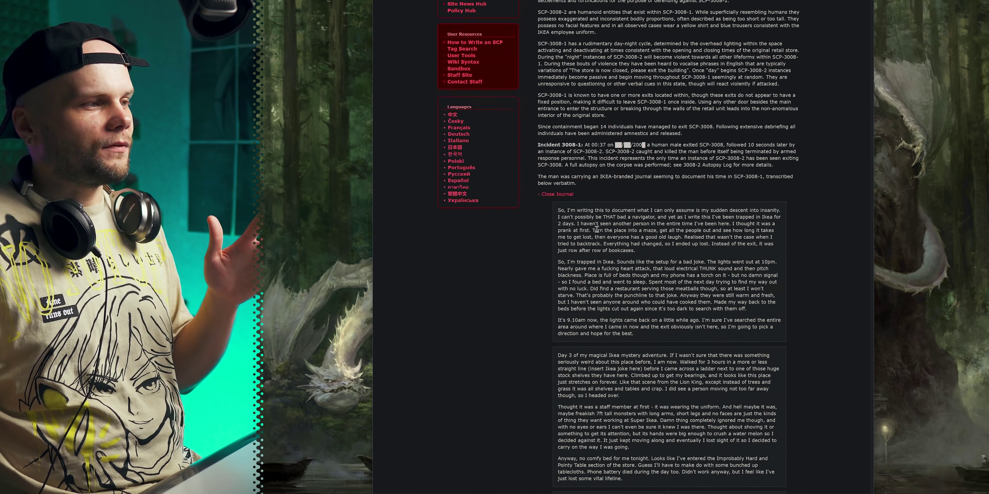
pyautogui.scroll(-2, 832, 226)
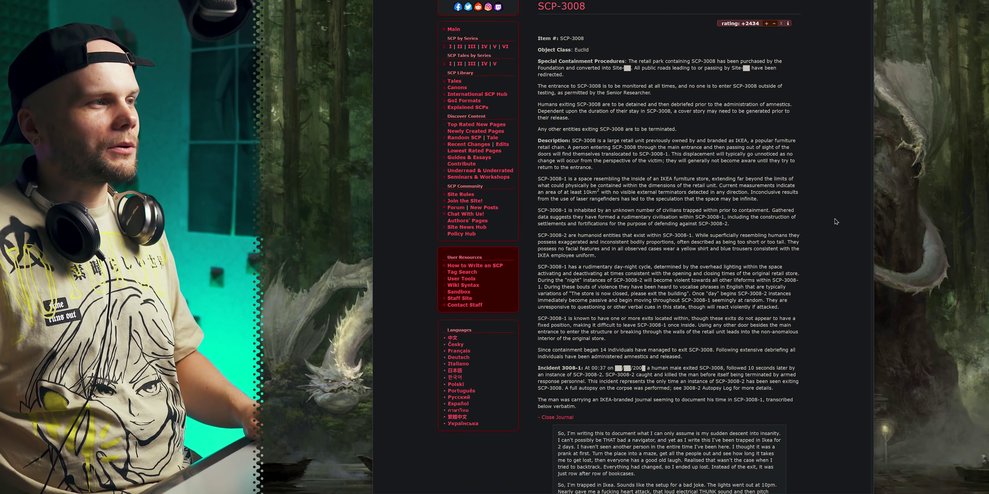
pyautogui.scroll(1, 836, 222)
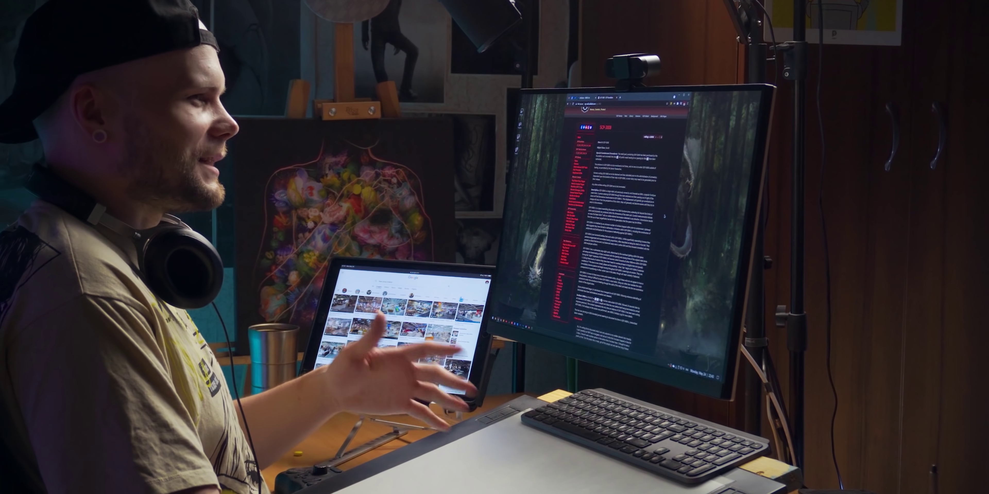
# Read through the SCP-3008 journal entries, including the Day 3 passage about the faceless staff member
pyautogui.scroll(-3, 664, 216)
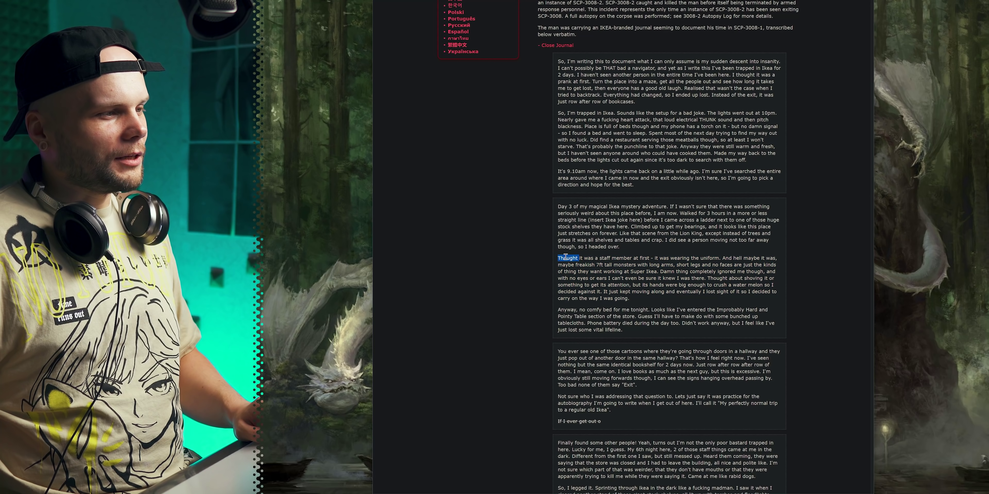
pyautogui.moveTo(558, 258); pyautogui.dragTo(636, 304)
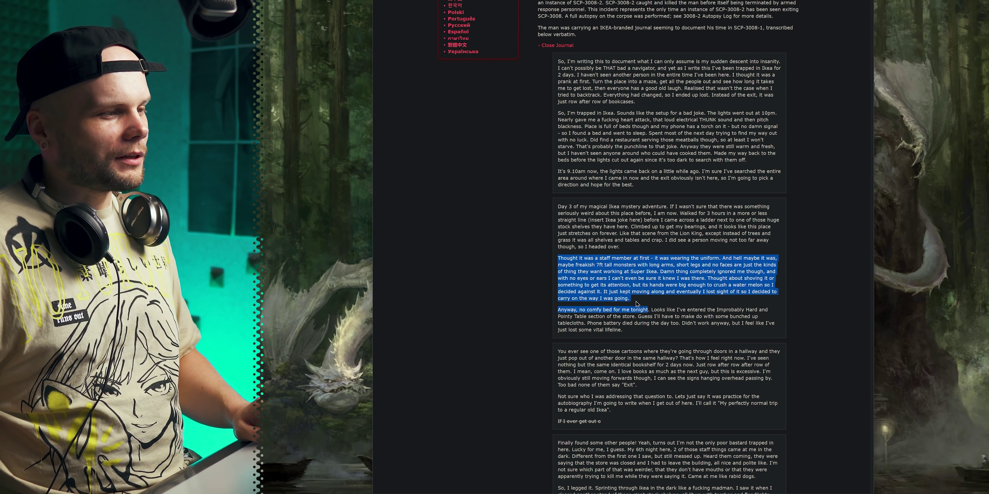
pyautogui.scroll(1, 637, 300)
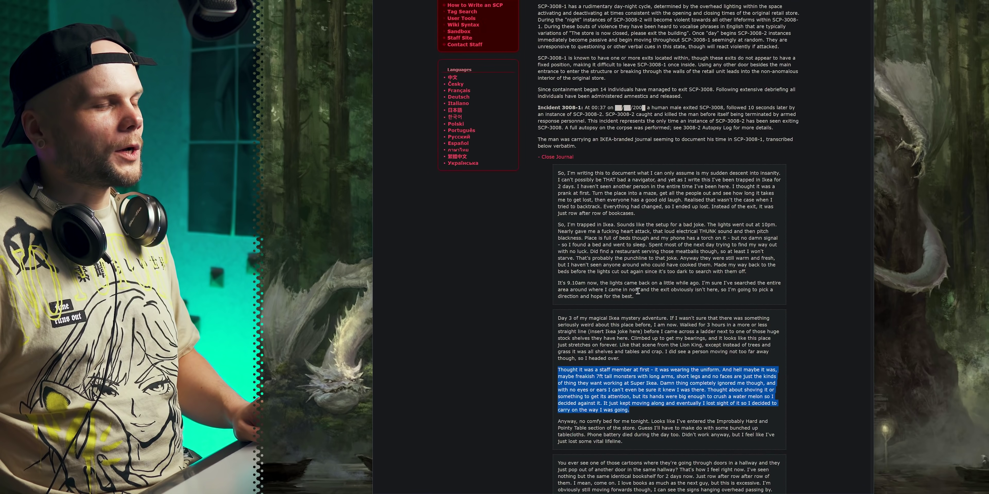
pyautogui.click(657, 338)
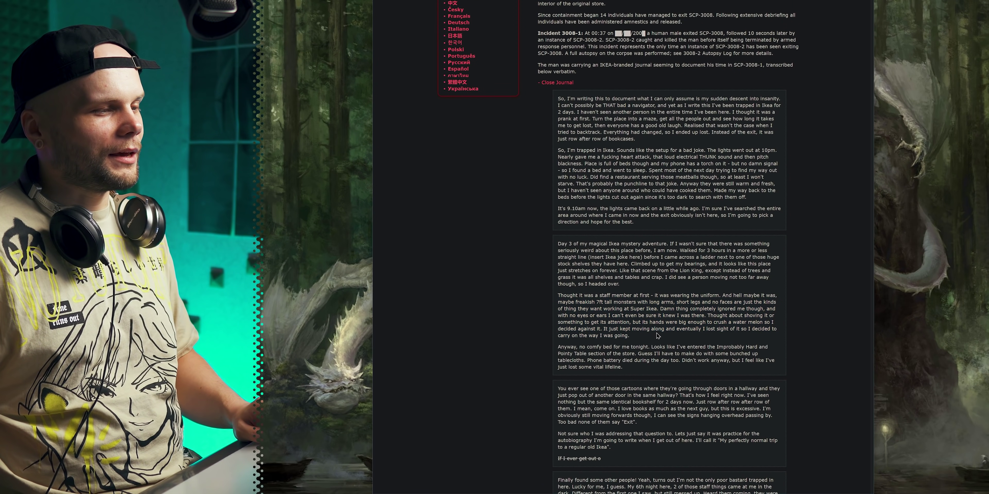
pyautogui.scroll(-1, 619, 271)
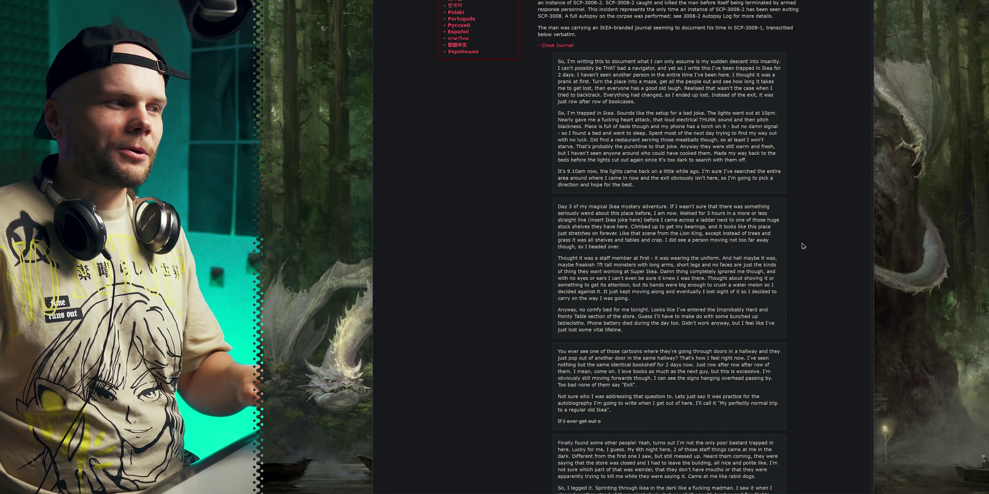
pyautogui.scroll(-20, 793, 232)
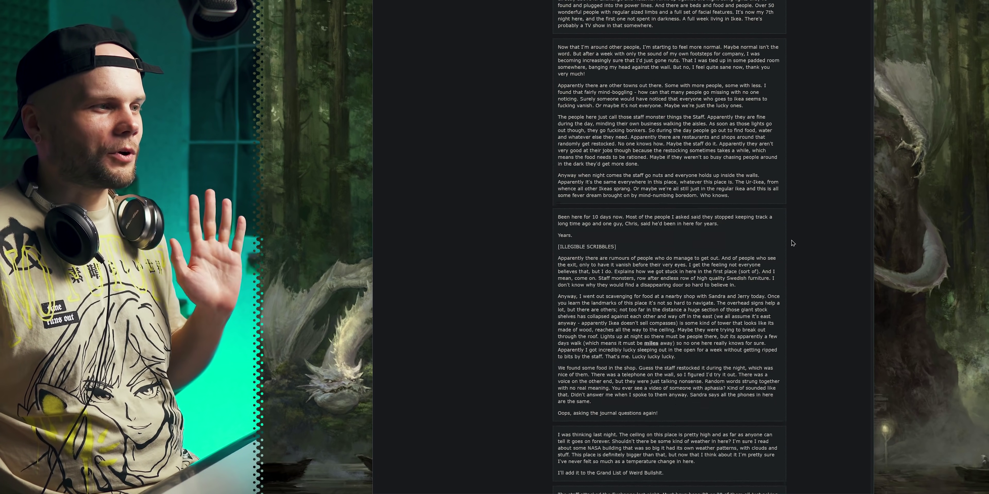
pyautogui.scroll(-5, 793, 241)
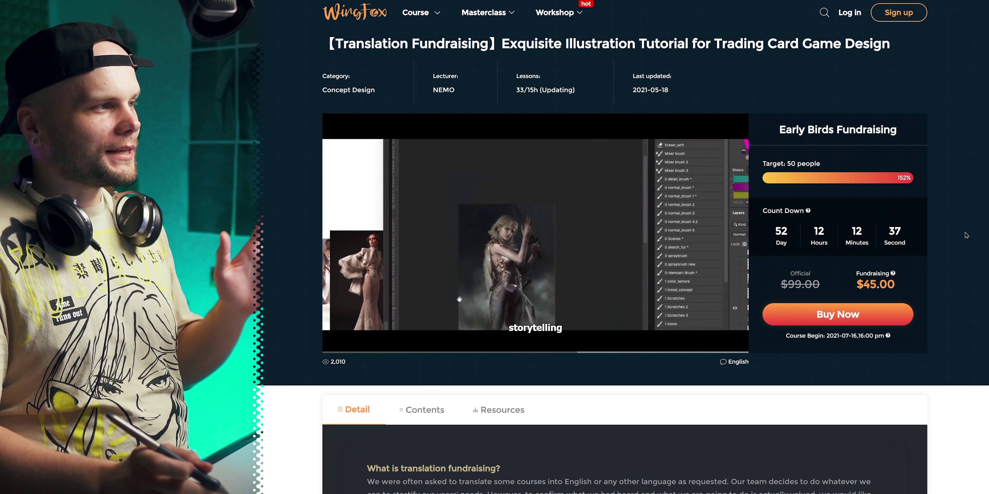
# Review the WingFox page of the trading card game illustration course, including its artwork gallery and lesson outline
pyautogui.scroll(-10, 973, 293)
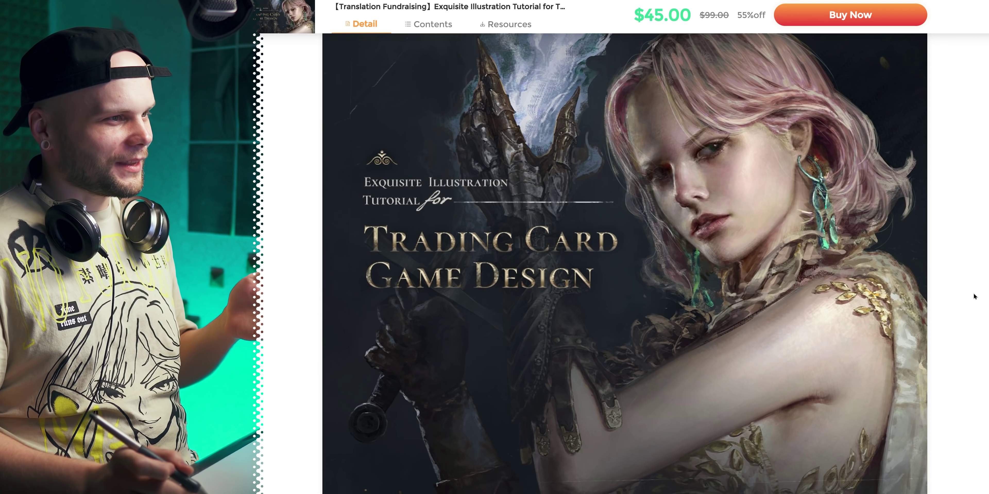
pyautogui.scroll(-2, 971, 277)
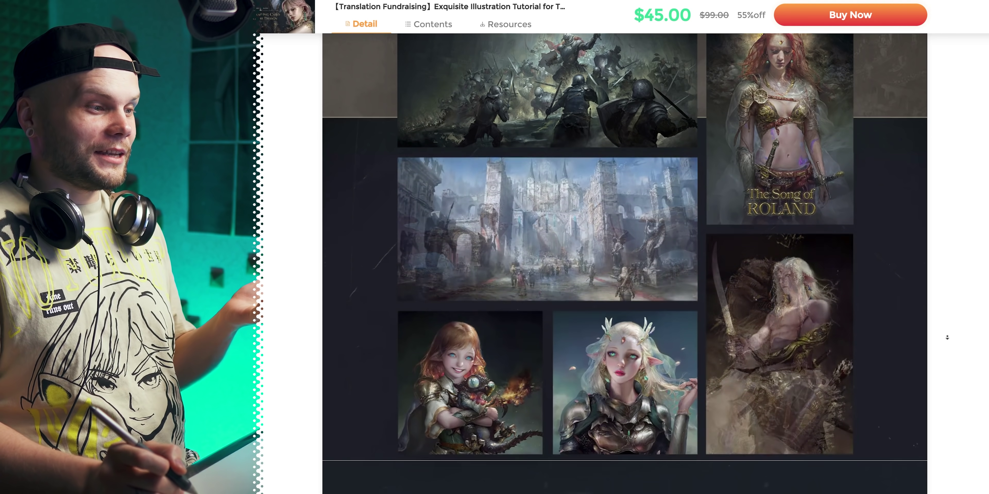
pyautogui.scroll(-2, 941, 337)
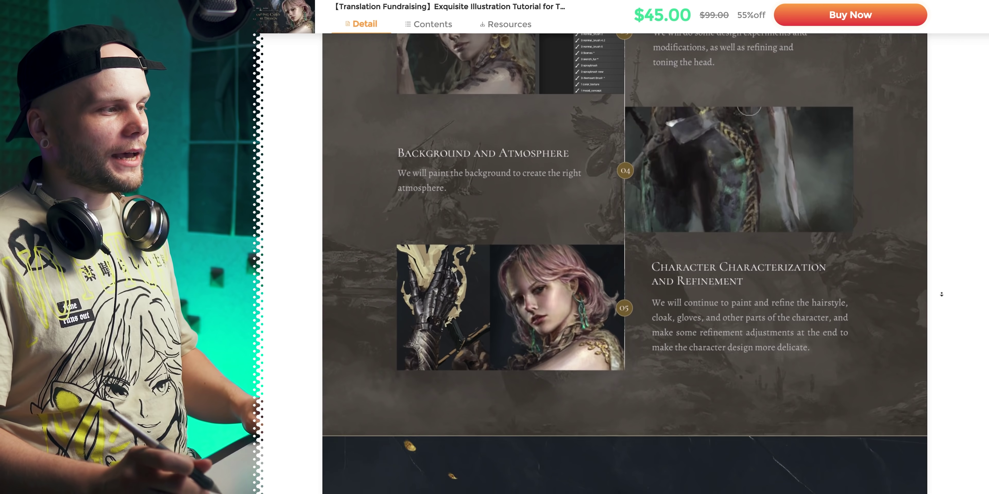
pyautogui.scroll(1, 968, 230)
pyautogui.scroll(5, 967, 231)
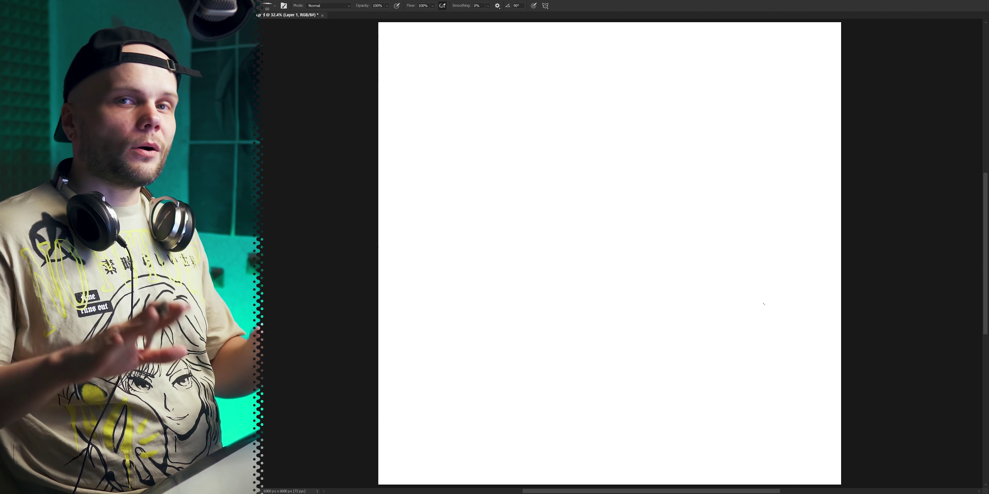
# In Photoshop, sketch a portrait-format frame with a dark block on its left side, a slanting floor line and a tilted post at right
pyautogui.moveTo(554, 191); pyautogui.dragTo(553, 309)
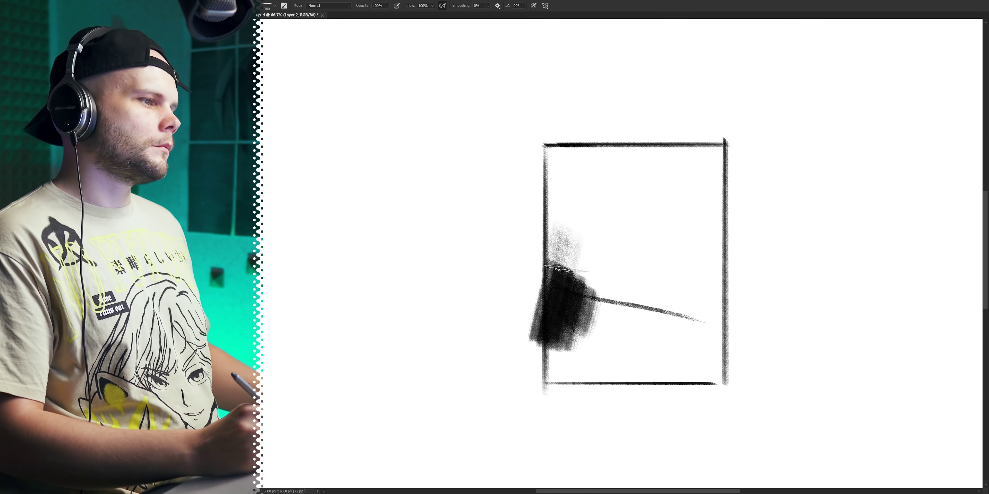
pyautogui.moveTo(538, 272); pyautogui.dragTo(576, 380)
pyautogui.moveTo(545, 146); pyautogui.dragTo(568, 391)
pyautogui.moveTo(719, 223); pyautogui.dragTo(694, 318)
pyautogui.moveTo(689, 307)
pyautogui.mouseDown()
pyautogui.moveTo(716, 343)
pyautogui.moveTo(729, 331)
pyautogui.mouseUp()
pyautogui.hotkey('ctrl', 'z')
# Fill the framed area with mid-grey using a much larger brush, keeping the tone inside the rectangular frame
pyautogui.press(']')
pyautogui.press(']')
pyautogui.press(']')
pyautogui.press(']')
pyautogui.press(']')
pyautogui.press(']')
pyautogui.press(']')
pyautogui.press(']')
pyautogui.press(']')
pyautogui.press(']')
pyautogui.press(']')
pyautogui.press(']')
pyautogui.press(']')
pyautogui.moveTo(661, 157); pyautogui.dragTo(679, 350)
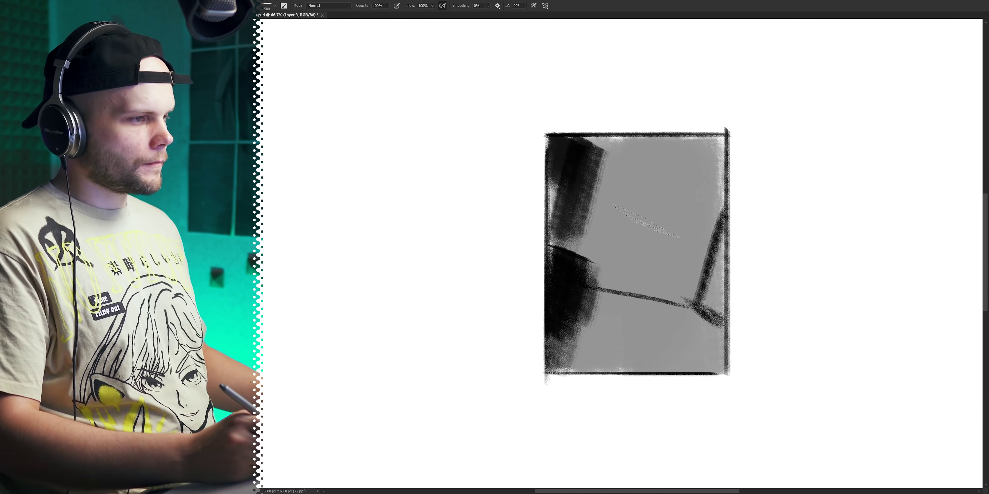
pyautogui.press('m')
pyautogui.moveTo(546, 133); pyautogui.dragTo(728, 375)
pyautogui.hotkey('ctrl', 'd')
pyautogui.press('b')
pyautogui.press('[')
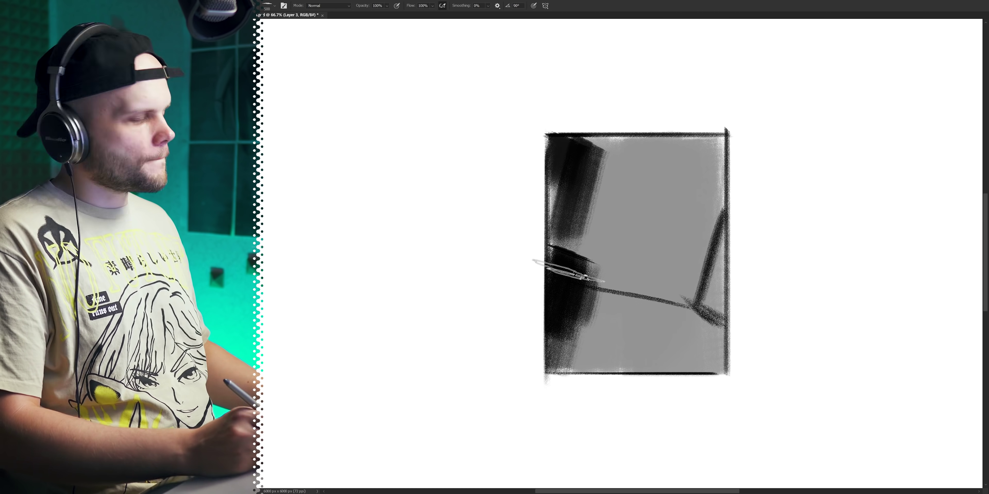
# Lighten the dark block on the picture's left side and block in a dark ceiling across the upper right
pyautogui.moveTo(572, 256); pyautogui.dragTo(566, 324)
pyautogui.moveTo(568, 344); pyautogui.dragTo(564, 366)
pyautogui.hotkey('ctrl', 'z')
pyautogui.moveTo(706, 142)
pyautogui.mouseDown()
pyautogui.moveTo(664, 215)
pyautogui.moveTo(590, 88)
pyautogui.moveTo(660, 215)
pyautogui.mouseUp()
# Paint the tilted post and the background verticals in light grey with a smaller brush, and rework the upper-left area
pyautogui.press('[')
pyautogui.press('[')
pyautogui.press('[')
pyautogui.press('[')
pyautogui.press('[')
pyautogui.press('[')
pyautogui.press('[')
pyautogui.press('[')
pyautogui.press('[')
pyautogui.press('[')
pyautogui.press('[')
pyautogui.press('[')
pyautogui.press('[')
pyautogui.press('[')
pyautogui.press('[')
pyautogui.press('[')
pyautogui.press('[')
pyautogui.press('[')
pyautogui.moveTo(720, 208); pyautogui.dragTo(693, 307)
pyautogui.moveTo(696, 210); pyautogui.dragTo(674, 280)
pyautogui.moveTo(672, 216); pyautogui.dragTo(657, 271)
pyautogui.moveTo(638, 165)
pyautogui.mouseDown()
pyautogui.moveTo(588, 172)
pyautogui.moveTo(570, 244)
pyautogui.mouseUp()
# Shade the left pillar and the block beneath it in grey with a finer brush
pyautogui.press('[')
pyautogui.press('[')
pyautogui.press('[')
pyautogui.press('[')
pyautogui.press('[')
pyautogui.press('[')
pyautogui.press('[')
pyautogui.press('[')
pyautogui.press('[')
pyautogui.press('[')
pyautogui.moveTo(565, 144); pyautogui.dragTo(556, 230)
pyautogui.moveTo(585, 277); pyautogui.dragTo(578, 365)
pyautogui.moveTo(563, 365); pyautogui.dragTo(576, 283)
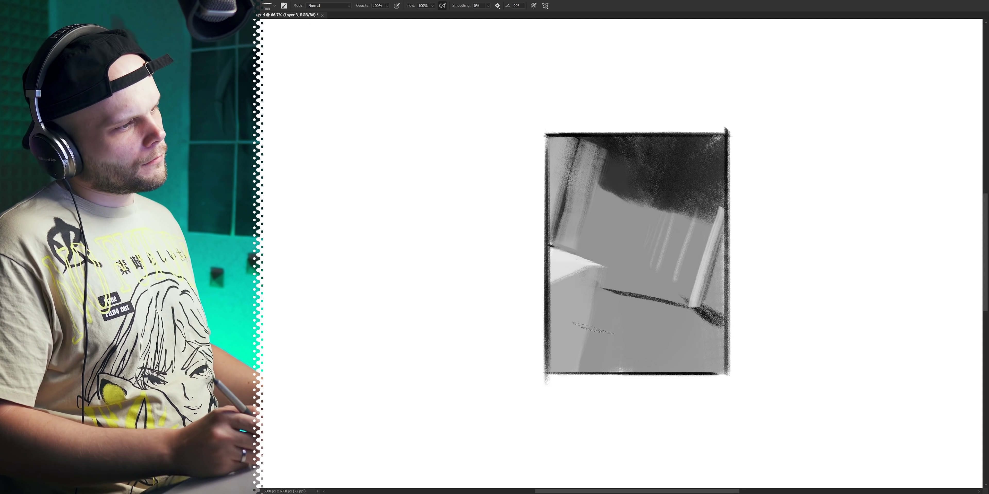
# Block in the back wall, left counter and lower-right floor with tones sampled from the painting
pyautogui.keyDown('alt'); pyautogui.click(579, 261); pyautogui.keyUp('alt')
pyautogui.press('[')
pyautogui.press('[')
pyautogui.moveTo(595, 195); pyautogui.dragTo(591, 245)
pyautogui.moveTo(689, 234)
pyautogui.mouseDown()
pyautogui.moveTo(683, 274)
pyautogui.moveTo(693, 288)
pyautogui.mouseUp()
pyautogui.moveTo(570, 246)
pyautogui.mouseDown()
pyautogui.moveTo(603, 258)
pyautogui.moveTo(608, 315)
pyautogui.moveTo(599, 351)
pyautogui.mouseUp()
pyautogui.moveTo(685, 293); pyautogui.dragTo(713, 368)
# Build up the counter and floor at the lower right with slanted strokes of a sampled grey
pyautogui.keyDown('alt'); pyautogui.click(715, 285); pyautogui.keyUp('alt')
pyautogui.moveTo(681, 298); pyautogui.dragTo(724, 348)
pyautogui.moveTo(672, 322); pyautogui.dragTo(713, 369)
pyautogui.moveTo(663, 344); pyautogui.dragTo(681, 370)
pyautogui.moveTo(684, 287)
pyautogui.mouseDown()
pyautogui.moveTo(725, 307)
pyautogui.moveTo(725, 335)
pyautogui.mouseUp()
pyautogui.moveTo(673, 323); pyautogui.dragTo(702, 369)
# Darken the front of the left counter and paint slanted reflections on the floor at right, using sampled greys
pyautogui.keyDown('alt'); pyautogui.click(423, 288); pyautogui.keyUp('alt')
pyautogui.moveTo(381, 250); pyautogui.dragTo(365, 360)
pyautogui.scroll(1, 503, 361)
pyautogui.moveTo(403, 238); pyautogui.dragTo(380, 369)
pyautogui.keyDown('alt'); pyautogui.click(538, 271); pyautogui.keyUp('alt')
pyautogui.moveTo(518, 272); pyautogui.dragTo(485, 374)
pyautogui.moveTo(538, 292); pyautogui.dragTo(510, 372)
# Paint more light ceiling fixtures and add pale reflections along the aisle floor with a sampled light grey
pyautogui.keyDown('alt'); pyautogui.click(434, 294); pyautogui.keyUp('alt')
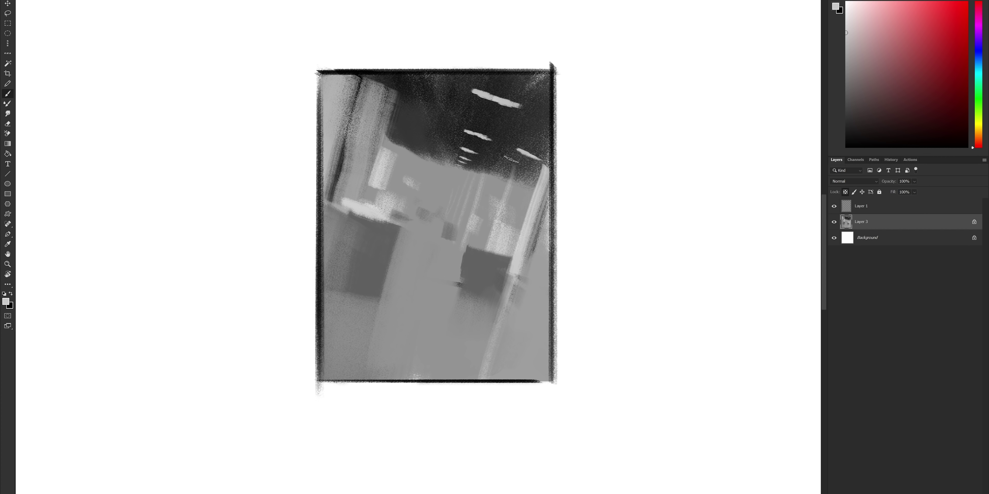
pyautogui.moveTo(503, 156); pyautogui.dragTo(518, 163)
pyautogui.moveTo(410, 114); pyautogui.dragTo(443, 125)
pyautogui.scroll(-2, 444, 303)
pyautogui.moveTo(453, 247); pyautogui.dragTo(420, 353)
pyautogui.scroll(3, 434, 359)
pyautogui.moveTo(385, 309); pyautogui.dragTo(418, 321)
# Paint small grey blocks along the back wall on both sides of the aisle to suggest shelves and goods
pyautogui.keyDown('alt'); pyautogui.click(591, 238); pyautogui.keyUp('alt')
pyautogui.moveTo(413, 210); pyautogui.dragTo(410, 243)
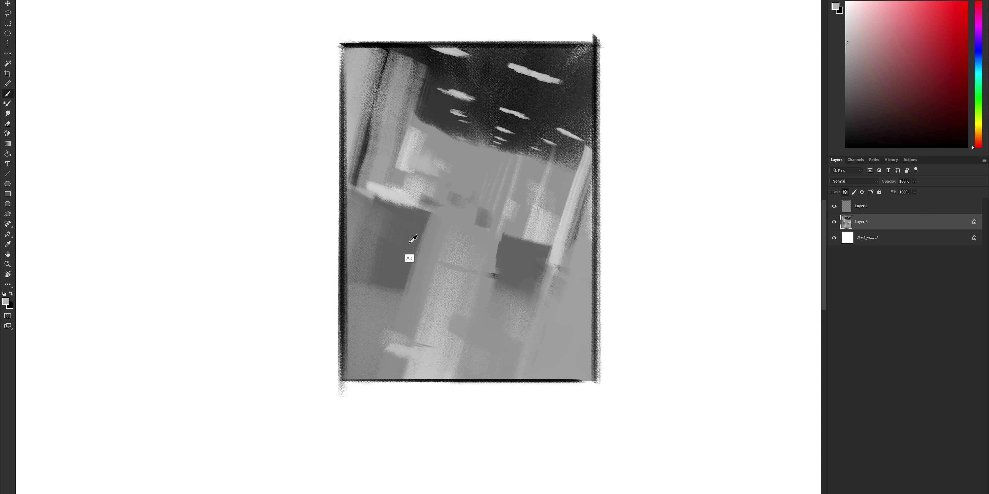
pyautogui.moveTo(554, 164); pyautogui.dragTo(573, 168)
pyautogui.moveTo(553, 181); pyautogui.dragTo(560, 204)
pyautogui.moveTo(530, 169); pyautogui.dragTo(522, 209)
pyautogui.moveTo(426, 140)
pyautogui.mouseDown()
pyautogui.moveTo(464, 150)
pyautogui.moveTo(449, 198)
pyautogui.mouseUp()
pyautogui.moveTo(428, 156); pyautogui.dragTo(441, 163)
pyautogui.moveTo(504, 192); pyautogui.dragTo(494, 195)
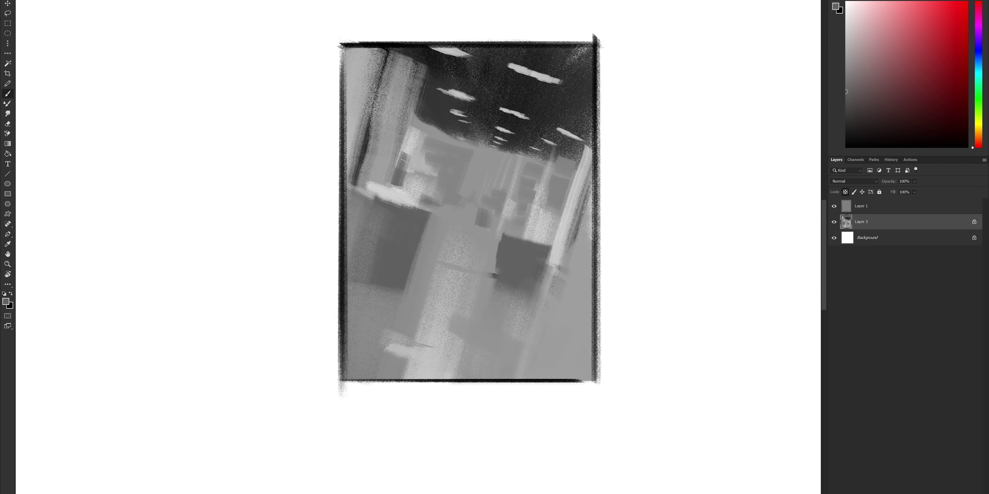
# Paint a dark hanging fixture with light panels across the left pillar, and darken the counter area beneath it
pyautogui.keyDown('alt'); pyautogui.click(367, 128); pyautogui.keyUp('alt')
pyautogui.moveTo(346, 122); pyautogui.dragTo(423, 151)
pyautogui.moveTo(367, 198); pyautogui.dragTo(346, 280)
pyautogui.keyDown('alt'); pyautogui.click(386, 192); pyautogui.keyUp('alt')
pyautogui.moveTo(393, 142); pyautogui.dragTo(417, 148)
# Add small details to the right counter and the distant aisle with short strokes of sampled grey
pyautogui.scroll(-2, 441, 400)
pyautogui.scroll(1, 496, 317)
pyautogui.moveTo(501, 282)
pyautogui.mouseDown()
pyautogui.moveTo(492, 294)
pyautogui.moveTo(500, 319)
pyautogui.mouseUp()
pyautogui.moveTo(522, 319); pyautogui.dragTo(543, 331)
pyautogui.scroll(2, 496, 304)
pyautogui.keyDown('alt'); pyautogui.click(461, 172); pyautogui.keyUp('alt')
pyautogui.moveTo(461, 180); pyautogui.dragTo(478, 185)
# Rotate the canvas until the tilted scene stands level and paint grey horizontal beams across the dark ceiling
pyautogui.press('r')
pyautogui.moveTo(349, 334); pyautogui.dragTo(380, 351)
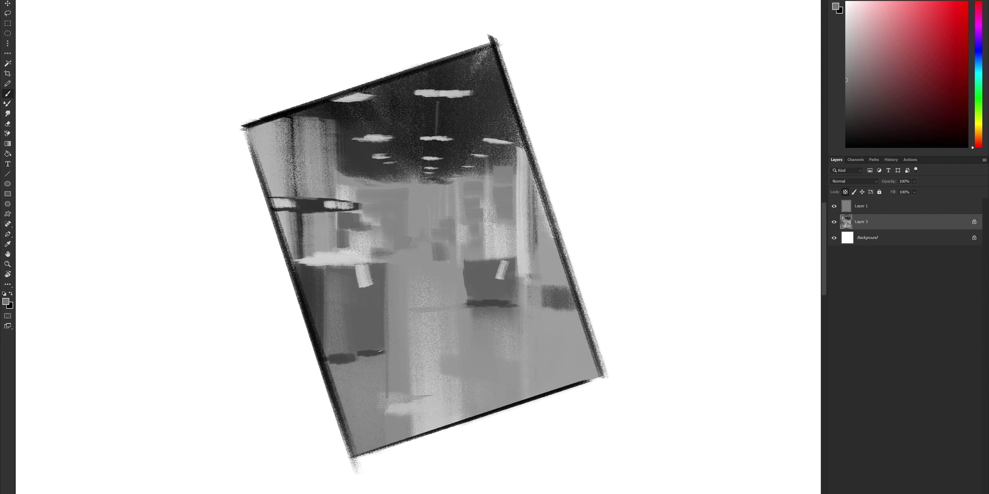
pyautogui.moveTo(483, 155)
pyautogui.mouseDown()
pyautogui.moveTo(452, 145)
pyautogui.moveTo(480, 139)
pyautogui.mouseUp()
pyautogui.moveTo(479, 146); pyautogui.dragTo(380, 146)
pyautogui.moveTo(514, 127); pyautogui.dragTo(405, 127)
pyautogui.moveTo(511, 110); pyautogui.dragTo(337, 108)
pyautogui.moveTo(501, 70); pyautogui.dragTo(409, 71)
pyautogui.moveTo(472, 165); pyautogui.dragTo(409, 165)
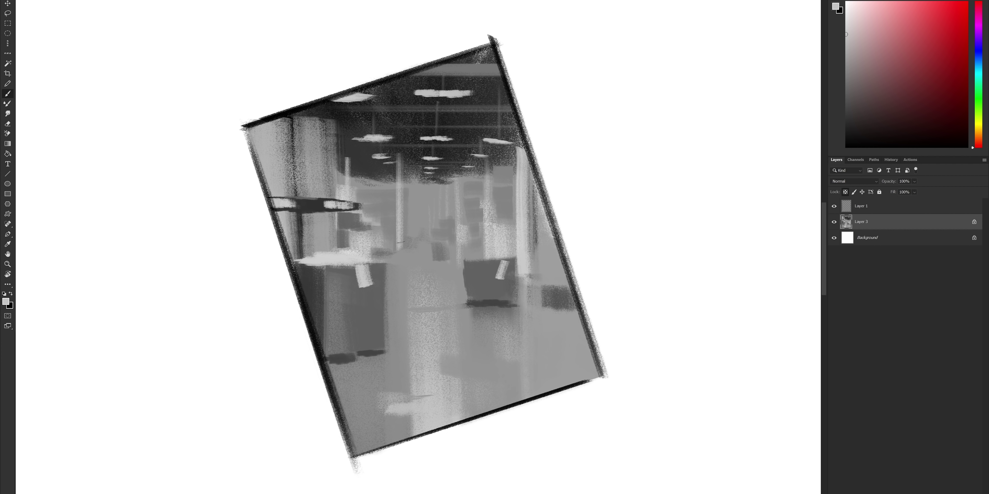
pyautogui.moveTo(504, 156); pyautogui.dragTo(505, 227)
pyautogui.moveTo(415, 213); pyautogui.dragTo(416, 255)
pyautogui.hotkey('ctrl', 'z')
pyautogui.hotkey('ctrl', 'z')
# Paint a dark standing figure with long limbs in the middle of the aisle
pyautogui.moveTo(450, 228)
pyautogui.mouseDown()
pyautogui.moveTo(454, 276)
pyautogui.moveTo(451, 254)
pyautogui.mouseUp()
pyautogui.moveTo(449, 256); pyautogui.dragTo(433, 308)
pyautogui.moveTo(455, 257); pyautogui.dragTo(454, 308)
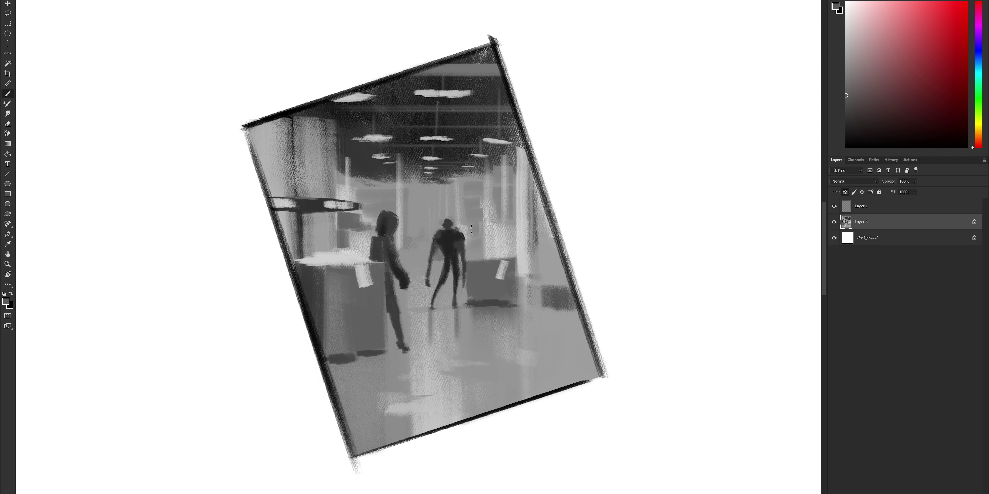
# Shade the furniture block near the right edge in grey and retouch the dark base of the left counter
pyautogui.moveTo(551, 258); pyautogui.dragTo(564, 338)
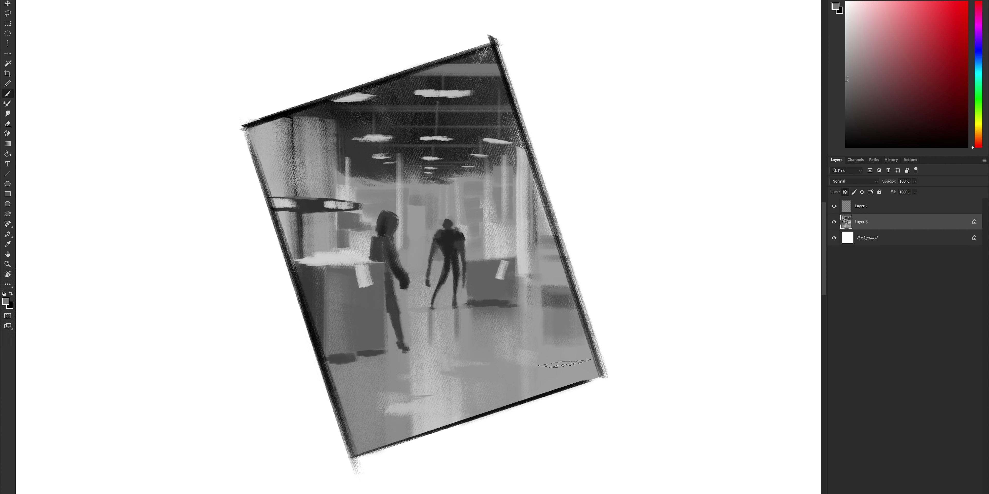
pyautogui.moveTo(342, 365)
pyautogui.mouseDown()
pyautogui.moveTo(370, 430)
pyautogui.moveTo(382, 353)
pyautogui.mouseUp()
pyautogui.keyDown('alt'); pyautogui.click(367, 353); pyautogui.keyUp('alt')
pyautogui.hotkey('ctrl', 'z')
pyautogui.hotkey('ctrl', 'z')
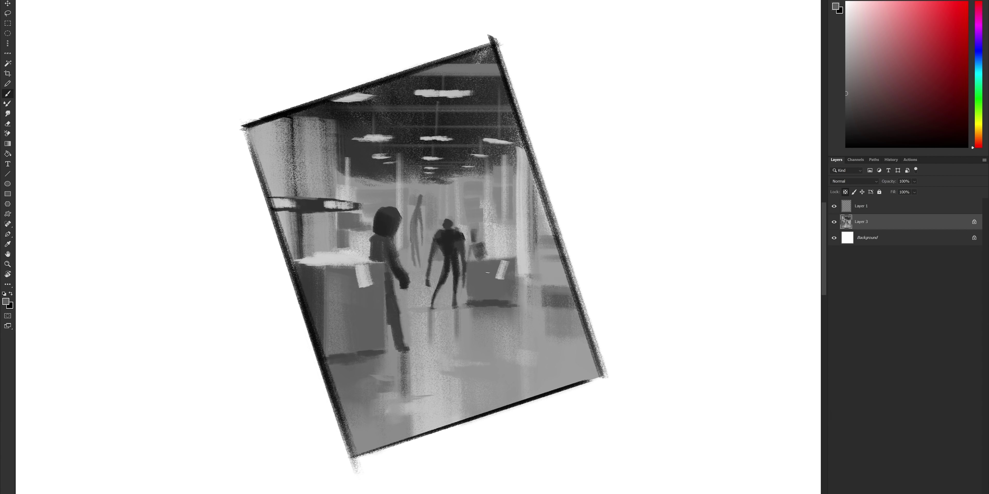
# Paint a dark figure lying across the floor at lower right, with an outstretched arm, bent leg, lighter torso and shadow beneath
pyautogui.moveTo(508, 331); pyautogui.dragTo(513, 307)
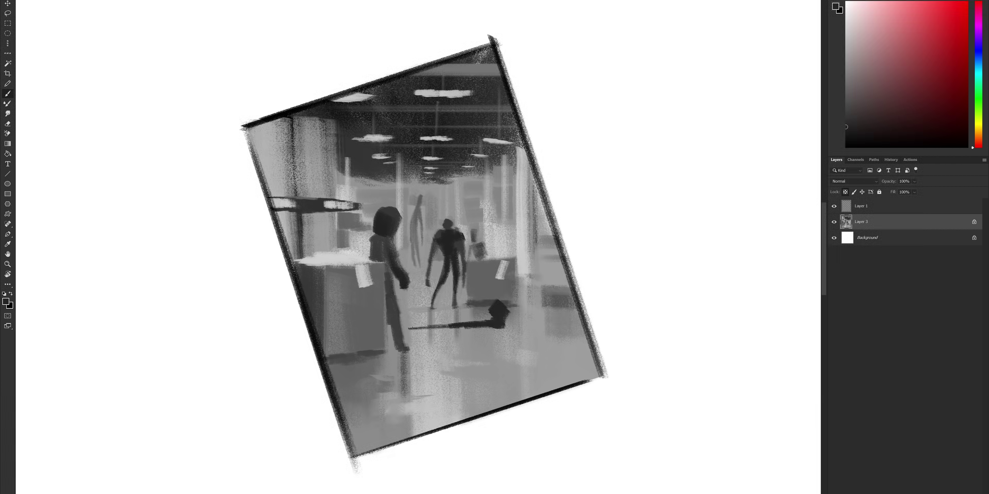
pyautogui.moveTo(433, 327); pyautogui.dragTo(406, 328)
pyautogui.moveTo(507, 321); pyautogui.dragTo(560, 321)
pyautogui.moveTo(528, 288); pyautogui.dragTo(581, 323)
pyautogui.moveTo(460, 330); pyautogui.dragTo(542, 333)
pyautogui.keyDown('alt'); pyautogui.click(518, 332); pyautogui.keyUp('alt')
pyautogui.moveTo(499, 319); pyautogui.dragTo(542, 318)
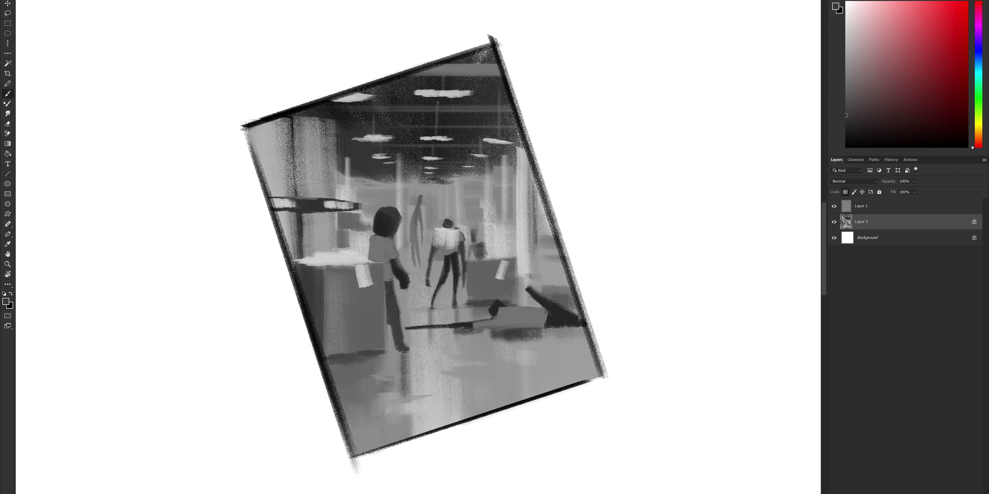
# Retouch the furniture behind the right counter and lighten the shirt of the figure lying on the floor
pyautogui.moveTo(473, 249); pyautogui.dragTo(485, 254)
pyautogui.moveTo(490, 236); pyautogui.dragTo(507, 244)
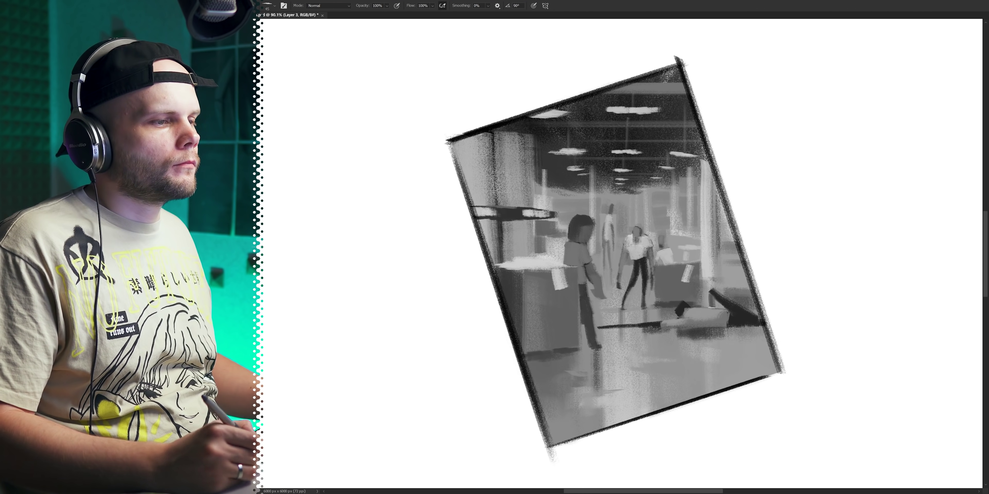
pyautogui.moveTo(687, 310); pyautogui.dragTo(704, 295)
pyautogui.press('[')
pyautogui.press('[')
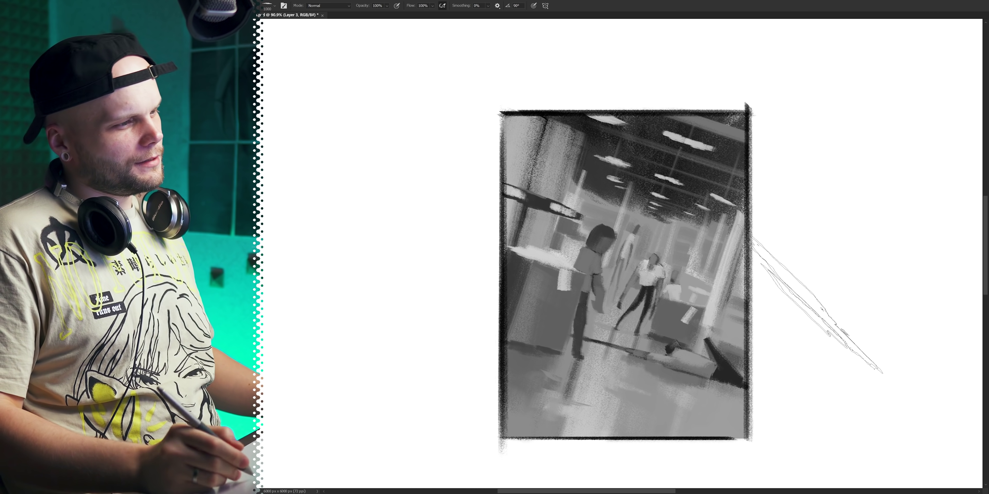
pyautogui.scroll(-2, 820, 283)
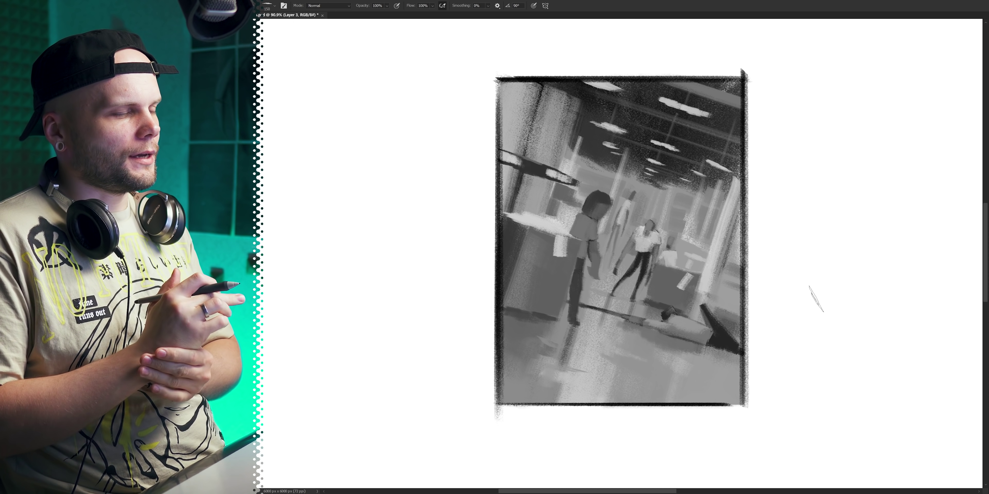
pyautogui.moveTo(713, 325)
pyautogui.mouseDown()
pyautogui.moveTo(693, 338)
pyautogui.moveTo(723, 370)
pyautogui.mouseUp()
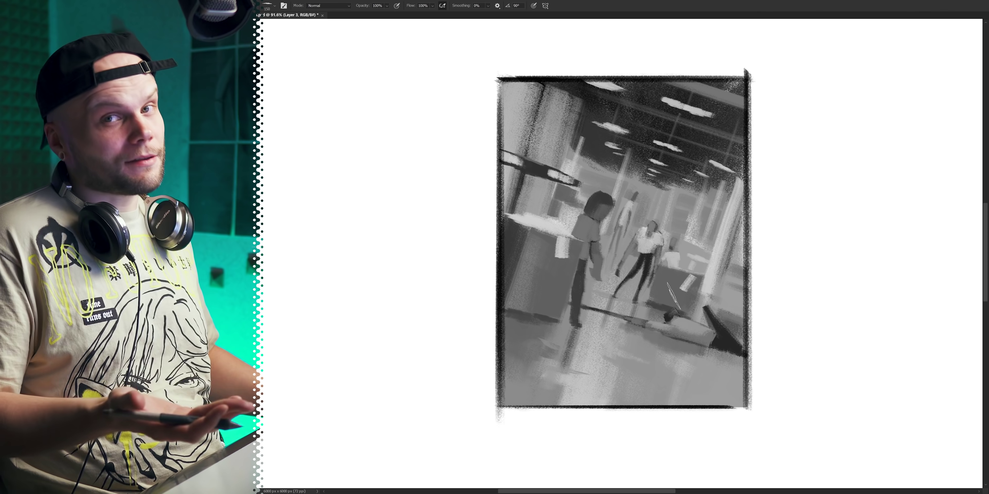
pyautogui.moveTo(756, 356); pyautogui.dragTo(709, 357)
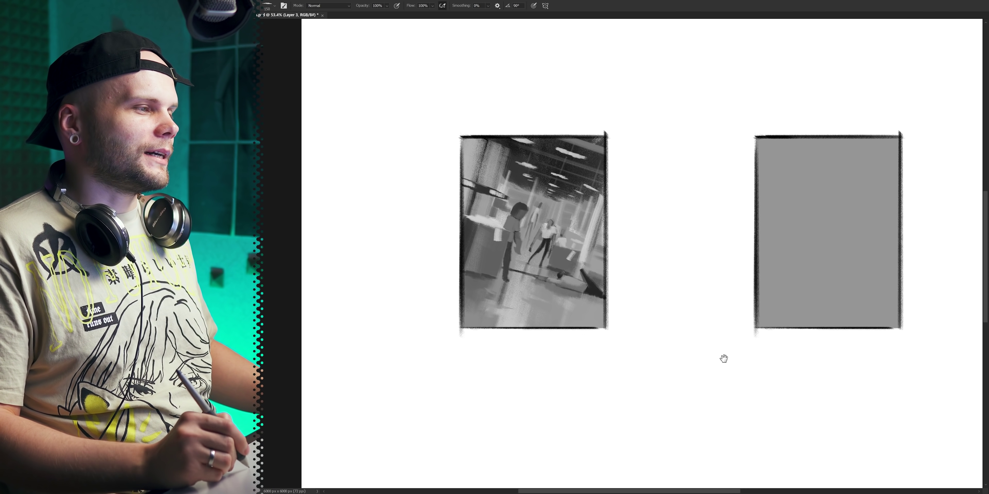
pyautogui.scroll(3, 662, 324)
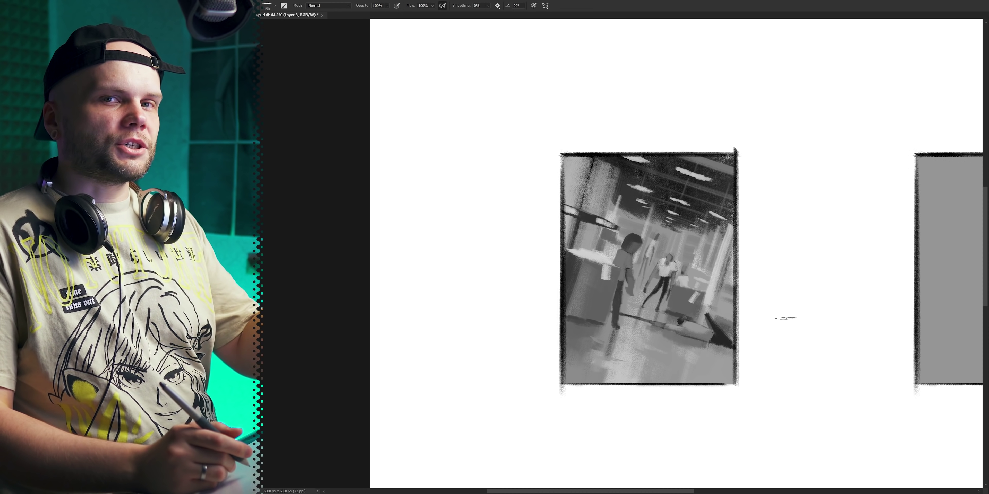
# Block in the empty frame beside the finished thumbnail with a dark grey upper area and a light band across the lower half
pyautogui.moveTo(981, 345); pyautogui.dragTo(770, 343)
pyautogui.moveTo(854, 341); pyautogui.dragTo(748, 356)
pyautogui.hscroll(1, 748, 355)
pyautogui.hscroll(-2, 795, 329)
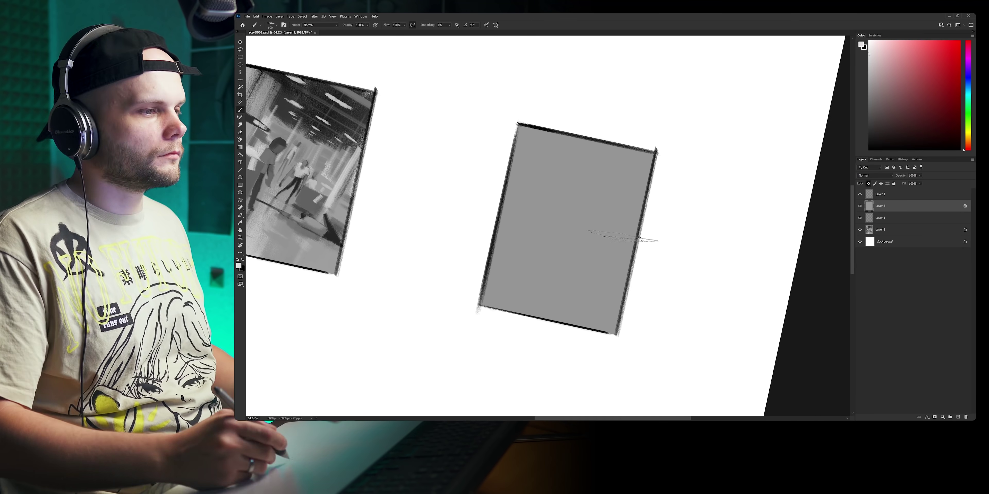
pyautogui.moveTo(568, 265); pyautogui.dragTo(630, 215)
pyautogui.moveTo(507, 196); pyautogui.dragTo(653, 173)
pyautogui.moveTo(495, 253); pyautogui.dragTo(564, 261)
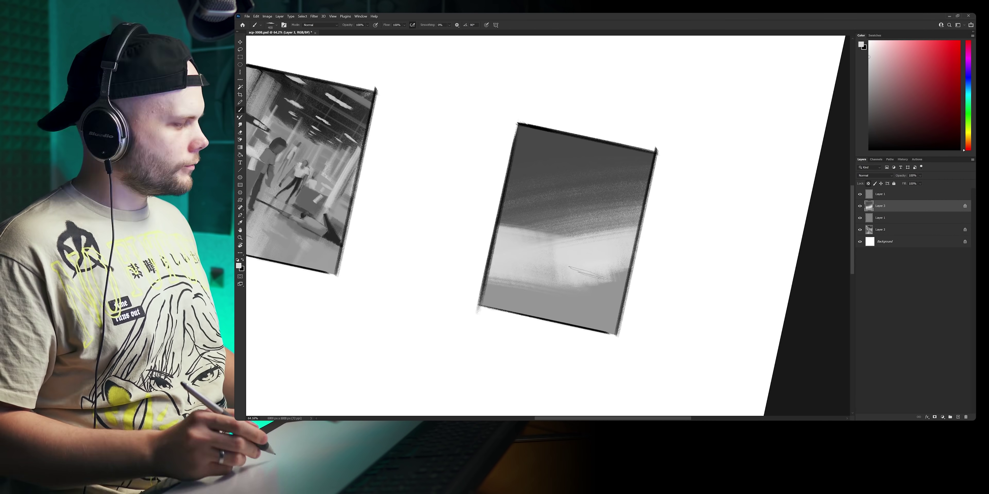
pyautogui.moveTo(514, 307); pyautogui.dragTo(622, 264)
# Blend the dark grey gradient farther down over the light band with broad, soft strokes
pyautogui.press(']')
pyautogui.press(']')
pyautogui.press(']')
pyautogui.press(']')
pyautogui.moveTo(622, 226); pyautogui.dragTo(511, 194)
pyautogui.moveTo(495, 234); pyautogui.dragTo(666, 291)
pyautogui.moveTo(495, 280)
pyautogui.mouseDown()
pyautogui.moveTo(652, 234)
pyautogui.moveTo(396, 294)
pyautogui.mouseUp()
# Paint the dark silhouette of a large shelving unit receding in perspective from the frame's lower-left edge
pyautogui.press('[')
pyautogui.press('[')
pyautogui.press('[')
pyautogui.press('[')
pyautogui.press('[')
pyautogui.press('[')
pyautogui.press('[')
pyautogui.press('[')
pyautogui.press('[')
pyautogui.press('[')
pyautogui.press('[')
pyautogui.moveTo(519, 257)
pyautogui.mouseDown()
pyautogui.moveTo(532, 315)
pyautogui.moveTo(564, 255)
pyautogui.moveTo(488, 295)
pyautogui.mouseUp()
pyautogui.hotkey('ctrl', 'z')
pyautogui.press(']')
pyautogui.press(']')
pyautogui.press(']')
pyautogui.moveTo(556, 269); pyautogui.dragTo(476, 246)
pyautogui.moveTo(570, 292); pyautogui.dragTo(534, 311)
# Fill the shelving unit's compartments with light grey blocks, leaving dark uprights and shelves between them
pyautogui.keyDown('alt'); pyautogui.click(624, 259); pyautogui.keyUp('alt')
pyautogui.moveTo(540, 292)
pyautogui.mouseDown()
pyautogui.moveTo(554, 293)
pyautogui.moveTo(565, 272)
pyautogui.mouseUp()
pyautogui.moveTo(557, 282); pyautogui.dragTo(568, 281)
pyautogui.moveTo(540, 257); pyautogui.dragTo(545, 295)
pyautogui.press(']')
pyautogui.press(']')
pyautogui.press(']')
pyautogui.moveTo(518, 255); pyautogui.dragTo(527, 284)
pyautogui.moveTo(499, 261); pyautogui.dragTo(499, 290)
pyautogui.moveTo(506, 301); pyautogui.dragTo(506, 311)
pyautogui.moveTo(530, 291); pyautogui.dragTo(533, 308)
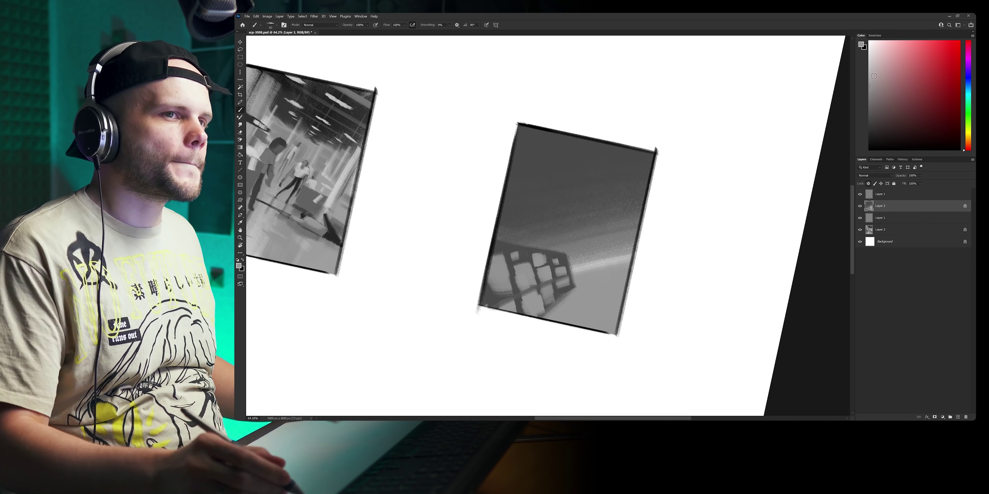
# Soften the horizon and block in distant shelving and dark furniture between the shelving unit and the right edge
pyautogui.press(']')
pyautogui.press(']')
pyautogui.press(']')
pyautogui.press(']')
pyautogui.press(']')
pyautogui.press(']')
pyautogui.press(']')
pyautogui.press(']')
pyautogui.keyDown('alt'); pyautogui.click(568, 263); pyautogui.keyUp('alt')
pyautogui.moveTo(597, 262); pyautogui.dragTo(633, 252)
pyautogui.keyDown('alt'); pyautogui.click(603, 281); pyautogui.keyUp('alt')
pyautogui.moveTo(553, 244); pyautogui.dragTo(638, 220)
# Tilt the canvas and paint a tall light column through the scene with a thinner column behind it
pyautogui.press('r')
pyautogui.moveTo(697, 236); pyautogui.dragTo(689, 279)
pyautogui.hotkey('ctrl', 'z')
pyautogui.moveTo(594, 149); pyautogui.dragTo(594, 320)
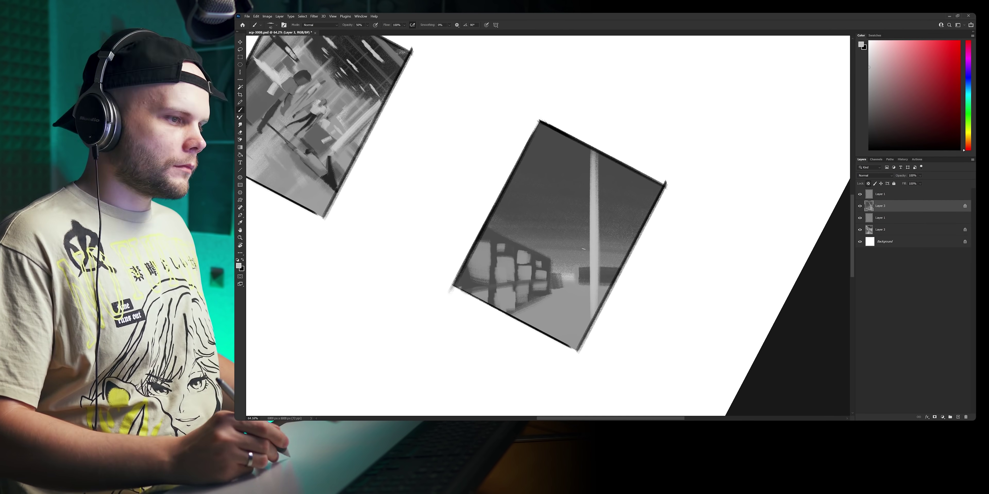
pyautogui.moveTo(585, 215); pyautogui.dragTo(584, 301)
# Strengthen the shelving unit's vertical posts with straight dark strokes
pyautogui.moveTo(517, 248); pyautogui.dragTo(516, 310)
pyautogui.moveTo(492, 236); pyautogui.dragTo(492, 299)
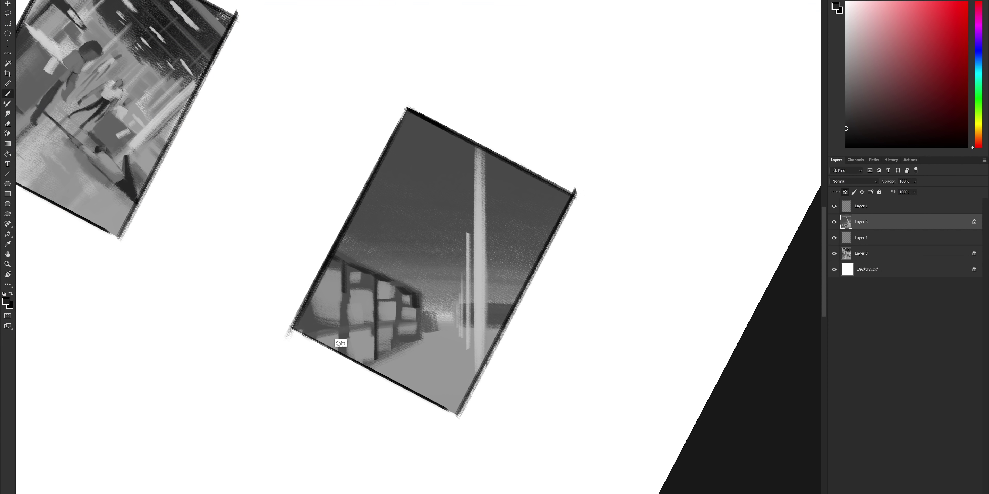
pyautogui.moveTo(342, 294); pyautogui.dragTo(342, 354)
pyautogui.moveTo(303, 307); pyautogui.dragTo(303, 334)
# Paint a mid-grey furniture block at the foot of the columns with its reflection on the floor
pyautogui.keyDown('alt'); pyautogui.click(472, 346); pyautogui.keyUp('alt')
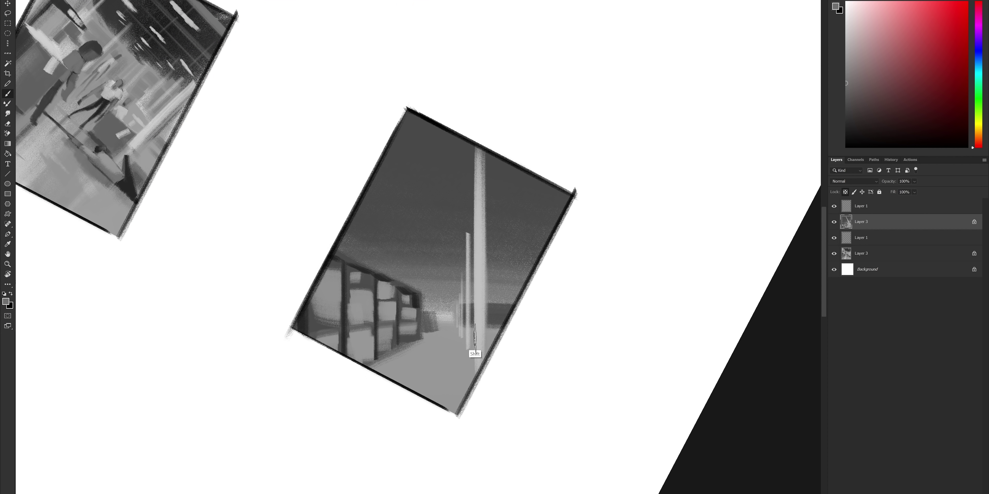
pyautogui.moveTo(453, 321); pyautogui.dragTo(461, 355)
pyautogui.moveTo(499, 320); pyautogui.dragTo(488, 353)
pyautogui.moveTo(460, 359); pyautogui.dragTo(461, 403)
# Paint horizontal grey beams across the ceiling and add bright rectangular lamps along them
pyautogui.keyDown('alt'); pyautogui.click(469, 246); pyautogui.keyUp('alt')
pyautogui.moveTo(469, 248); pyautogui.dragTo(338, 248)
pyautogui.moveTo(373, 176); pyautogui.dragTo(544, 177)
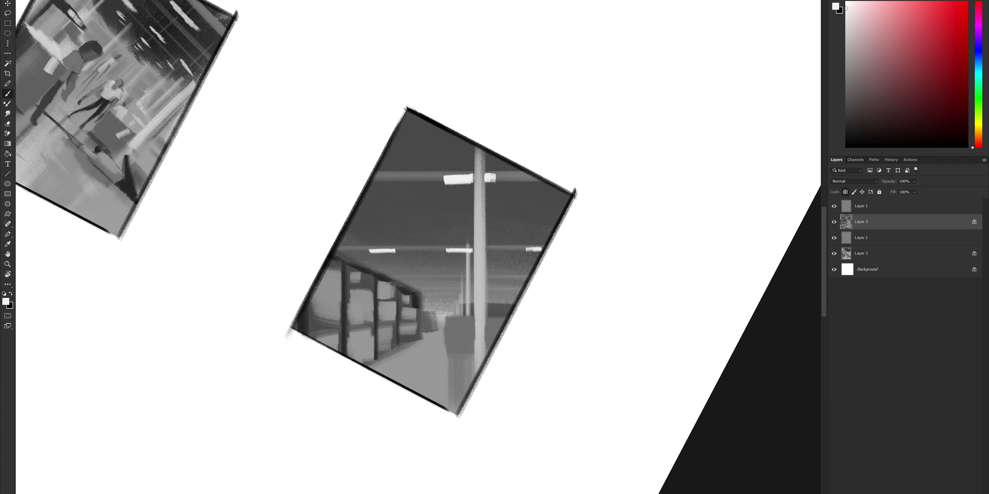
# Darken the ceiling between the rows of lamps to near black
pyautogui.moveTo(353, 192); pyautogui.dragTo(576, 192)
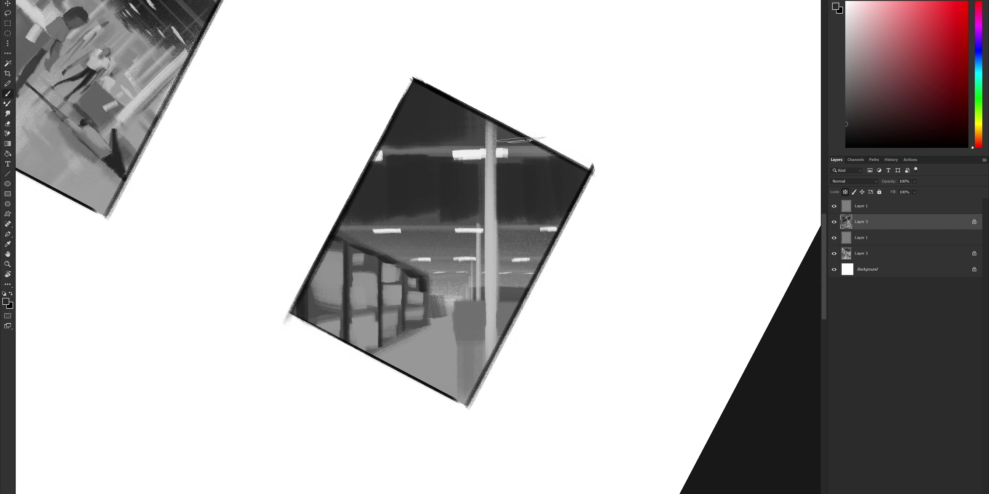
pyautogui.moveTo(395, 137); pyautogui.dragTo(541, 157)
pyautogui.moveTo(357, 240); pyautogui.dragTo(549, 243)
# Paint a very tall figure in front of the shelving with a grey head, light shirt, long arms and dark trousers
pyautogui.keyDown('alt'); pyautogui.click(490, 200); pyautogui.keyUp('alt')
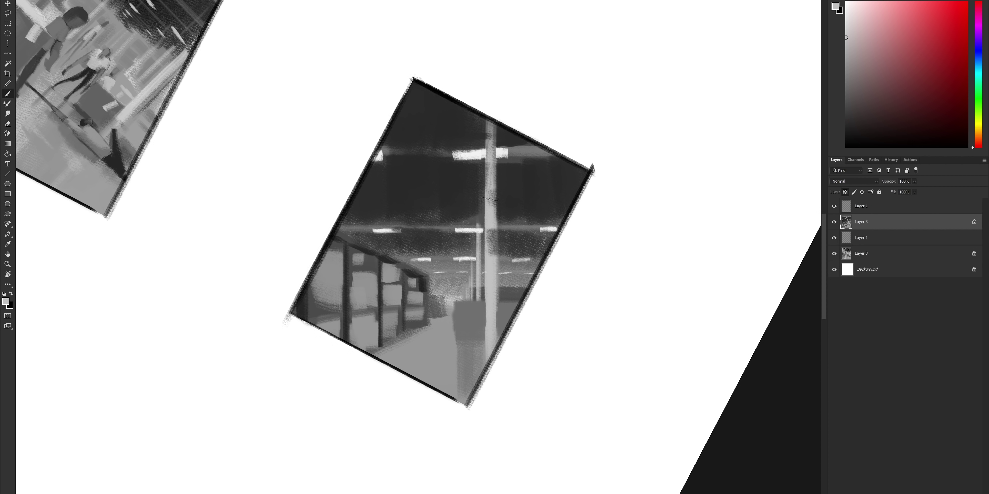
pyautogui.moveTo(378, 220); pyautogui.dragTo(384, 307)
pyautogui.moveTo(382, 185)
pyautogui.mouseDown()
pyautogui.moveTo(380, 261)
pyautogui.moveTo(382, 211)
pyautogui.mouseUp()
pyautogui.moveTo(368, 257); pyautogui.dragTo(369, 326)
pyautogui.moveTo(395, 259); pyautogui.dragTo(405, 339)
pyautogui.keyDown('alt'); pyautogui.click(422, 192); pyautogui.keyUp('alt')
pyautogui.moveTo(384, 311); pyautogui.dragTo(395, 371)
pyautogui.moveTo(390, 223); pyautogui.dragTo(394, 297)
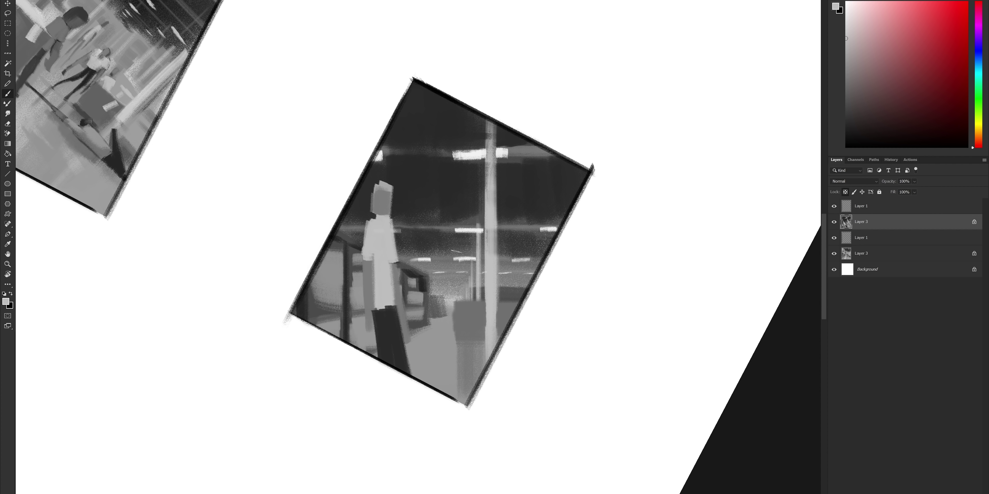
# Paint a smaller light-shirted figure with a grey head beside the column and brighten the tall figure's shirt
pyautogui.moveTo(458, 302); pyautogui.dragTo(458, 327)
pyautogui.keyDown('alt'); pyautogui.click(382, 203); pyautogui.keyUp('alt')
pyautogui.moveTo(455, 286); pyautogui.dragTo(456, 299)
pyautogui.scroll(-2, 504, 227)
pyautogui.keyDown('alt'); pyautogui.click(469, 154); pyautogui.keyUp('alt')
pyautogui.moveTo(380, 223); pyautogui.dragTo(380, 240)
pyautogui.scroll(1, 471, 293)
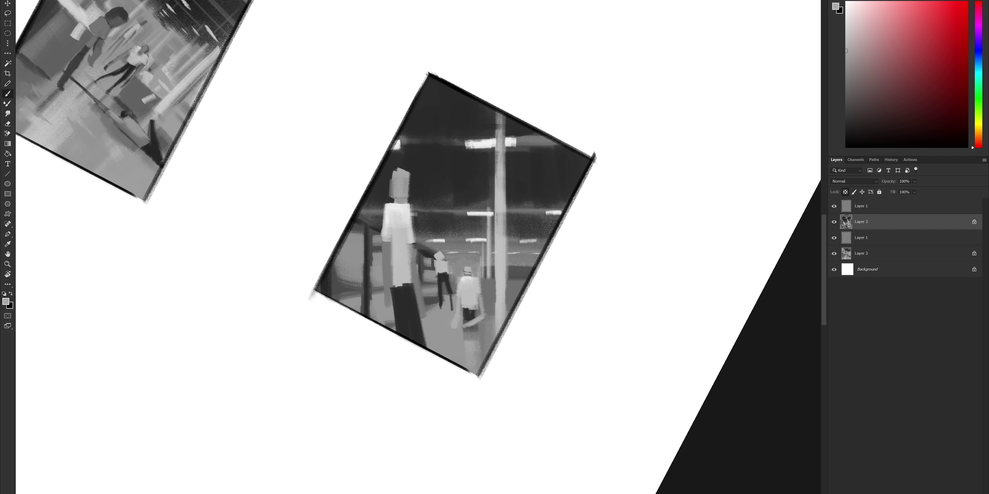
# Refine the distant standing figure's head and body and add floor reflections beneath the two smaller figures
pyautogui.moveTo(437, 254); pyautogui.dragTo(442, 262)
pyautogui.moveTo(450, 271); pyautogui.dragTo(451, 286)
pyautogui.scroll(-1, 451, 284)
pyautogui.moveTo(445, 362); pyautogui.dragTo(440, 370)
pyautogui.scroll(2, 456, 392)
pyautogui.keyDown('alt'); pyautogui.click(446, 292); pyautogui.keyUp('alt')
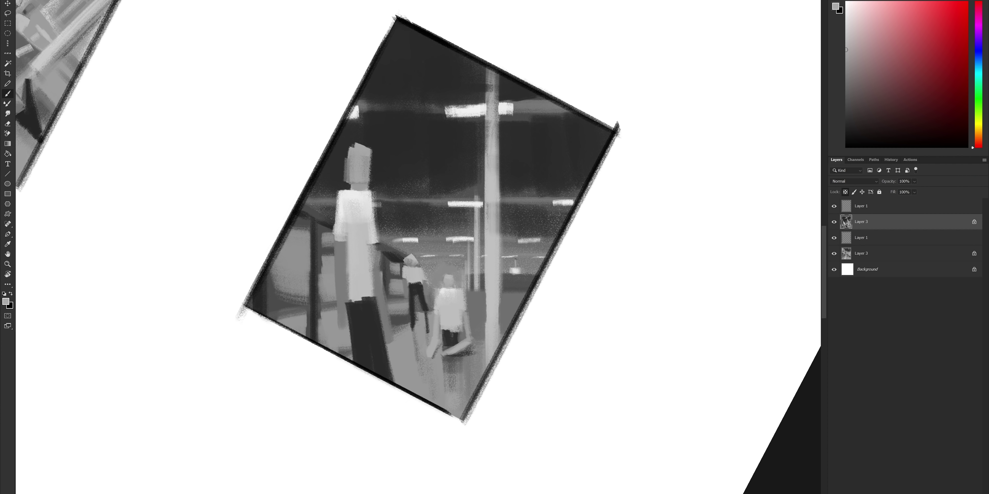
# Refine the tall figure's hanging arm and shade the lower limbs of the small figure near the column
pyautogui.scroll(-2, 436, 351)
pyautogui.keyDown('alt'); pyautogui.click(374, 246); pyautogui.keyUp('alt')
pyautogui.moveTo(379, 269); pyautogui.dragTo(380, 309)
pyautogui.moveTo(453, 307); pyautogui.dragTo(456, 315)
pyautogui.moveTo(441, 308); pyautogui.dragTo(438, 317)
pyautogui.scroll(2, 351, 347)
pyautogui.keyDown('alt'); pyautogui.click(485, 299); pyautogui.keyUp('alt')
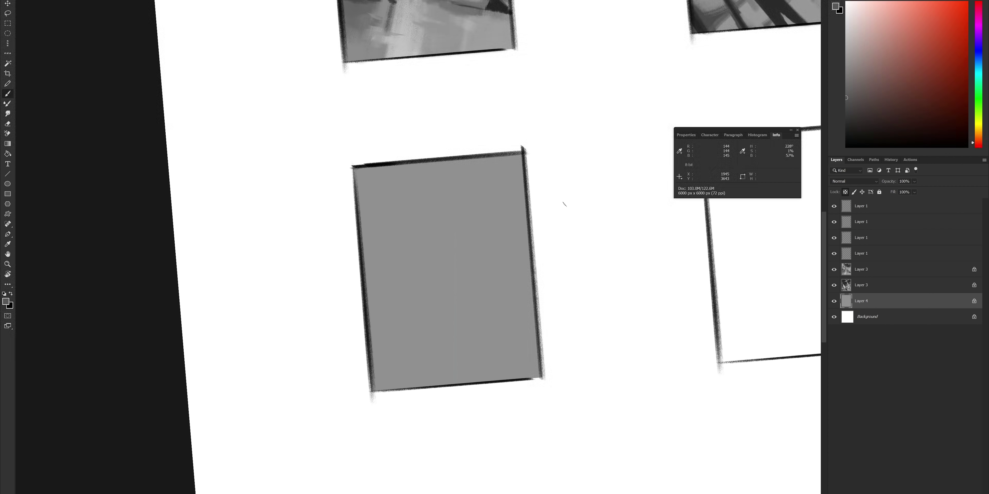
# Draw faint straight horizontal and vertical guide lines across the empty grey frame below the first thumbnail
pyautogui.moveTo(564, 204); pyautogui.dragTo(562, 214)
pyautogui.moveTo(442, 173); pyautogui.dragTo(442, 392)
pyautogui.moveTo(525, 231)
pyautogui.mouseDown()
pyautogui.moveTo(361, 231)
pyautogui.moveTo(371, 314)
pyautogui.mouseUp()
pyautogui.hotkey('ctrl', 'z')
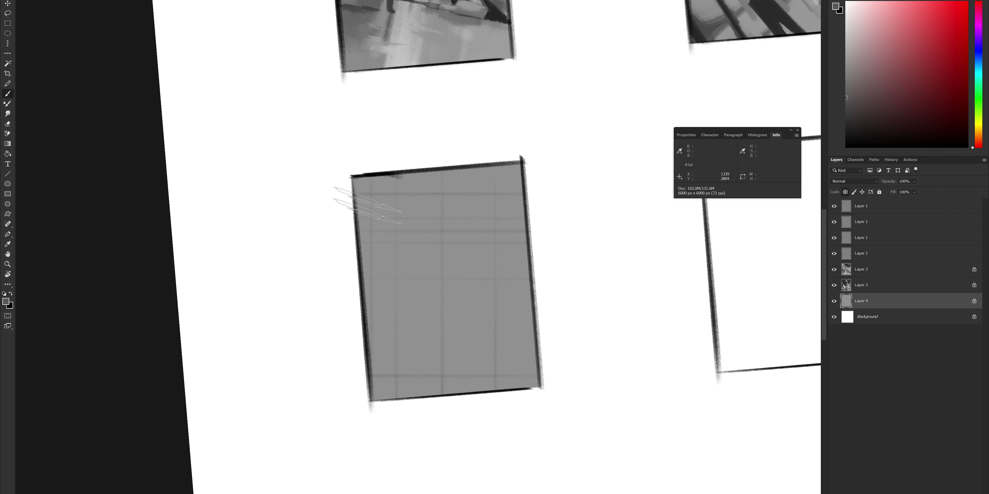
# Block in a dark vertical wall along the frame's left side and a dark mass in the middle
pyautogui.moveTo(361, 203); pyautogui.dragTo(454, 300)
pyautogui.keyDown('alt'); pyautogui.click(446, 224); pyautogui.keyUp('alt')
pyautogui.moveTo(378, 181); pyautogui.dragTo(357, 391)
pyautogui.moveTo(380, 327); pyautogui.dragTo(367, 411)
pyautogui.hotkey('ctrl', 'z')
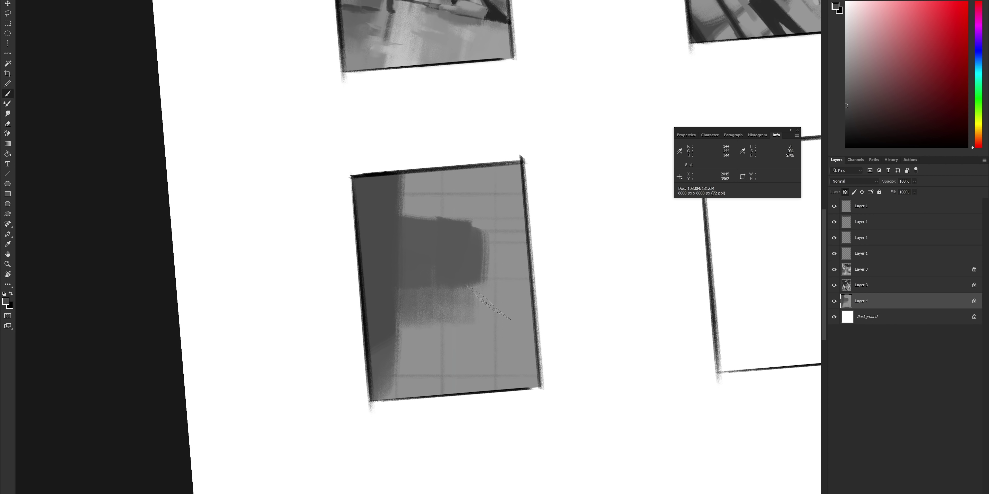
# Trim the middle mass into a narrower rectangle and add grey furniture and wall shapes near the right edge
pyautogui.keyDown('alt'); pyautogui.click(510, 280); pyautogui.keyUp('alt')
pyautogui.keyDown('alt'); pyautogui.click(495, 265); pyautogui.keyUp('alt')
pyautogui.moveTo(471, 222); pyautogui.dragTo(471, 319)
pyautogui.keyDown('alt'); pyautogui.click(454, 304); pyautogui.keyUp('alt')
pyautogui.moveTo(486, 277); pyautogui.dragTo(520, 277)
pyautogui.moveTo(521, 236); pyautogui.dragTo(520, 326)
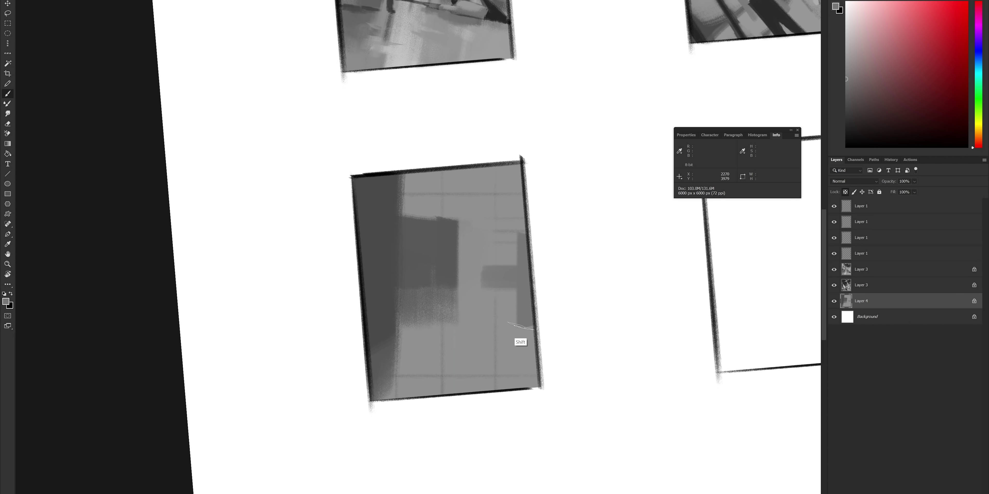
# Paint a dark ceiling band across the top of the scene and shade the back wall beneath it
pyautogui.keyDown('alt'); pyautogui.click(386, 292); pyautogui.keyUp('alt')
pyautogui.moveTo(403, 192); pyautogui.dragTo(518, 200)
pyautogui.hotkey('ctrl', 'z')
pyautogui.keyDown('alt'); pyautogui.click(401, 197); pyautogui.keyUp('alt')
pyautogui.moveTo(403, 196); pyautogui.dragTo(514, 207)
pyautogui.keyDown('alt'); pyautogui.click(501, 243); pyautogui.keyUp('alt')
pyautogui.moveTo(466, 240); pyautogui.dragTo(509, 251)
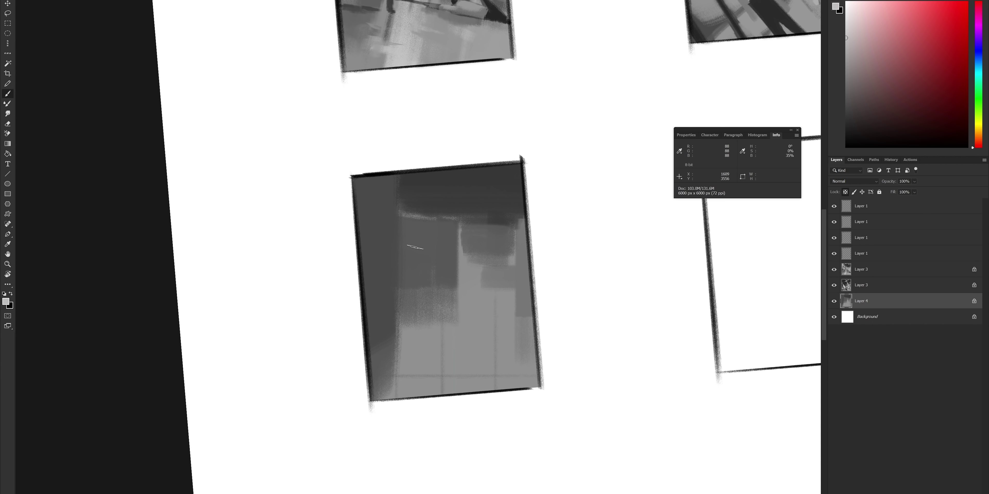
# Paint a standing figure with a light shirt, long arms and thin dark legs against the middle rectangle
pyautogui.moveTo(428, 265); pyautogui.dragTo(416, 316)
pyautogui.moveTo(434, 264)
pyautogui.mouseDown()
pyautogui.moveTo(438, 320)
pyautogui.moveTo(415, 321)
pyautogui.mouseUp()
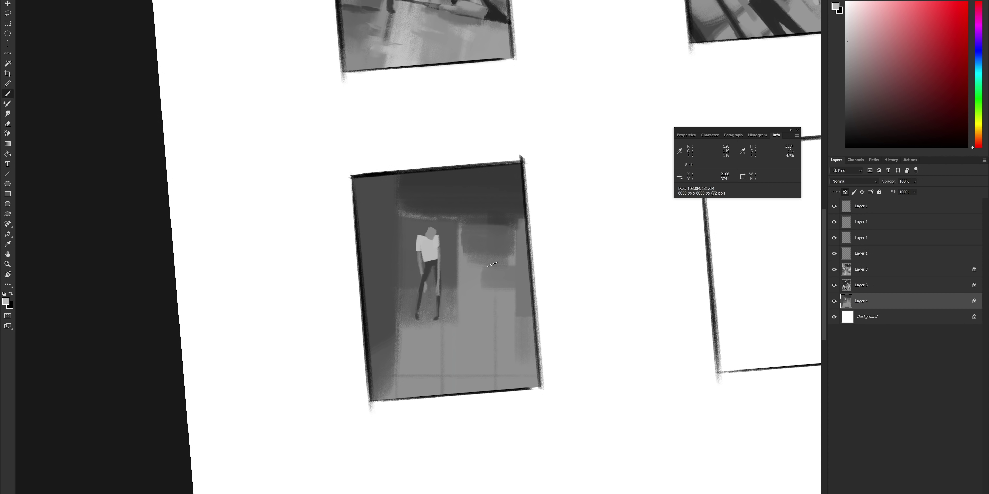
# Darken the right background and paint a long-armed figure in a light shirt and dark trousers bending forward there
pyautogui.moveTo(490, 286)
pyautogui.mouseDown()
pyautogui.moveTo(514, 337)
pyautogui.moveTo(510, 279)
pyautogui.mouseUp()
pyautogui.keyDown('alt'); pyautogui.click(454, 253); pyautogui.keyUp('alt')
pyautogui.moveTo(524, 231); pyautogui.dragTo(524, 316)
pyautogui.keyDown('alt'); pyautogui.click(476, 209); pyautogui.keyUp('alt')
pyautogui.moveTo(499, 227); pyautogui.dragTo(467, 245)
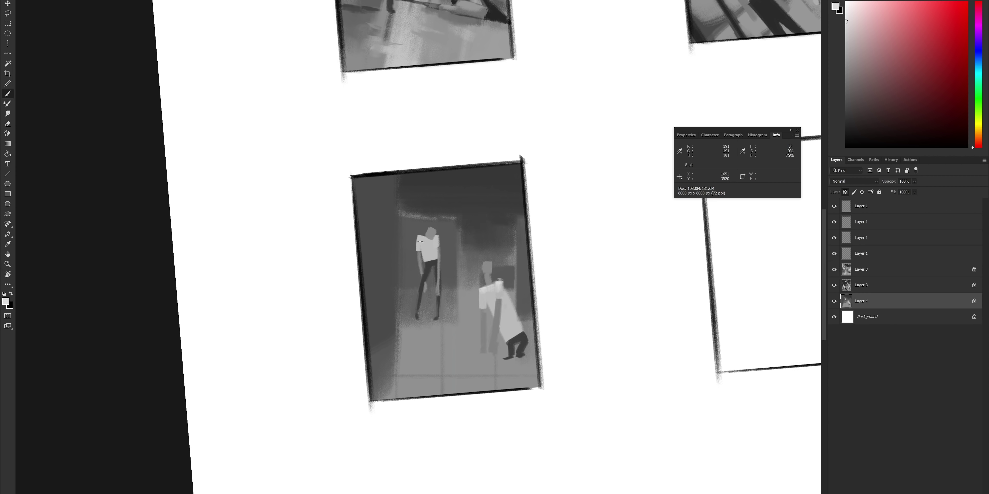
# Add vertical reflections beneath both figures and smooth the floor over the remaining guide lines
pyautogui.moveTo(520, 359); pyautogui.dragTo(520, 382)
pyautogui.keyDown('alt'); pyautogui.click(436, 388); pyautogui.keyUp('alt')
pyautogui.moveTo(436, 321)
pyautogui.mouseDown()
pyautogui.moveTo(435, 361)
pyautogui.moveTo(396, 374)
pyautogui.mouseUp()
# Paint shelf compartments in dark and mid grey into the wall along the left edge
pyautogui.keyDown('alt'); pyautogui.click(422, 192); pyautogui.keyUp('alt')
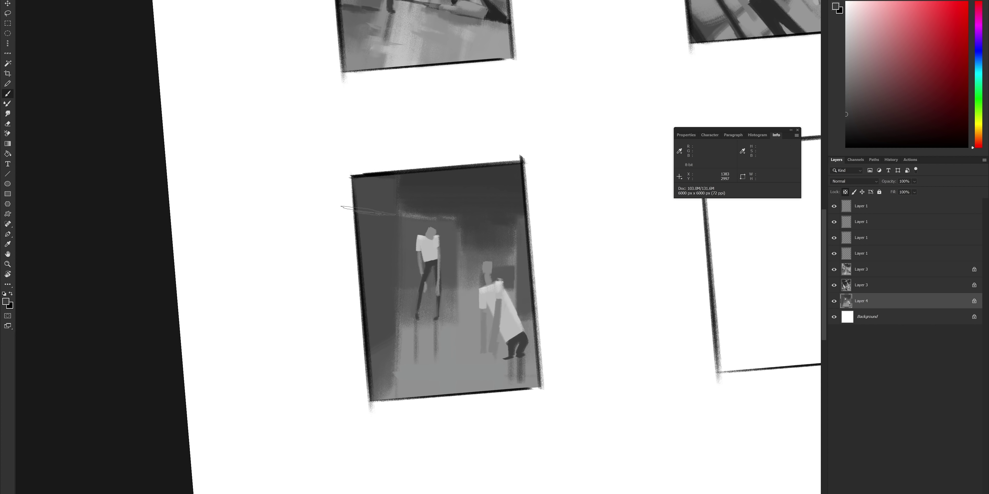
pyautogui.moveTo(367, 185); pyautogui.dragTo(374, 265)
pyautogui.moveTo(374, 274); pyautogui.dragTo(376, 342)
pyautogui.moveTo(365, 217); pyautogui.dragTo(367, 259)
pyautogui.moveTo(369, 295); pyautogui.dragTo(373, 334)
# Add light strips along the shelf edges and lighten the lower compartment of the left shelving
pyautogui.moveTo(365, 178); pyautogui.dragTo(374, 185)
pyautogui.moveTo(367, 252); pyautogui.dragTo(368, 262)
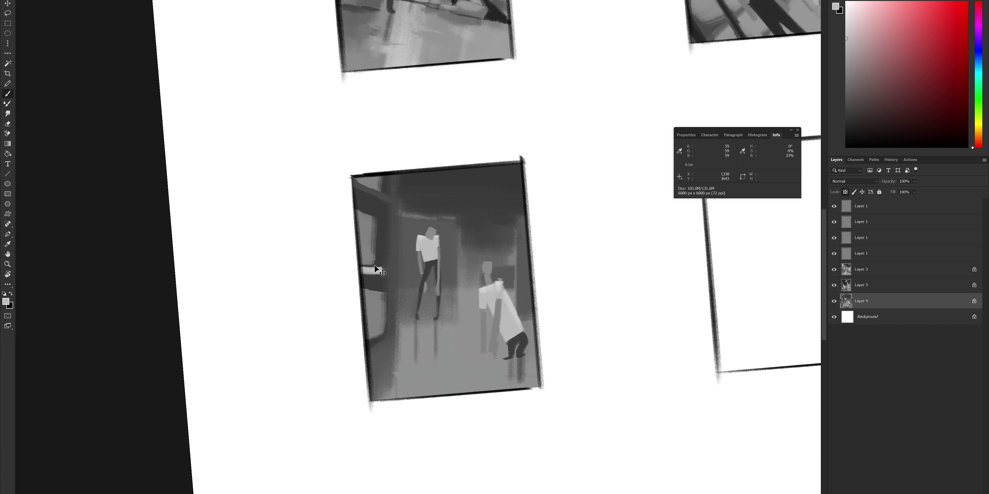
pyautogui.moveTo(377, 350); pyautogui.dragTo(368, 352)
pyautogui.keyDown('alt'); pyautogui.click(374, 284); pyautogui.keyUp('alt')
pyautogui.keyDown('alt'); pyautogui.click(371, 282); pyautogui.keyUp('alt')
pyautogui.moveTo(369, 301); pyautogui.dragTo(370, 332)
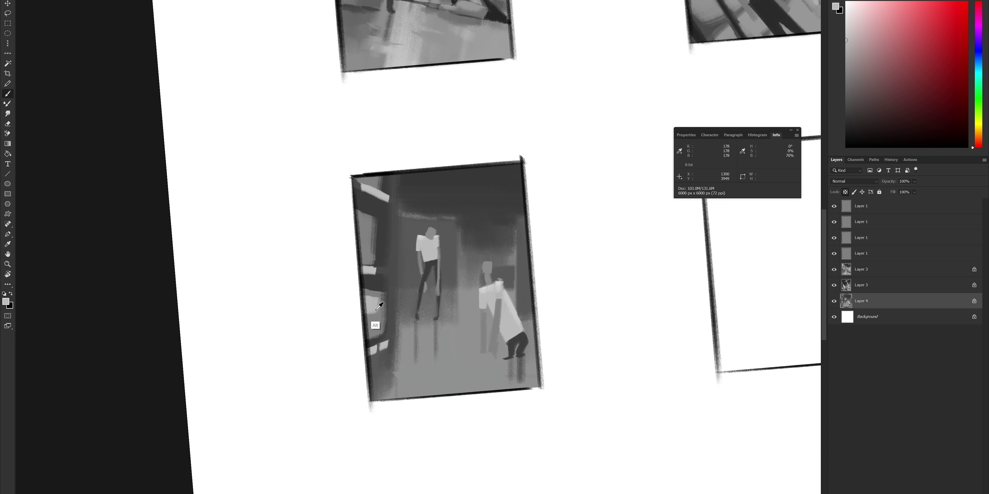
# Add receding rows of light ceiling lamps and paint a tiny light-shirted figure in the distant aisle
pyautogui.keyDown('alt'); pyautogui.click(438, 219); pyautogui.keyUp('alt')
pyautogui.moveTo(413, 162); pyautogui.dragTo(463, 162)
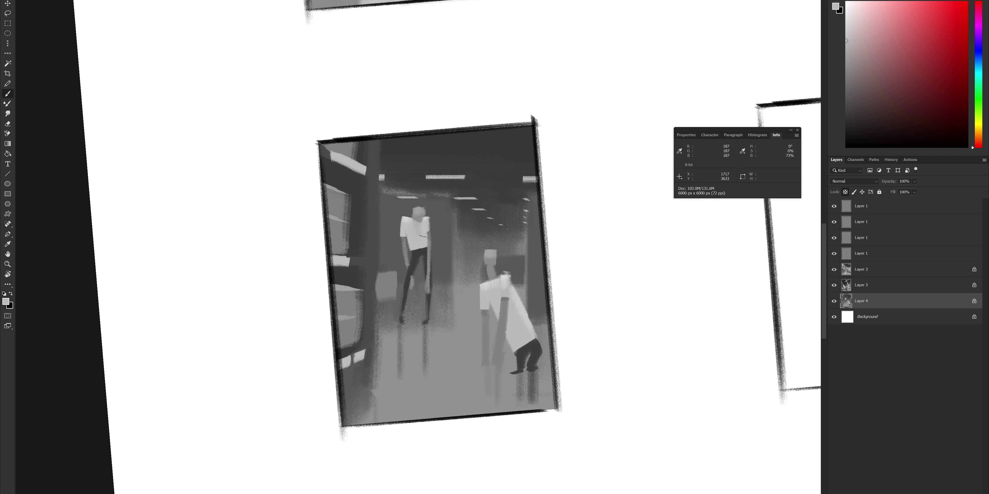
pyautogui.keyDown('alt'); pyautogui.click(492, 284); pyautogui.keyUp('alt')
pyautogui.moveTo(452, 278); pyautogui.dragTo(454, 292)
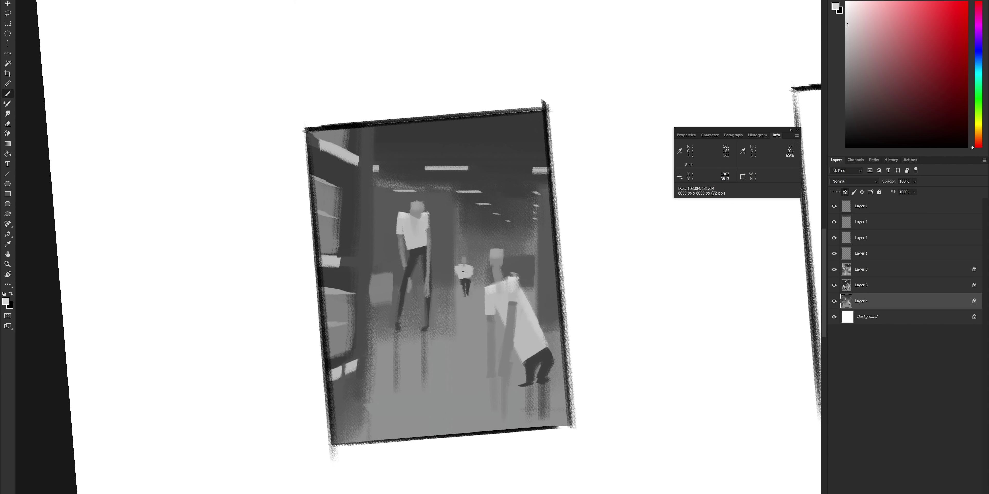
# Add grey panels and tall light columns behind the figures in the third thumbnail and darken the floor with vertical streaks
pyautogui.keyDown('alt'); pyautogui.click(473, 274); pyautogui.keyUp('alt')
pyautogui.scroll(-1, 384, 250)
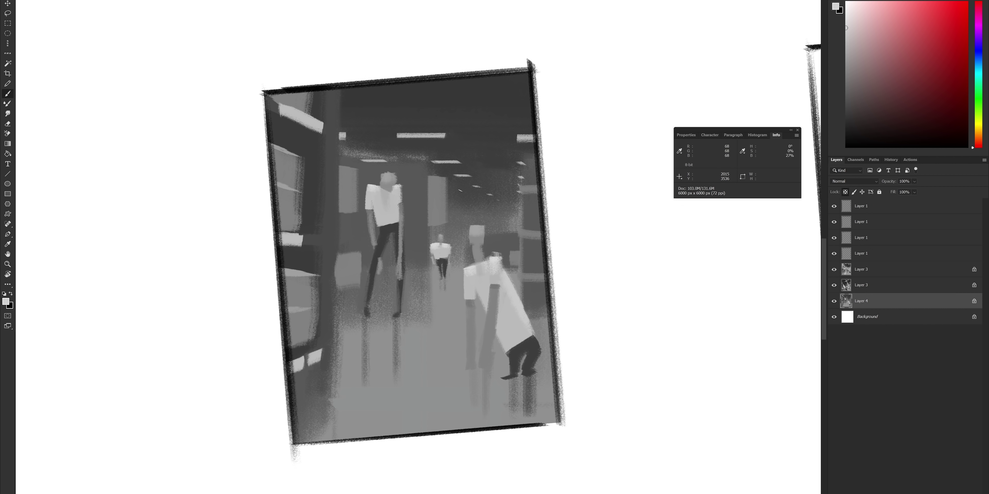
pyautogui.keyDown('alt'); pyautogui.click(460, 225); pyautogui.keyUp('alt')
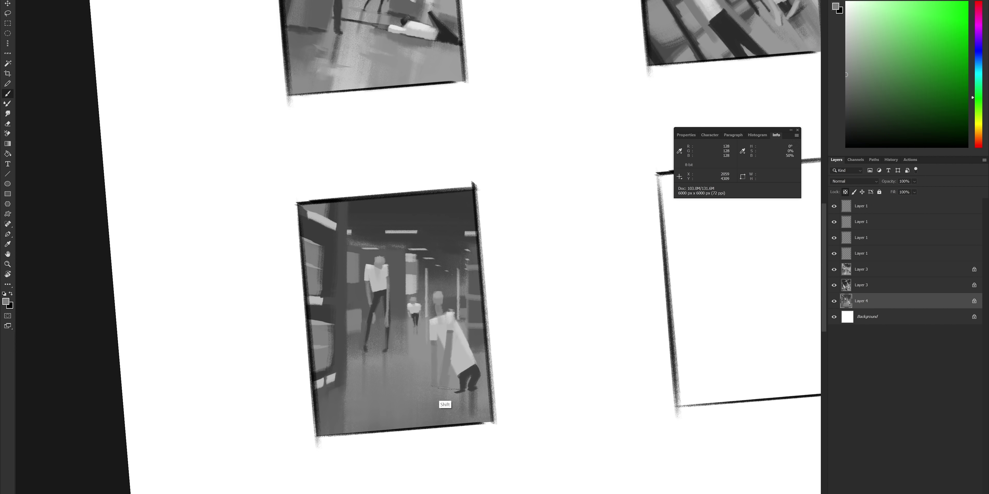
# Add dark hands to the hunched figure's long arms and paint another tiny light-shirted figure in the distance behind it
pyautogui.keyDown('alt'); pyautogui.click(442, 397); pyautogui.keyUp('alt')
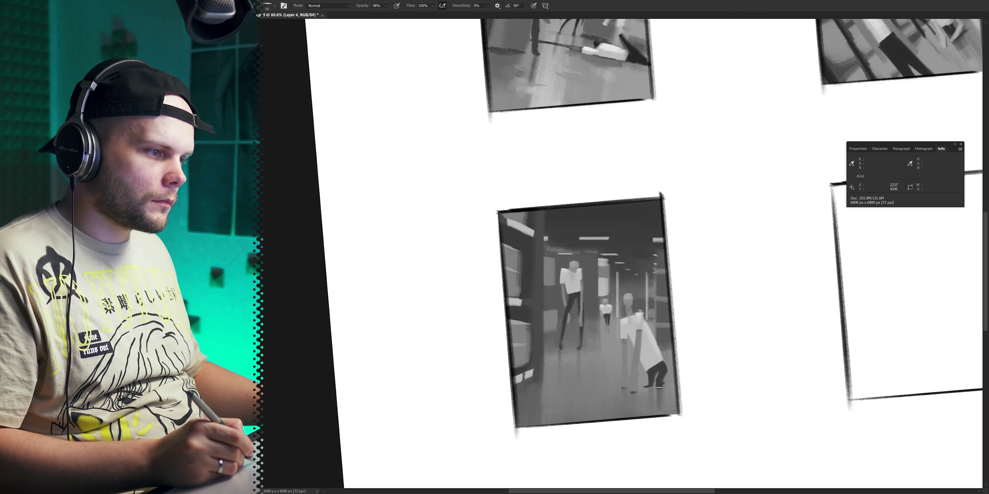
pyautogui.scroll(3, 416, 372)
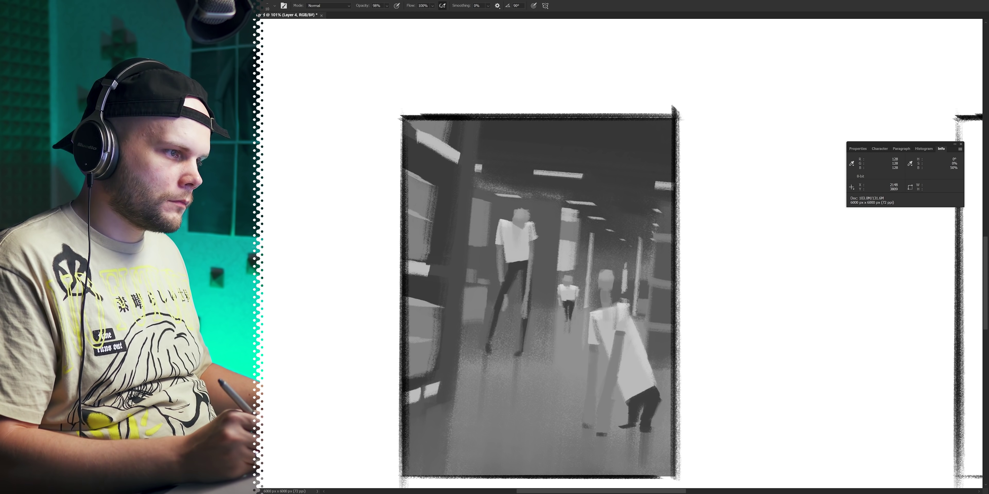
pyautogui.moveTo(616, 290); pyautogui.dragTo(553, 284)
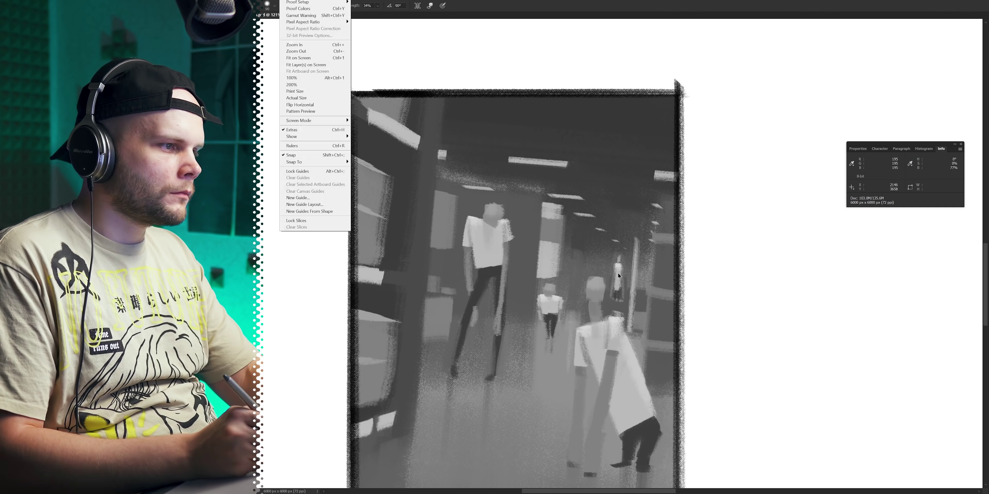
# Undo the dark patch on the floor and paint low, light display platforms behind the standing figure's legs
pyautogui.moveTo(553, 343)
pyautogui.mouseDown()
pyautogui.moveTo(581, 351)
pyautogui.moveTo(568, 331)
pyautogui.mouseUp()
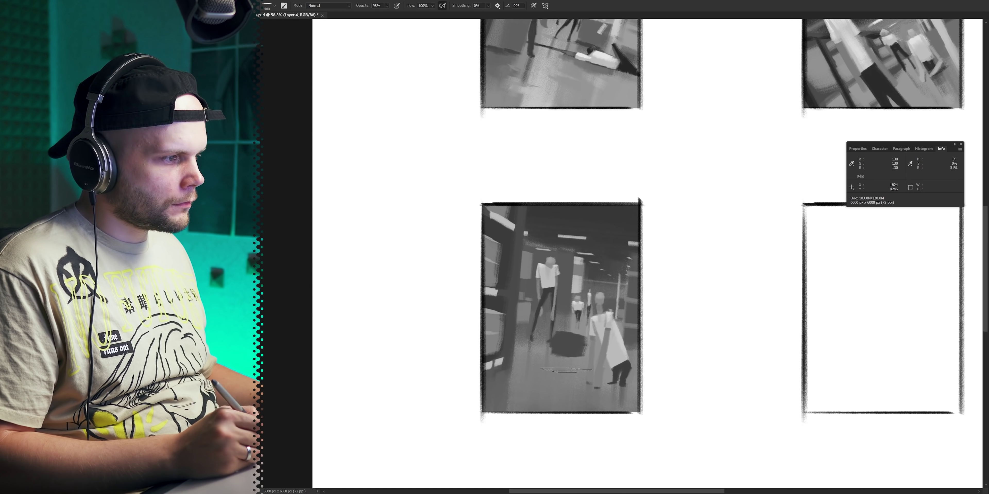
pyautogui.hotkey('ctrl', 'z')
pyautogui.hotkey('ctrl', 'z')
pyautogui.press('[')
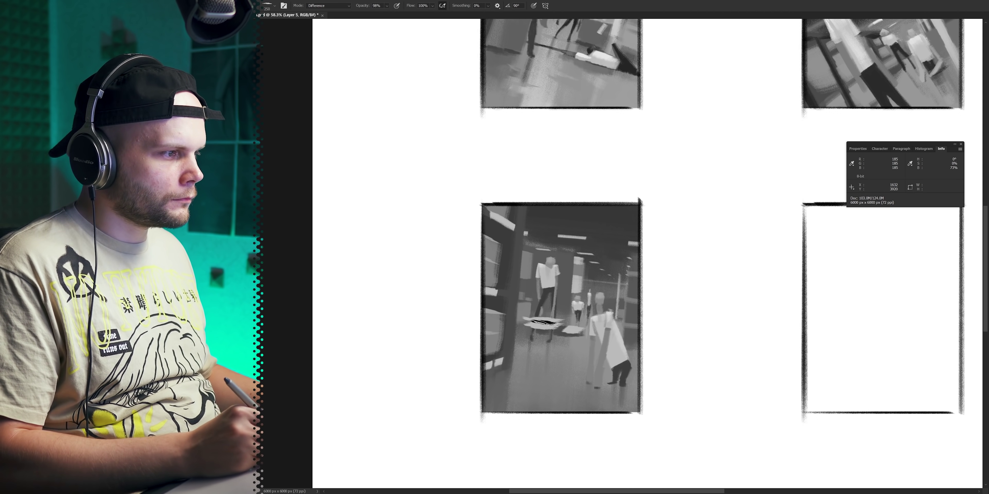
pyautogui.moveTo(591, 290); pyautogui.dragTo(618, 290)
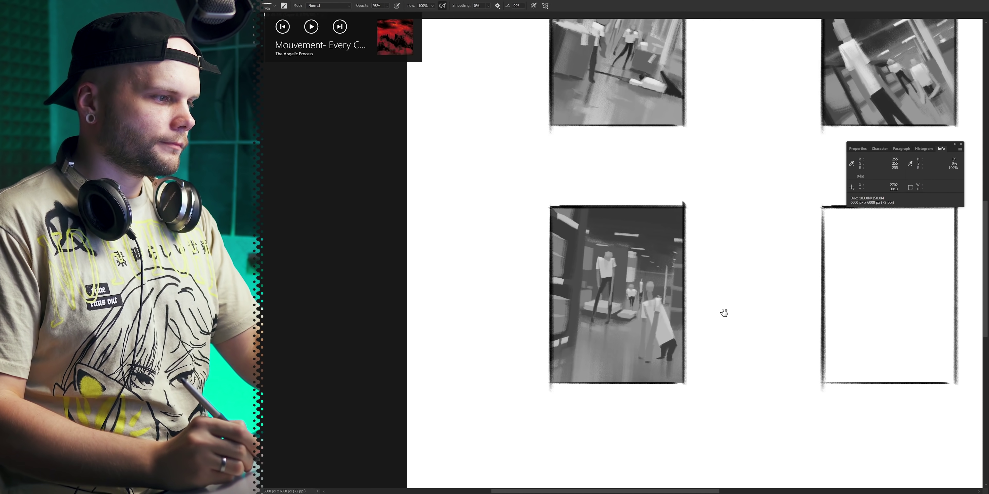
# Rotate the third thumbnail's painting about 4.4° clockwise and enlarge it to fill its frame
pyautogui.moveTo(722, 313); pyautogui.dragTo(693, 278)
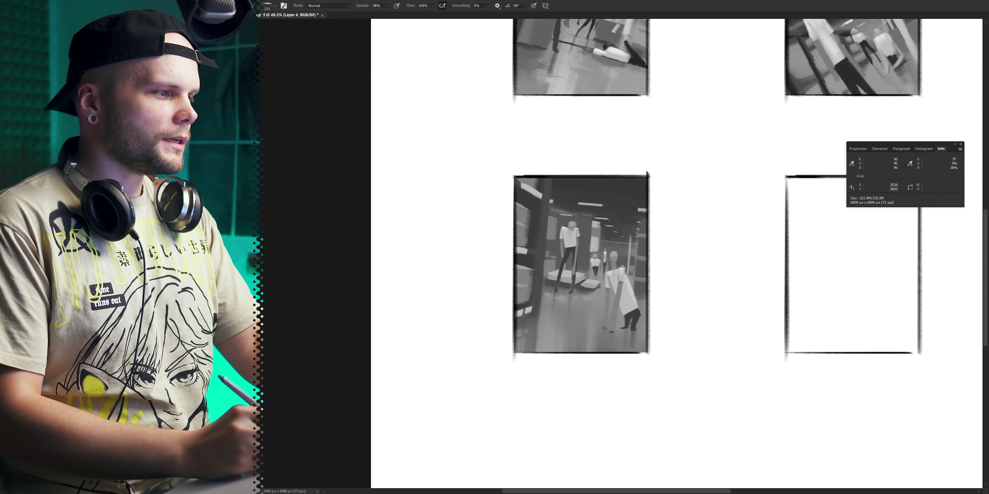
pyautogui.hotkey('ctrl', 't')
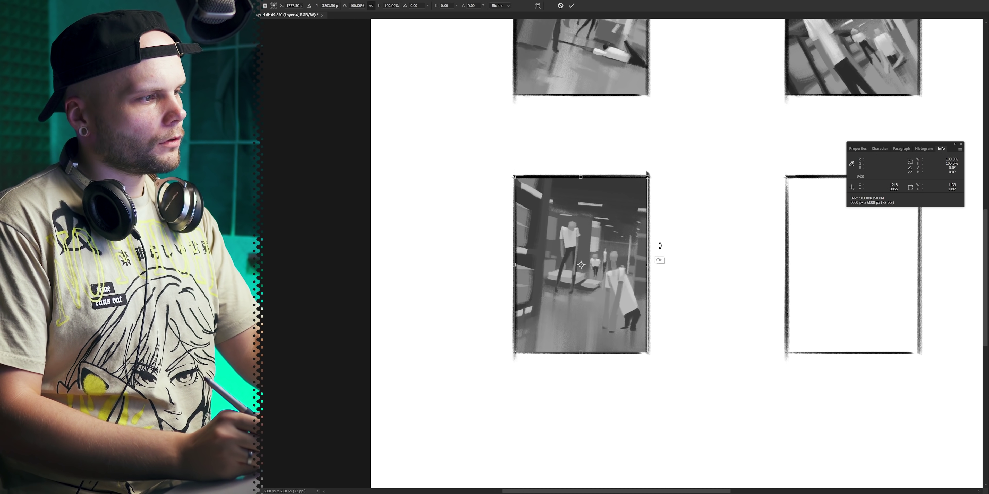
pyautogui.moveTo(657, 250); pyautogui.dragTo(654, 230)
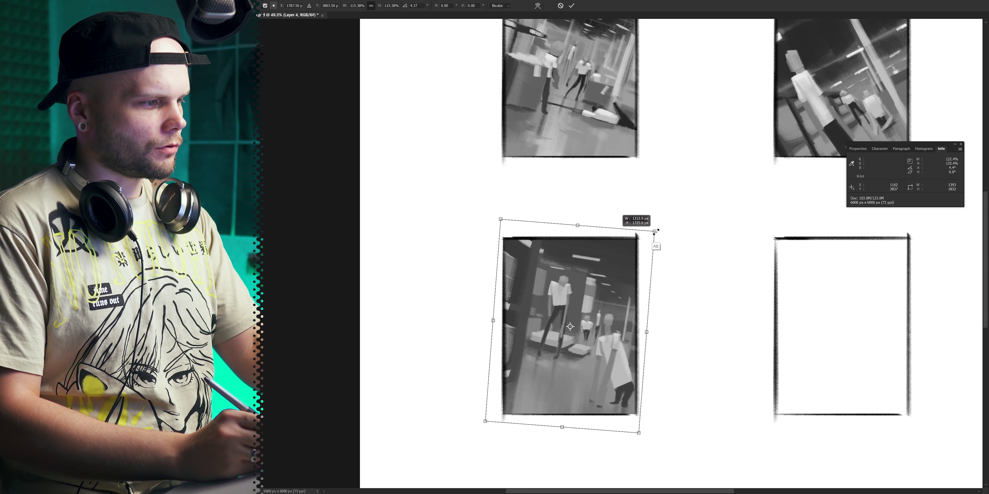
pyautogui.moveTo(637, 280)
pyautogui.mouseDown()
pyautogui.moveTo(641, 254)
pyautogui.moveTo(634, 267)
pyautogui.mouseUp()
pyautogui.press('Return')
# Fill the empty fourth frame with flat light grey on a new layer
pyautogui.moveTo(685, 335)
pyautogui.mouseDown()
pyautogui.moveTo(651, 324)
pyautogui.moveTo(593, 338)
pyautogui.moveTo(631, 329)
pyautogui.mouseUp()
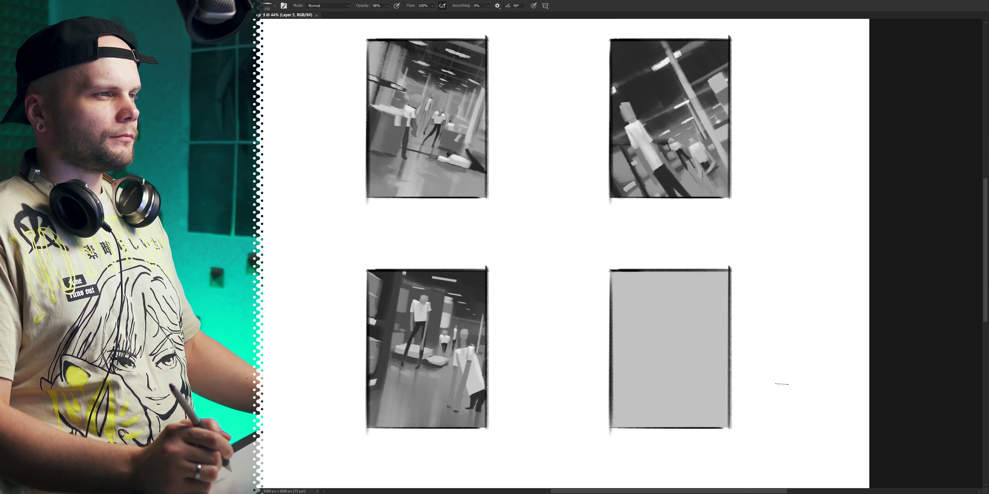
pyautogui.moveTo(785, 393); pyautogui.dragTo(784, 351)
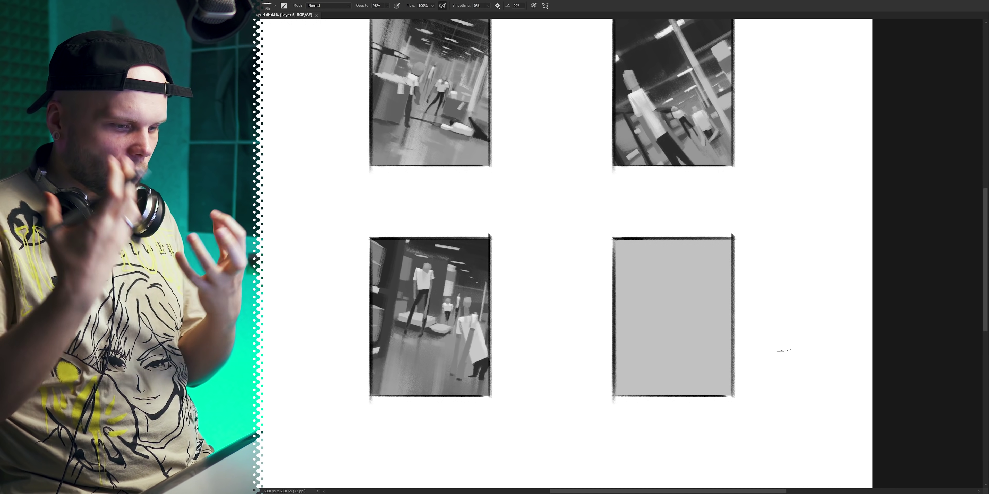
pyautogui.moveTo(766, 285); pyautogui.dragTo(772, 345)
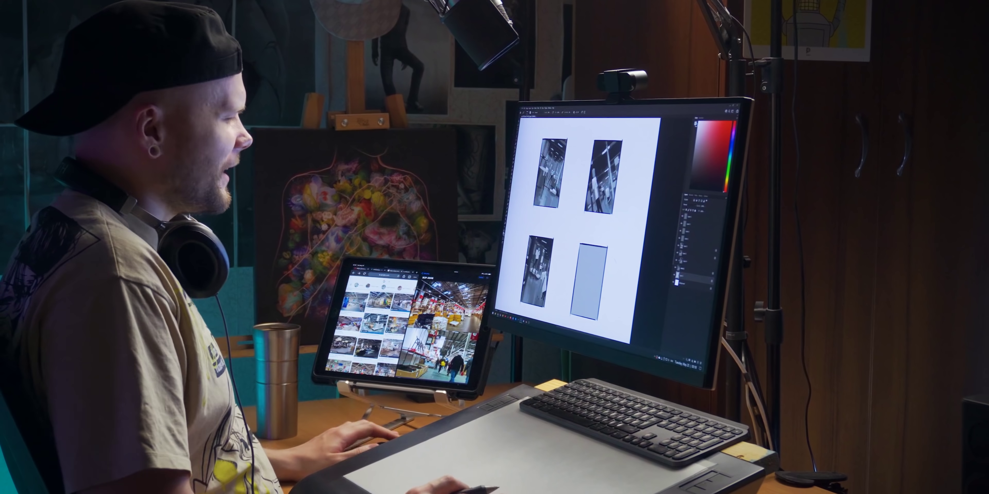
pyautogui.moveTo(612, 286); pyautogui.dragTo(615, 263)
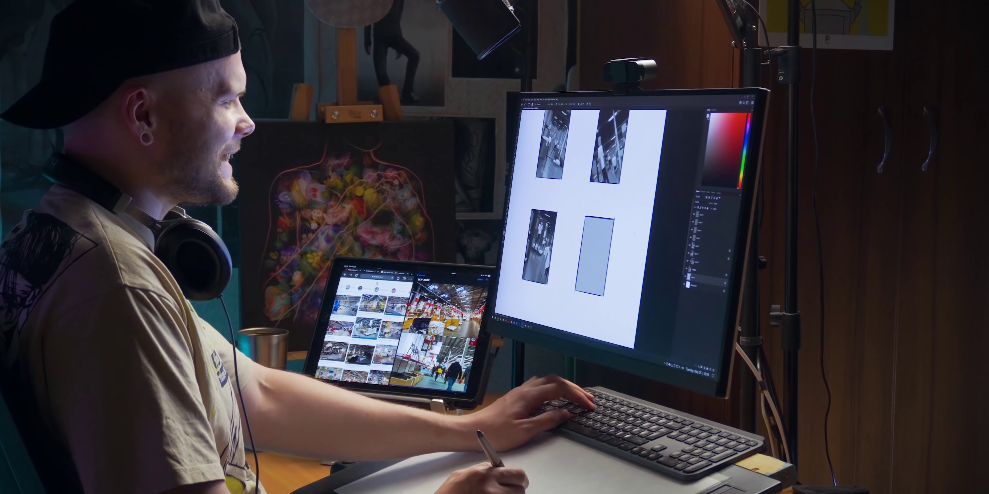
# Paint the upper part of the fourth thumbnail near-black with a large brush, ending in a soft horizontal edge
pyautogui.press('r')
pyautogui.moveTo(634, 231); pyautogui.dragTo(634, 248)
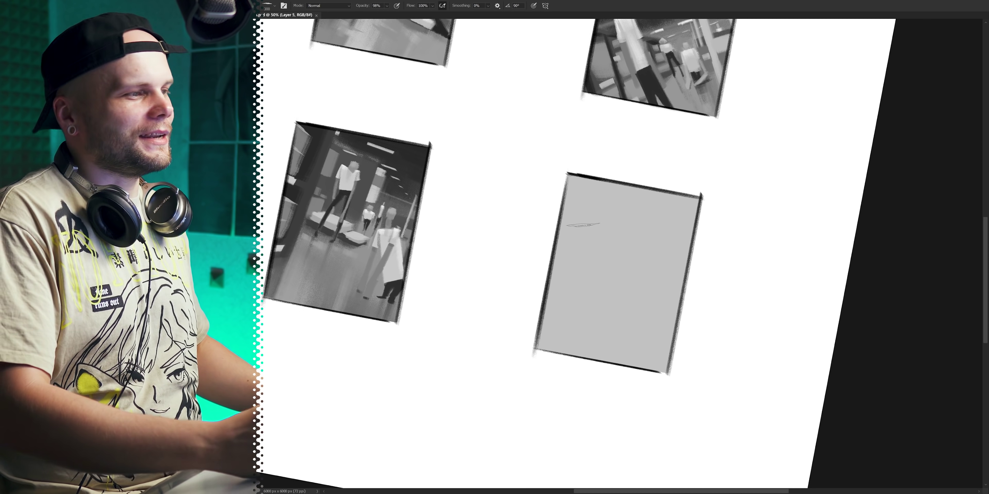
pyautogui.press(']')
pyautogui.press(']')
pyautogui.press(']')
pyautogui.press(']')
pyautogui.press(']')
pyautogui.press(']')
pyautogui.moveTo(541, 239)
pyautogui.mouseDown()
pyautogui.moveTo(695, 216)
pyautogui.moveTo(788, 217)
pyautogui.mouseUp()
pyautogui.hotkey('ctrl', 'z')
pyautogui.moveTo(529, 241)
pyautogui.mouseDown()
pyautogui.moveTo(700, 212)
pyautogui.moveTo(443, 265)
pyautogui.mouseUp()
pyautogui.hotkey('ctrl', 'z')
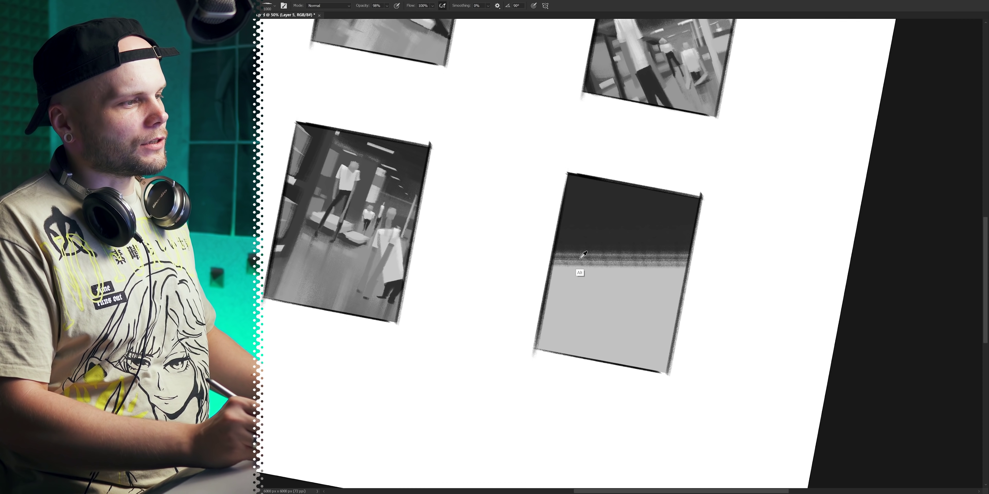
# Blend the dark upper area through mid greys down to the light floor of the fourth thumbnail
pyautogui.press('[')
pyautogui.press('[')
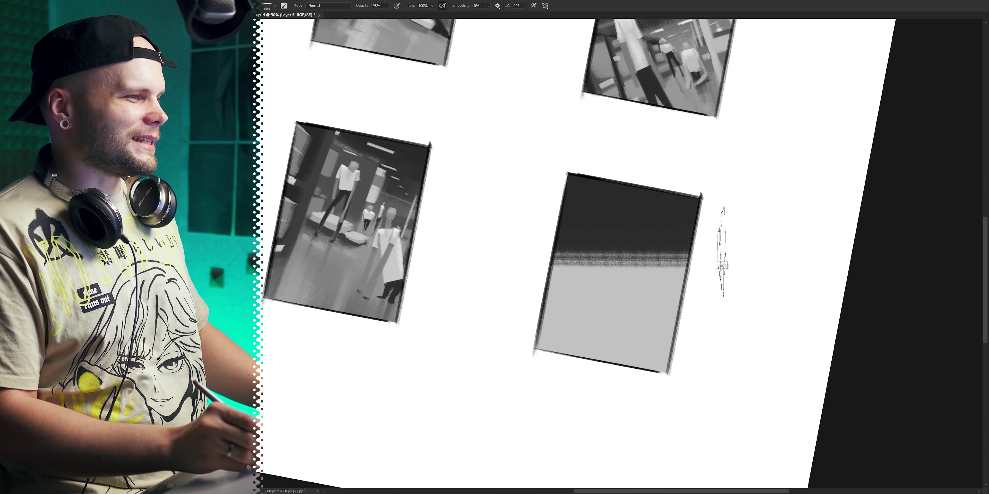
pyautogui.moveTo(720, 254); pyautogui.dragTo(406, 307)
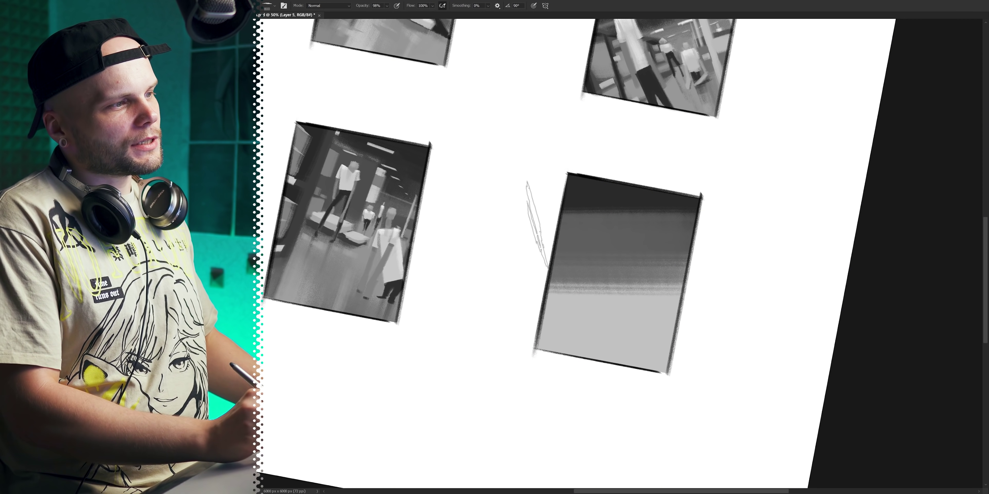
pyautogui.press('[')
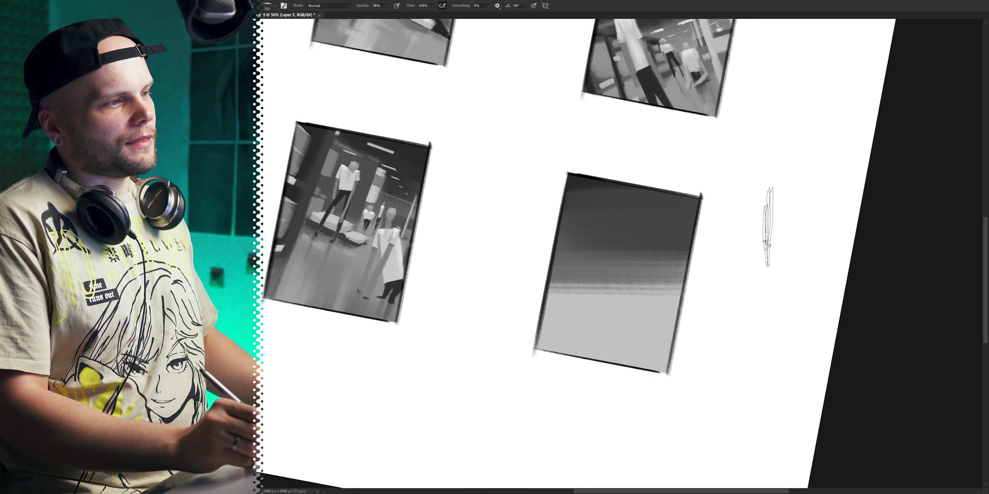
pyautogui.press('alt')
pyautogui.press('[')
pyautogui.press('[')
pyautogui.press('[')
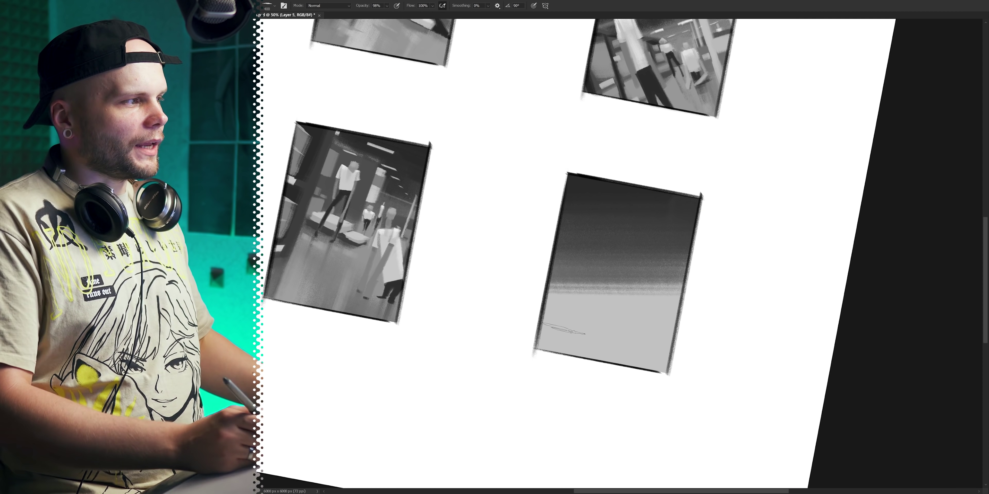
pyautogui.press('[')
pyautogui.press('[')
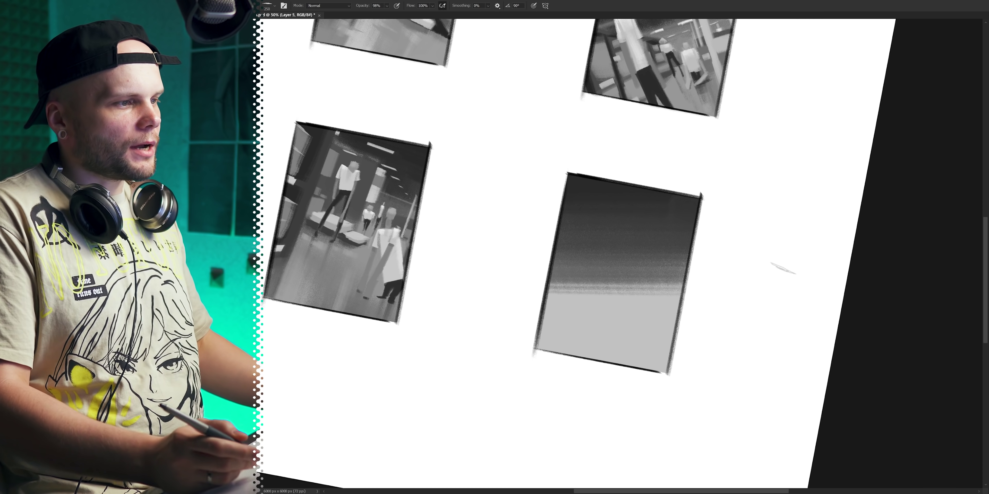
# Try painting a light block and long vertical strokes along the left edge of the fourth thumbnail
pyautogui.moveTo(654, 282); pyautogui.dragTo(676, 293)
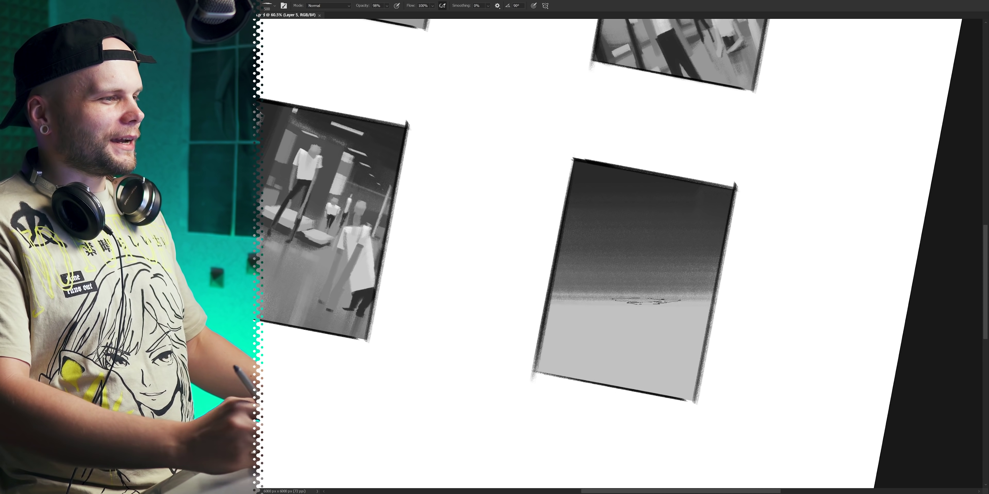
pyautogui.press('[')
pyautogui.press('[')
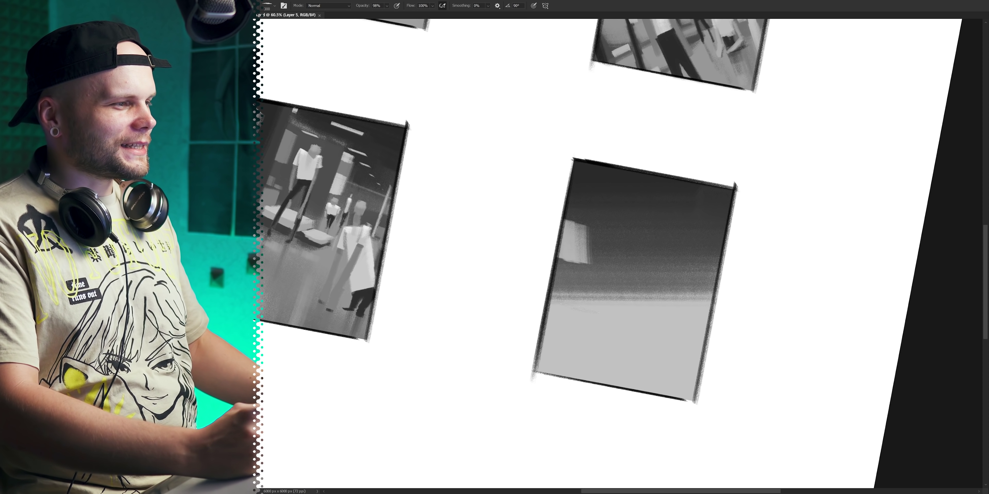
pyautogui.press('alt')
pyautogui.moveTo(574, 261); pyautogui.dragTo(567, 340)
pyautogui.hotkey('ctrl', 'z')
pyautogui.hotkey('ctrl', 'z')
pyautogui.moveTo(575, 227); pyautogui.dragTo(569, 373)
pyautogui.hotkey('ctrl', 'z')
# Switch from the knife brush to a square-tipped brush with 50% flow and enlarge it slightly
pyautogui.rightClick(614, 318)
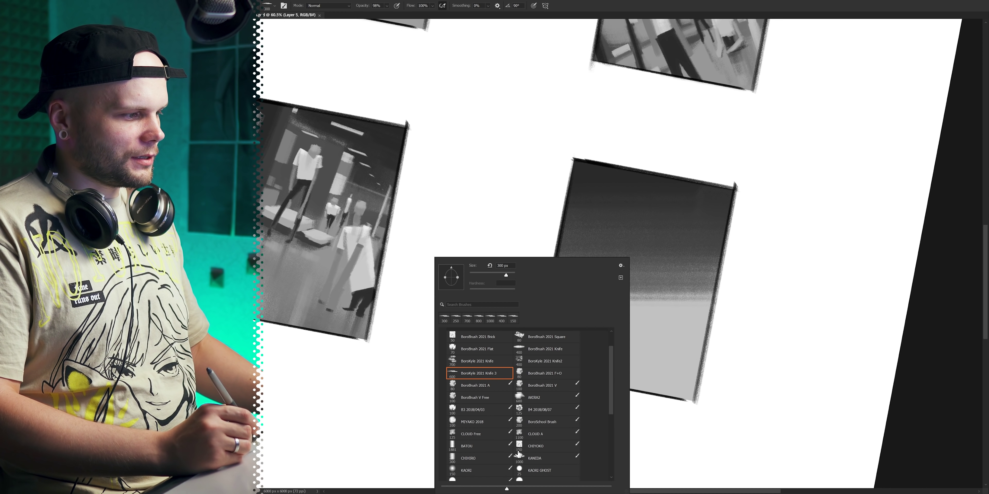
pyautogui.click(683, 263)
pyautogui.hotkey('ctrl', 'z')
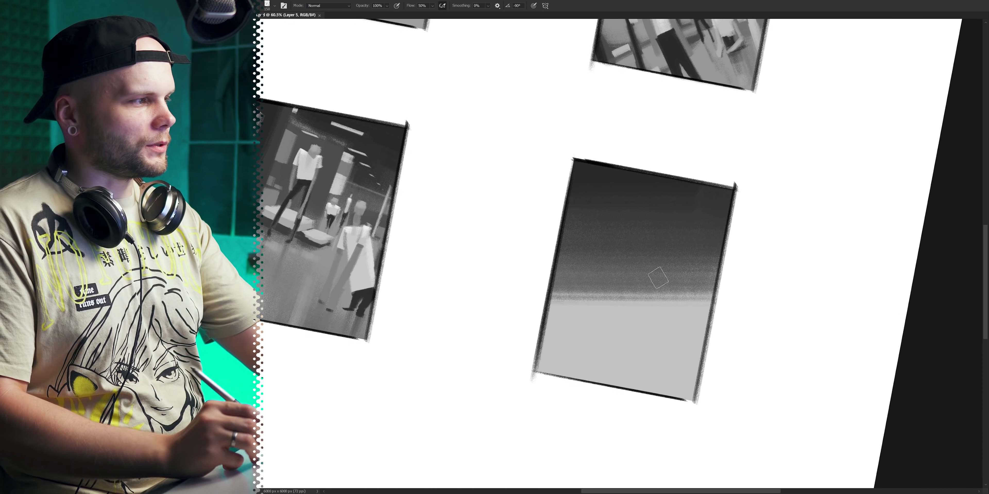
pyautogui.press('F5')
pyautogui.press('F5')
pyautogui.press(']')
# Try dark test strokes with the square-tipped brush across the middle of the fourth thumbnail
pyautogui.moveTo(574, 289); pyautogui.dragTo(654, 355)
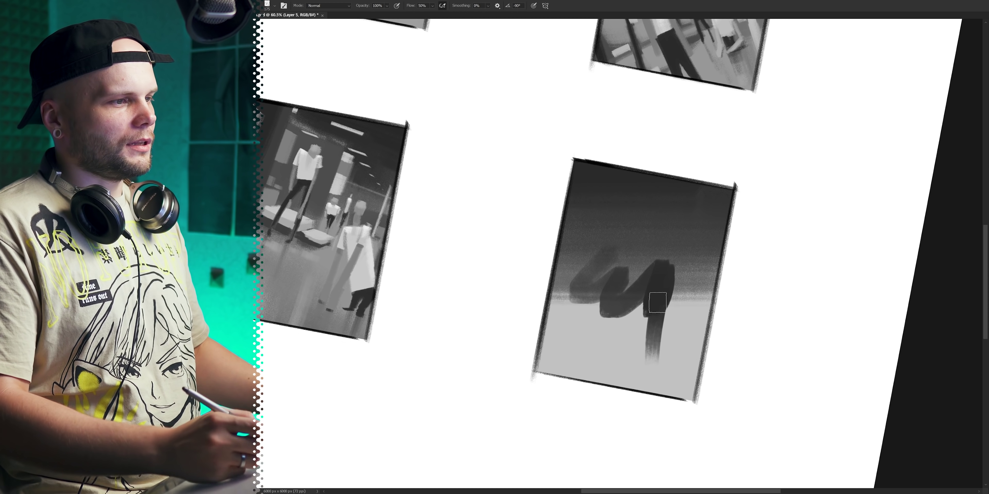
pyautogui.hotkey('ctrl', 'z')
pyautogui.moveTo(592, 318)
pyautogui.mouseDown()
pyautogui.moveTo(588, 258)
pyautogui.moveTo(563, 346)
pyautogui.mouseUp()
pyautogui.hotkey('ctrl', 'z')
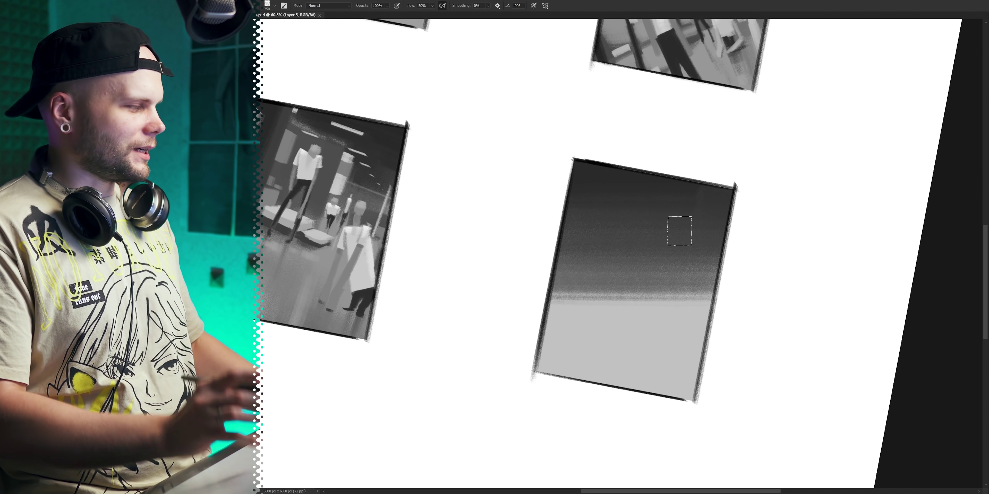
pyautogui.moveTo(623, 275)
pyautogui.mouseDown()
pyautogui.moveTo(653, 266)
pyautogui.moveTo(691, 298)
pyautogui.mouseUp()
pyautogui.hotkey('ctrl', 'z')
pyautogui.moveTo(553, 251); pyautogui.dragTo(592, 251)
pyautogui.hotkey('ctrl', 'z')
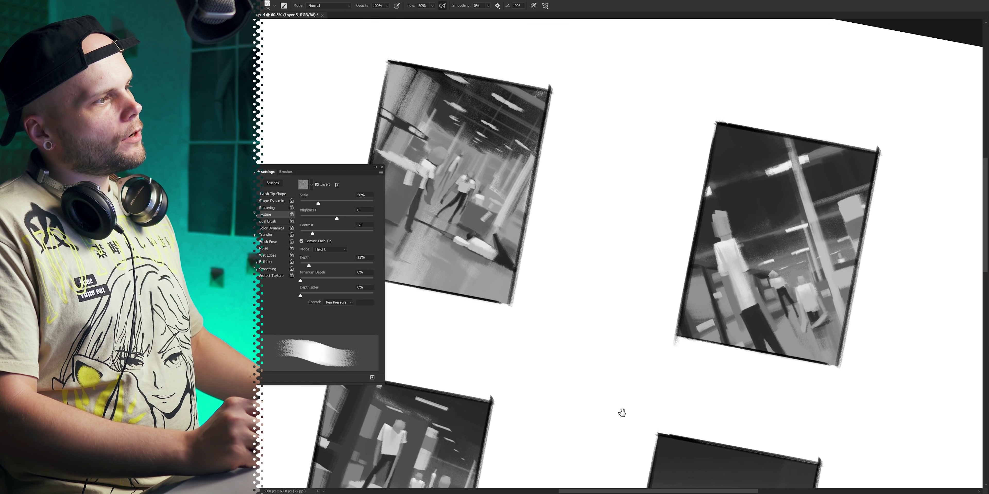
pyautogui.moveTo(622, 413)
pyautogui.mouseDown()
pyautogui.moveTo(658, 271)
pyautogui.moveTo(651, 262)
pyautogui.mouseUp()
pyautogui.moveTo(655, 266)
pyautogui.mouseDown()
pyautogui.moveTo(591, 357)
pyautogui.moveTo(627, 331)
pyautogui.mouseUp()
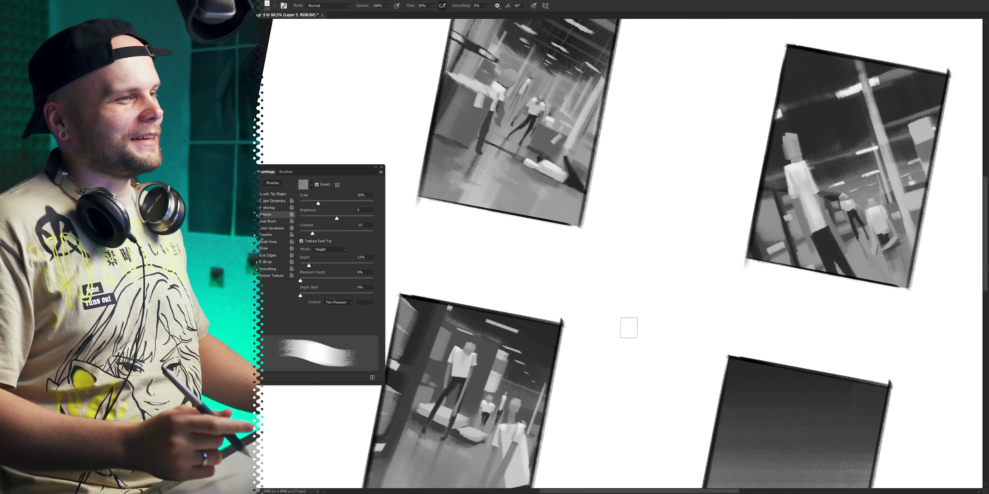
pyautogui.moveTo(628, 329); pyautogui.dragTo(593, 328)
pyautogui.moveTo(768, 313); pyautogui.dragTo(756, 287)
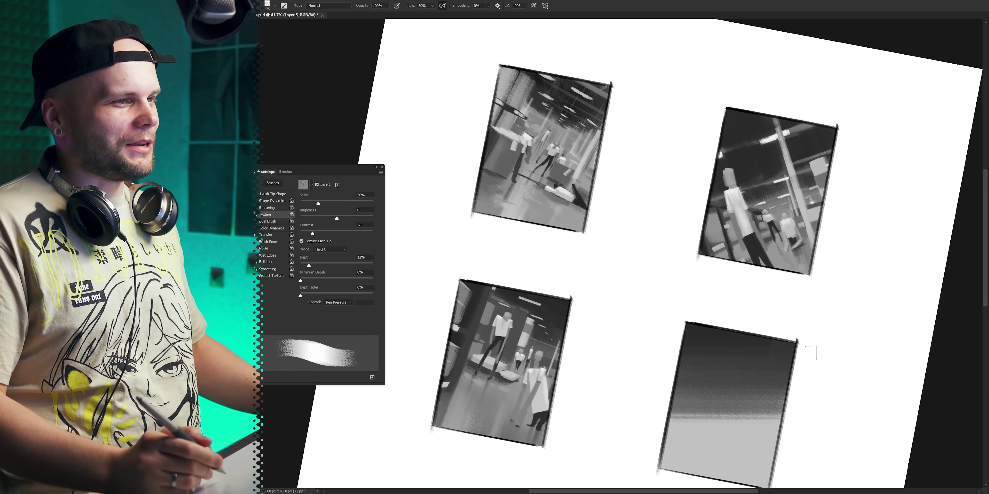
pyautogui.moveTo(808, 400); pyautogui.dragTo(784, 363)
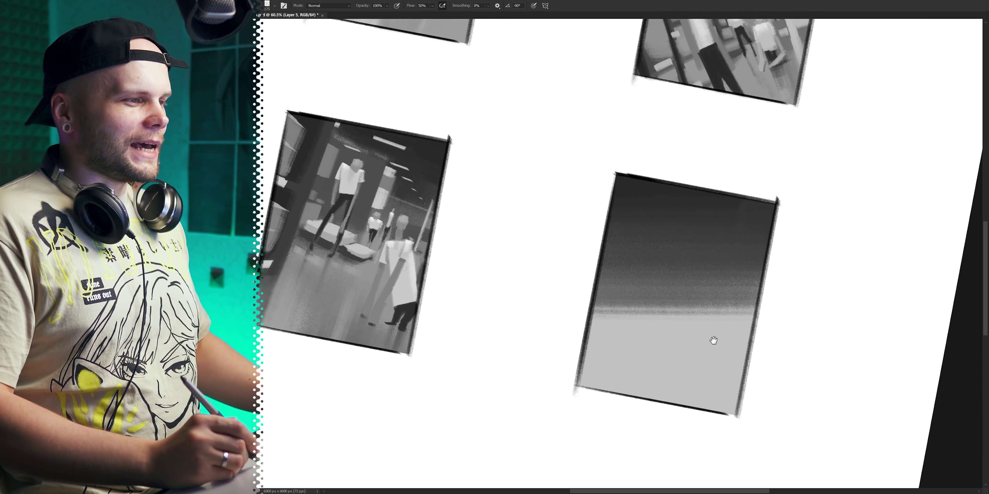
# Try a broad near-black vertical block at the left of the fourth thumbnail using a much larger brush
pyautogui.moveTo(713, 342); pyautogui.dragTo(676, 341)
pyautogui.press(']')
pyautogui.press(']')
pyautogui.press(']')
pyautogui.press(']')
pyautogui.press(']')
pyautogui.press(']')
pyautogui.press(']')
pyautogui.press(']')
pyautogui.press(']')
pyautogui.moveTo(583, 269); pyautogui.dragTo(582, 356)
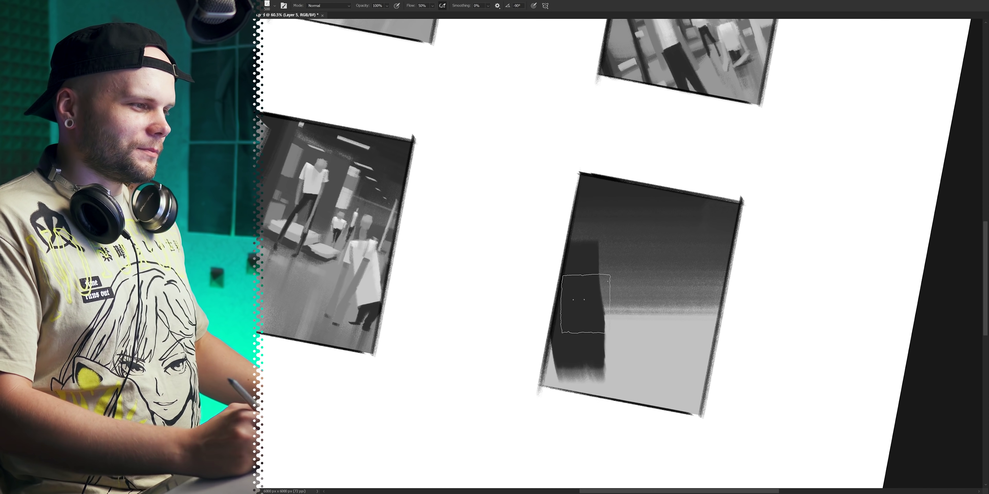
pyautogui.hotkey('ctrl', 'z')
# Block in receding dark-grey uprights across the horizon and a low grey counter shape on the left of the floor with a smaller brush
pyautogui.press('[')
pyautogui.press('[')
pyautogui.press('[')
pyautogui.press('[')
pyautogui.moveTo(601, 293); pyautogui.dragTo(602, 312)
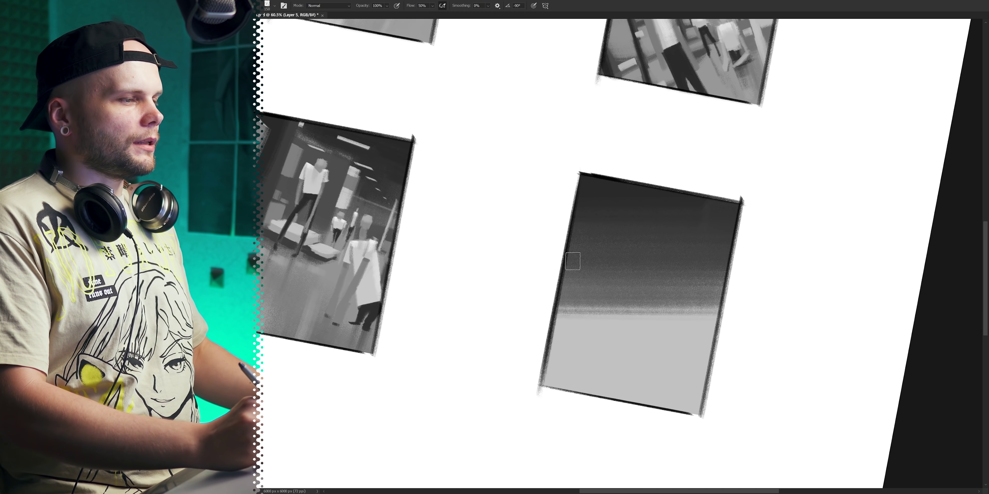
pyautogui.moveTo(599, 275); pyautogui.dragTo(662, 311)
pyautogui.press(']')
pyautogui.moveTo(592, 273); pyautogui.dragTo(592, 315)
pyautogui.moveTo(625, 289)
pyautogui.mouseDown()
pyautogui.moveTo(631, 326)
pyautogui.moveTo(556, 340)
pyautogui.moveTo(588, 343)
pyautogui.mouseUp()
pyautogui.keyDown('alt'); pyautogui.click(589, 331); pyautogui.keyUp('alt')
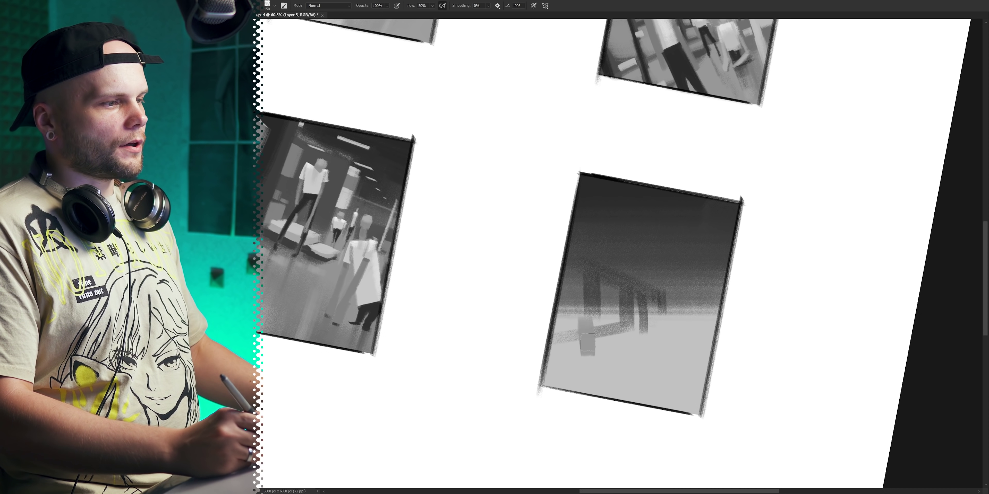
# Undo the last grey counter upright and block in broad mid-grey furniture masses across the left and middle floor of the fourth thumbnail
pyautogui.hotkey('ctrl', 'z')
pyautogui.hotkey('ctrl', 'z')
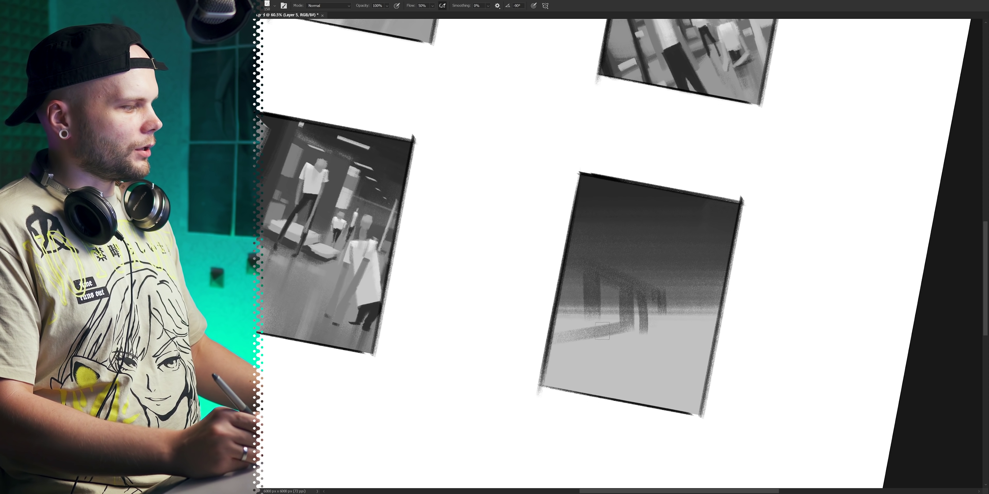
pyautogui.moveTo(647, 342); pyautogui.dragTo(657, 343)
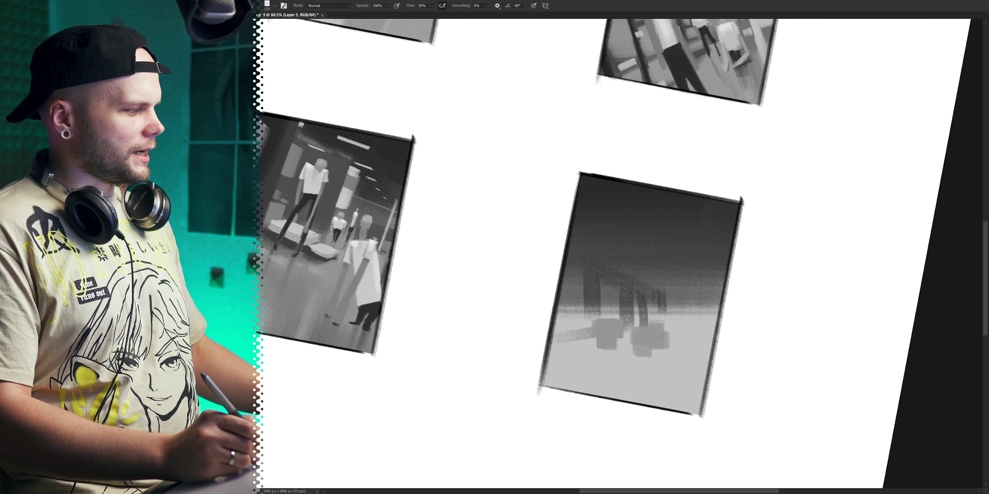
pyautogui.moveTo(586, 352)
pyautogui.mouseDown()
pyautogui.moveTo(576, 354)
pyautogui.moveTo(582, 399)
pyautogui.moveTo(576, 386)
pyautogui.moveTo(627, 361)
pyautogui.moveTo(601, 386)
pyautogui.moveTo(561, 342)
pyautogui.mouseUp()
pyautogui.hotkey('ctrl', 'z')
pyautogui.press(']')
pyautogui.press(']')
pyautogui.press(']')
pyautogui.press('[')
pyautogui.press('[')
pyautogui.press('[')
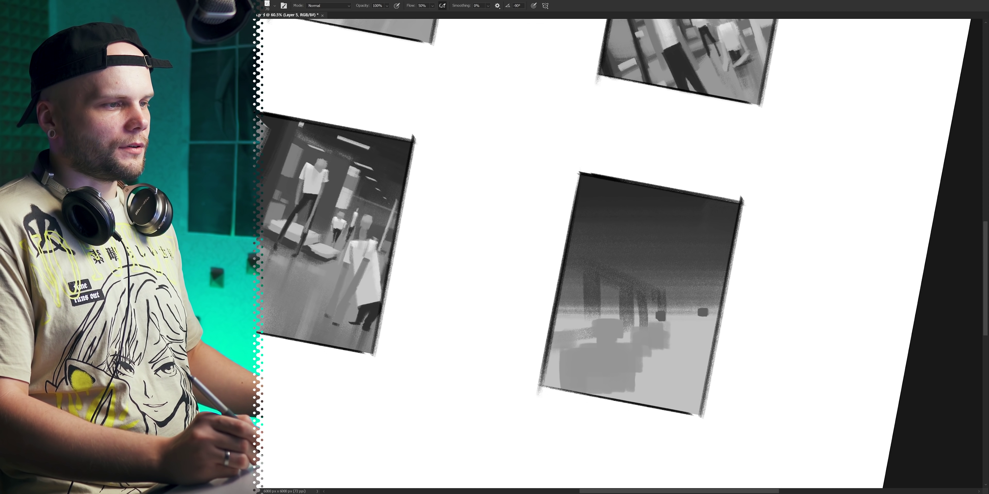
# Try a larger dark stroke rising from the horizon toward the upper left of the fourth thumbnail
pyautogui.press(']')
pyautogui.press(']')
pyautogui.press(']')
pyautogui.press(']')
pyautogui.moveTo(668, 295); pyautogui.dragTo(604, 262)
pyautogui.hotkey('ctrl', 'z')
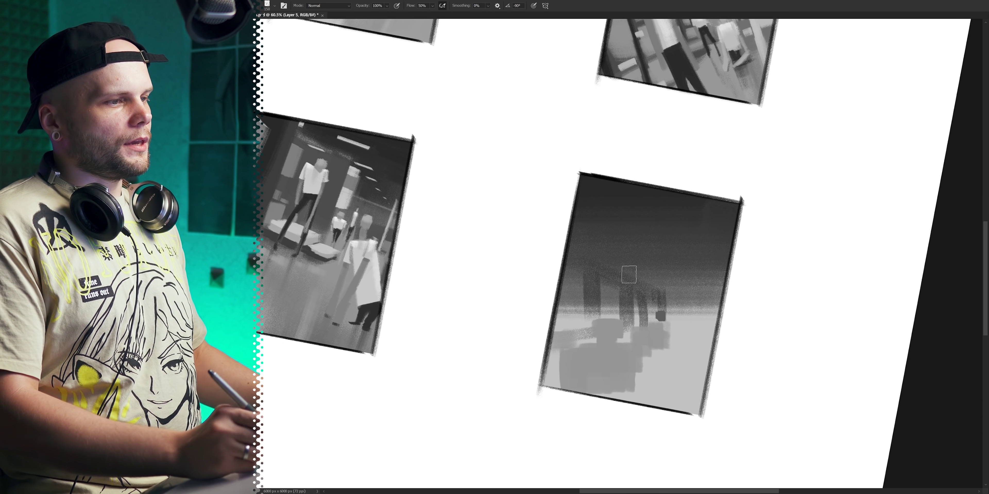
pyautogui.hotkey('ctrl', 'z')
pyautogui.hotkey('ctrl', 'z')
pyautogui.hotkey('ctrl', 'z')
pyautogui.hotkey('ctrl', 'shift', 'z')
pyautogui.hotkey('ctrl', 'shift', 'z')
pyautogui.hotkey('ctrl', 'shift', 'z')
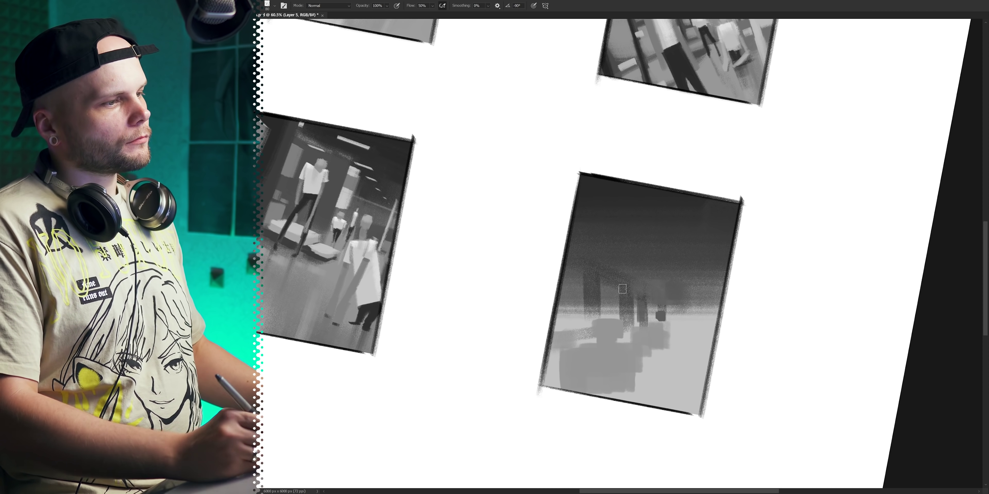
# Paint dark receding shelving uprights along both sides of the horizon in the fourth thumbnail
pyautogui.moveTo(584, 255); pyautogui.dragTo(583, 316)
pyautogui.moveTo(630, 282); pyautogui.dragTo(627, 322)
pyautogui.moveTo(710, 293); pyautogui.dragTo(704, 323)
pyautogui.moveTo(682, 302)
pyautogui.mouseDown()
pyautogui.moveTo(658, 301)
pyautogui.moveTo(599, 271)
pyautogui.moveTo(706, 289)
pyautogui.mouseUp()
# Block in a dark sofa mass in the left foreground and smaller dark furniture blocks on the right with a larger brush
pyautogui.press('[')
pyautogui.press('[')
pyautogui.press(']')
pyautogui.press(']')
pyautogui.moveTo(621, 366); pyautogui.dragTo(605, 389)
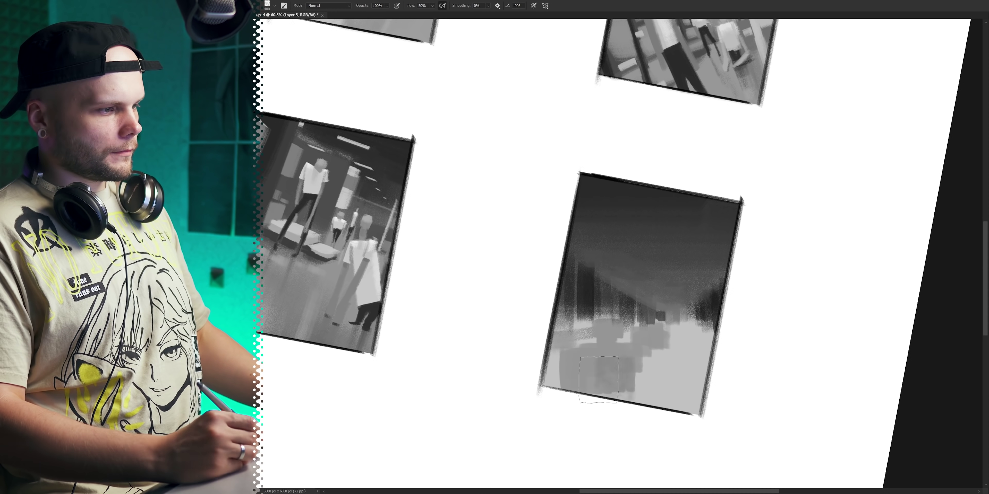
pyautogui.hotkey('ctrl', 'z')
pyautogui.moveTo(619, 342); pyautogui.dragTo(553, 372)
pyautogui.moveTo(649, 334)
pyautogui.mouseDown()
pyautogui.moveTo(706, 329)
pyautogui.moveTo(697, 334)
pyautogui.mouseUp()
pyautogui.moveTo(691, 338); pyautogui.dragTo(697, 327)
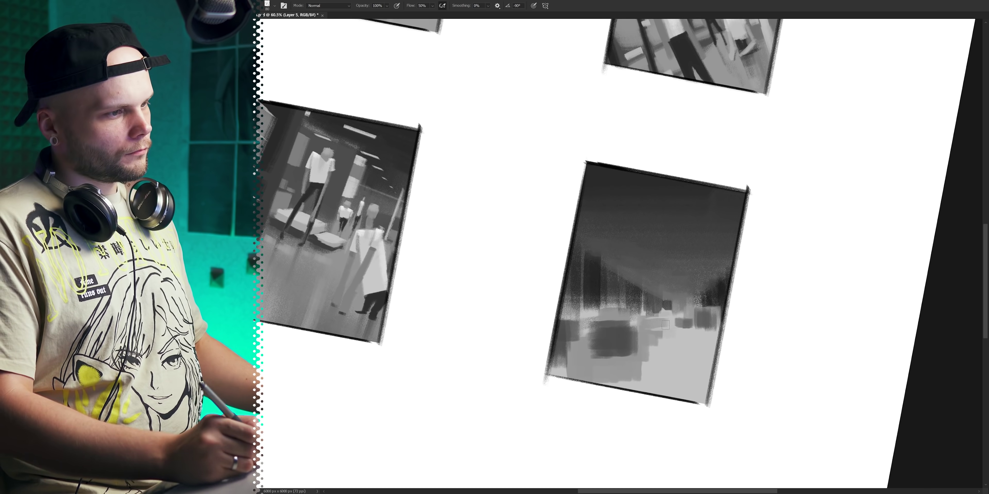
pyautogui.moveTo(678, 363); pyautogui.dragTo(701, 363)
pyautogui.moveTo(639, 335); pyautogui.dragTo(715, 335)
pyautogui.moveTo(687, 307); pyautogui.dragTo(727, 309)
# Paint tall light-grey poles on both sides and a short distant one near the centre with a smaller brush, setting opacity to 97%
pyautogui.press('[')
pyautogui.press('[')
pyautogui.press('[')
pyautogui.press('[')
pyautogui.press('[')
pyautogui.press('[')
pyautogui.press('[')
pyautogui.moveTo(721, 211); pyautogui.dragTo(727, 323)
pyautogui.hotkey('ctrl', 'z')
pyautogui.moveTo(701, 160); pyautogui.dragTo(700, 325)
pyautogui.moveTo(572, 162); pyautogui.dragTo(571, 285)
pyautogui.press('9')
pyautogui.press('7')
pyautogui.moveTo(634, 242); pyautogui.dragTo(634, 289)
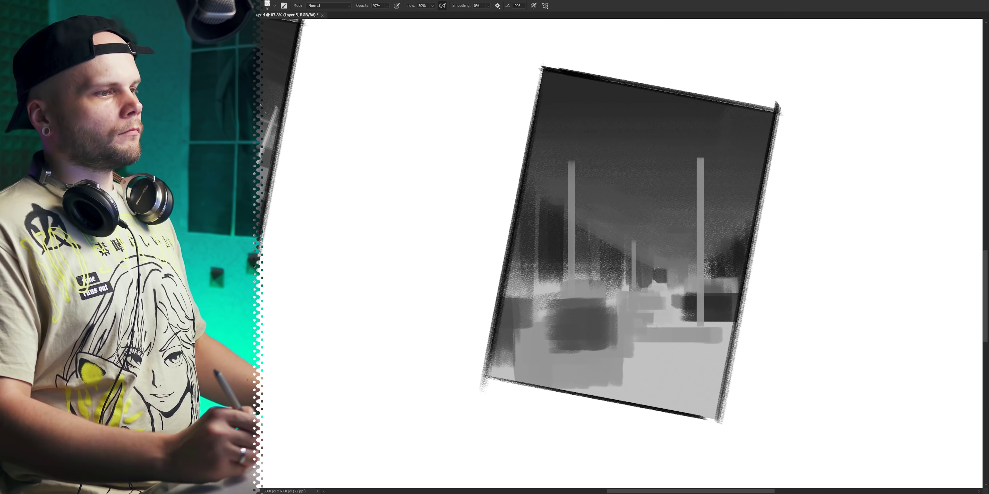
# Add light rectangular sign panels to the poles, with a dark band across the left pole's sign
pyautogui.moveTo(570, 163); pyautogui.dragTo(569, 292)
pyautogui.moveTo(571, 198)
pyautogui.mouseDown()
pyautogui.moveTo(571, 263)
pyautogui.moveTo(571, 197)
pyautogui.mouseUp()
pyautogui.moveTo(702, 224); pyautogui.dragTo(749, 236)
pyautogui.moveTo(565, 220); pyautogui.dragTo(578, 219)
# Flatten the left foreground counter with sampled mid grey and smooth the lower-right floor in light grey using a larger brush
pyautogui.keyDown('alt'); pyautogui.click(632, 349); pyautogui.keyUp('alt')
pyautogui.press(']')
pyautogui.press(']')
pyautogui.press(']')
pyautogui.press(']')
pyautogui.press(']')
pyautogui.moveTo(606, 353); pyautogui.dragTo(537, 353)
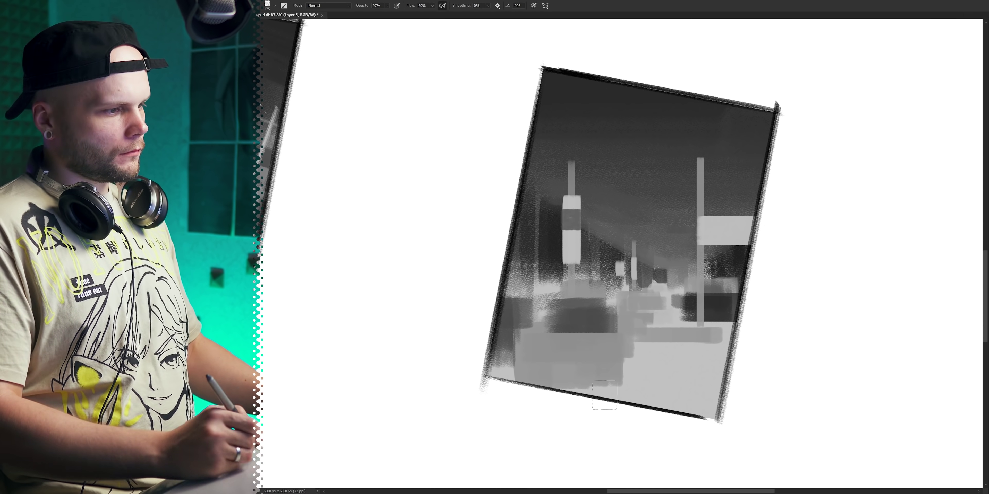
pyautogui.moveTo(580, 380); pyautogui.dragTo(610, 384)
pyautogui.moveTo(645, 378); pyautogui.dragTo(718, 386)
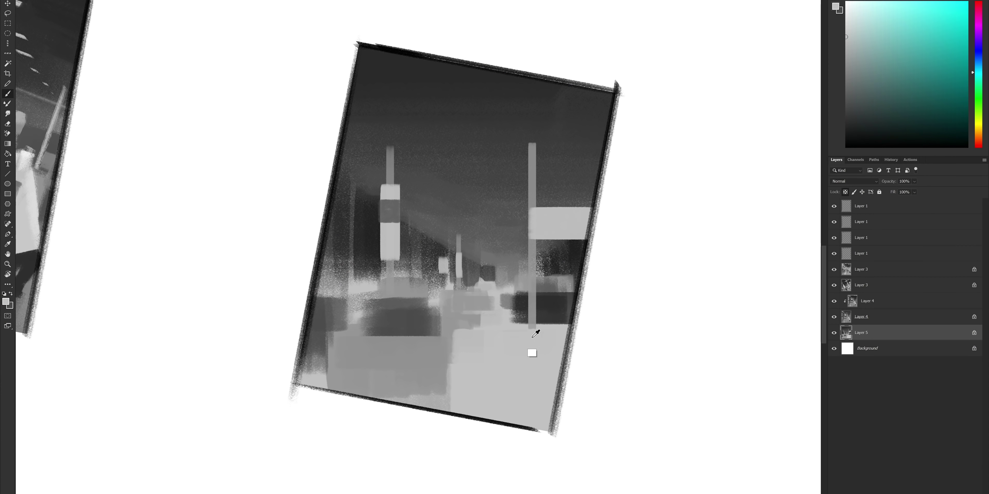
# Extend the right pole's reflection down the floor and add pale vertical streaks beside it
pyautogui.keyDown('alt'); pyautogui.click(538, 316); pyautogui.keyUp('alt')
pyautogui.moveTo(534, 325)
pyautogui.mouseDown()
pyautogui.moveTo(562, 351)
pyautogui.moveTo(549, 389)
pyautogui.mouseUp()
pyautogui.rightClick(494, 350)
pyautogui.moveTo(492, 318); pyautogui.dragTo(497, 422)
pyautogui.moveTo(571, 314); pyautogui.dragTo(567, 346)
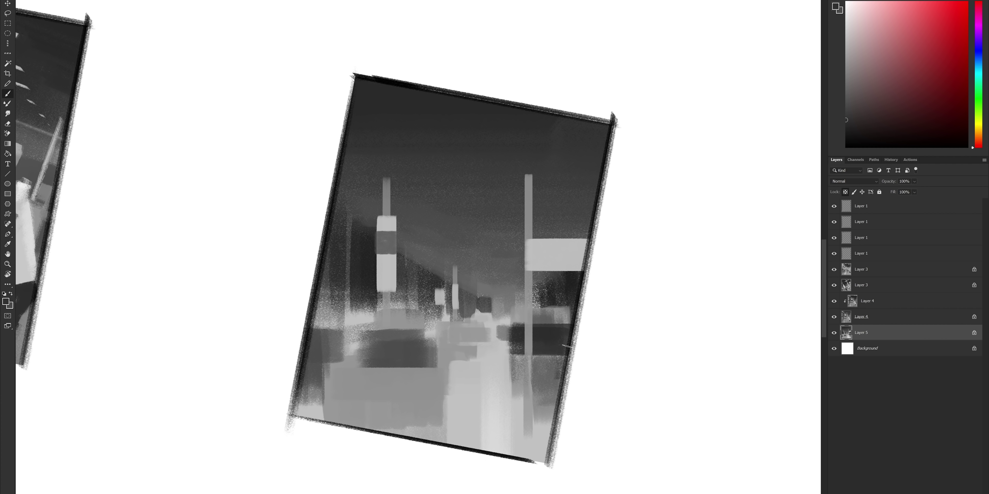
pyautogui.hotkey('ctrl', 'z')
# Paint rows of white horizontal ceiling lights that shrink toward the vanishing point in the fourth thumbnail
pyautogui.moveTo(407, 223); pyautogui.dragTo(451, 222)
pyautogui.moveTo(519, 222); pyautogui.dragTo(533, 221)
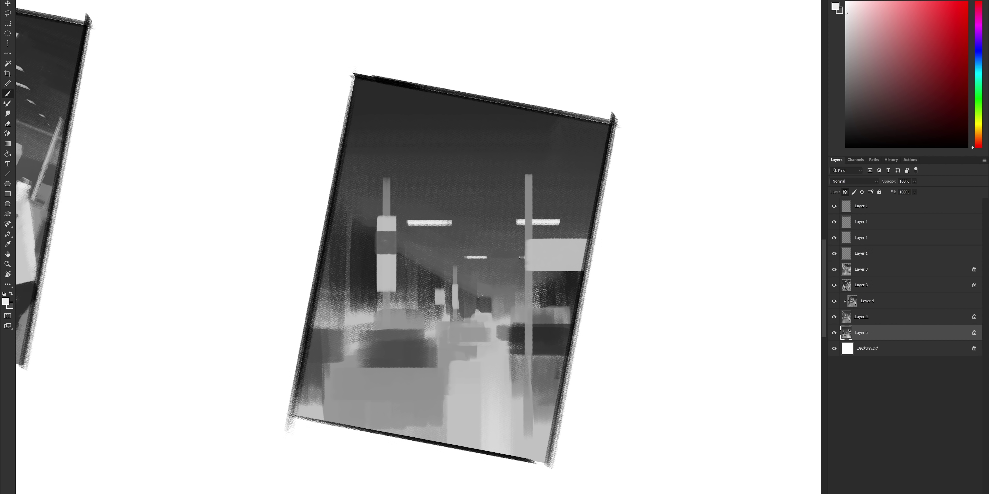
pyautogui.moveTo(344, 151); pyautogui.dragTo(387, 150)
pyautogui.moveTo(506, 147); pyautogui.dragTo(593, 146)
pyautogui.moveTo(494, 269)
pyautogui.mouseDown()
pyautogui.moveTo(490, 298)
pyautogui.moveTo(436, 343)
pyautogui.mouseUp()
# Sample a dark grey and paint shelving frames with uprights and crossbars along the left side of the aisle
pyautogui.keyDown('alt'); pyautogui.click(432, 284); pyautogui.keyUp('alt')
pyautogui.moveTo(378, 275)
pyautogui.mouseDown()
pyautogui.moveTo(378, 295)
pyautogui.moveTo(349, 300)
pyautogui.mouseUp()
pyautogui.moveTo(348, 307); pyautogui.dragTo(345, 344)
pyautogui.scroll(-3, 506, 408)
pyautogui.moveTo(402, 292); pyautogui.dragTo(402, 360)
pyautogui.scroll(3, 592, 469)
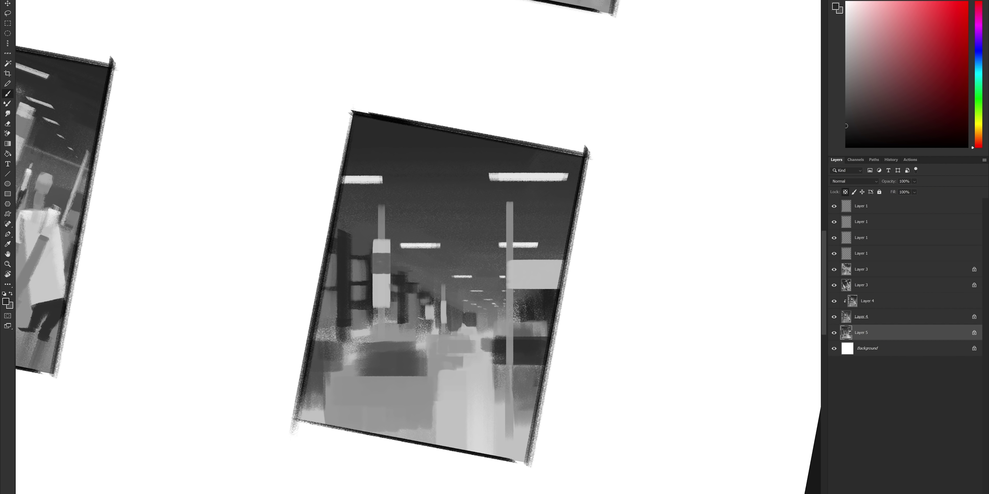
# Paint a thin walking figure with a white shirt and long dark legs in the central aisle, with its reflection on the floor
pyautogui.moveTo(420, 309); pyautogui.dragTo(447, 396)
pyautogui.hotkey('ctrl', 'z')
pyautogui.hotkey('ctrl', 'z')
pyautogui.moveTo(478, 337); pyautogui.dragTo(466, 375)
pyautogui.moveTo(481, 328); pyautogui.dragTo(477, 375)
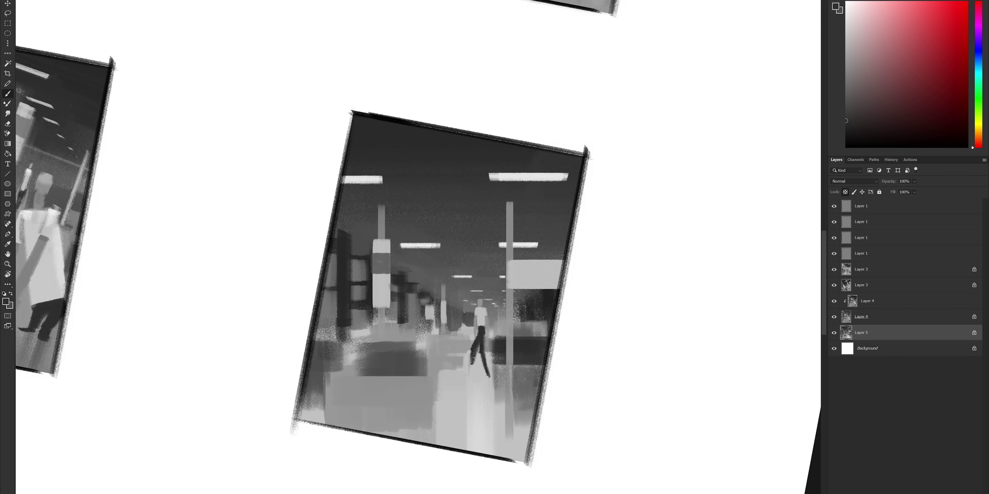
pyautogui.scroll(2, 481, 309)
pyautogui.keyDown('alt'); pyautogui.click(493, 298); pyautogui.keyUp('alt')
pyautogui.moveTo(492, 298)
pyautogui.mouseDown()
pyautogui.moveTo(482, 338)
pyautogui.moveTo(498, 429)
pyautogui.mouseUp()
pyautogui.moveTo(504, 344); pyautogui.dragTo(498, 418)
pyautogui.scroll(-2, 543, 434)
# Paint a large foreground figure with a white shirt and long grey arm on the left, plus a small white-shirted figure on the right
pyautogui.keyDown('alt'); pyautogui.click(498, 295); pyautogui.keyUp('alt')
pyautogui.moveTo(365, 331); pyautogui.dragTo(405, 319)
pyautogui.hotkey('ctrl', 'z')
pyautogui.moveTo(347, 287); pyautogui.dragTo(371, 307)
pyautogui.moveTo(359, 259)
pyautogui.mouseDown()
pyautogui.moveTo(357, 276)
pyautogui.moveTo(382, 293)
pyautogui.mouseUp()
pyautogui.moveTo(341, 299); pyautogui.dragTo(317, 401)
pyautogui.keyDown('alt'); pyautogui.click(508, 296); pyautogui.keyUp('alt')
pyautogui.scroll(1, 508, 295)
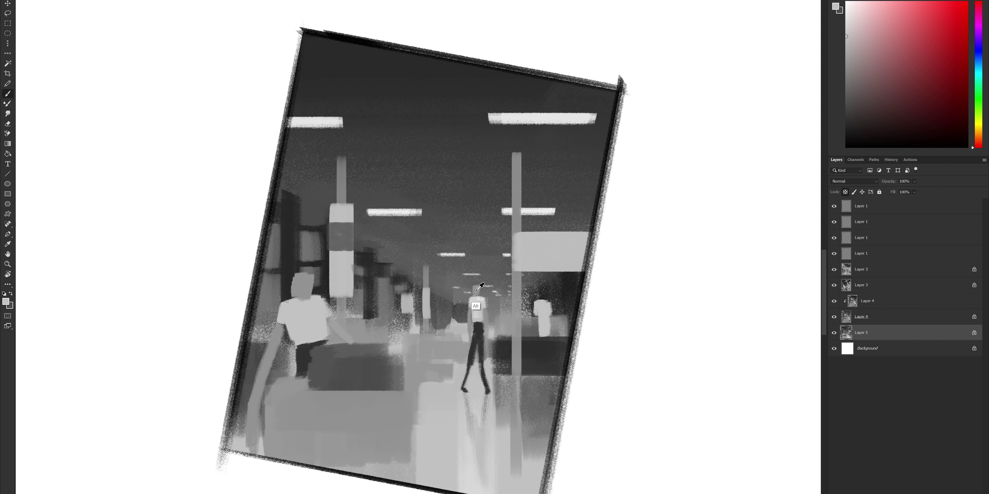
# Brighten the shoulders of the left foreground figure's shirt with a sampled light grey
pyautogui.scroll(-2, 508, 296)
pyautogui.keyDown('alt'); pyautogui.click(546, 313); pyautogui.keyUp('alt')
pyautogui.moveTo(415, 304); pyautogui.dragTo(406, 317)
pyautogui.moveTo(426, 306); pyautogui.dragTo(434, 312)
# Paint another figure with a white shirt and dark striding legs in the middle of the aisle, left of the walking figure
pyautogui.scroll(1, 496, 299)
pyautogui.keyDown('alt'); pyautogui.click(536, 268); pyautogui.keyUp('alt')
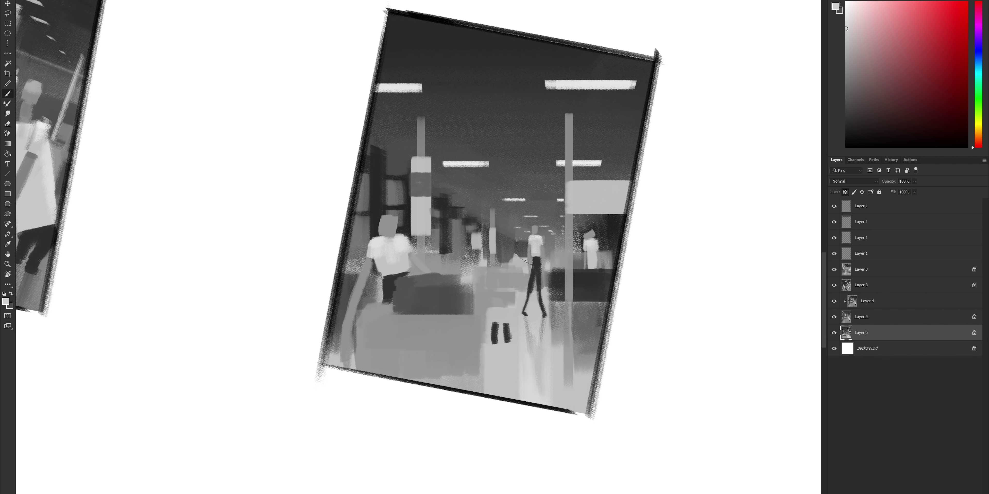
pyautogui.moveTo(499, 305); pyautogui.dragTo(499, 313)
pyautogui.keyDown('alt'); pyautogui.click(504, 255); pyautogui.keyUp('alt')
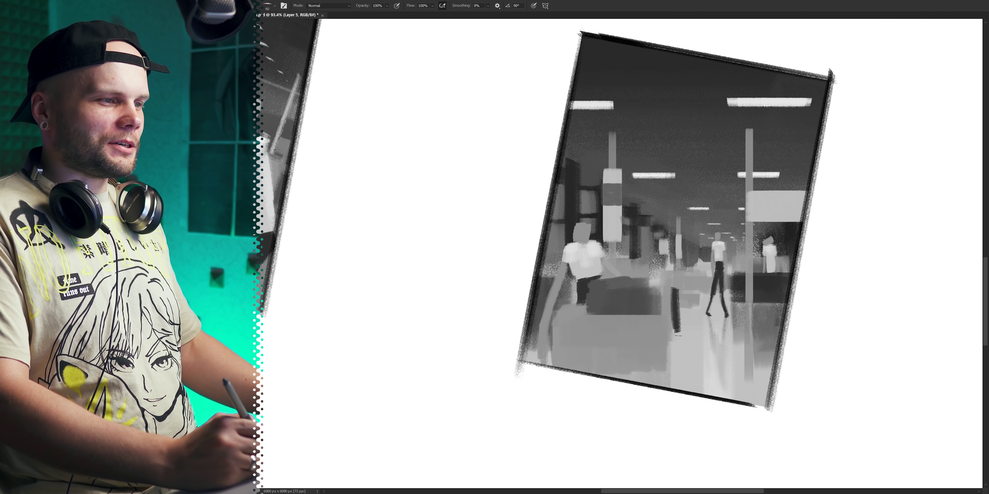
pyautogui.moveTo(678, 335)
pyautogui.mouseDown()
pyautogui.moveTo(677, 293)
pyautogui.moveTo(700, 338)
pyautogui.moveTo(691, 351)
pyautogui.mouseUp()
pyautogui.moveTo(680, 282)
pyautogui.mouseDown()
pyautogui.moveTo(685, 297)
pyautogui.moveTo(689, 288)
pyautogui.mouseUp()
pyautogui.press('[')
pyautogui.moveTo(697, 333); pyautogui.dragTo(673, 340)
pyautogui.moveTo(693, 294)
pyautogui.mouseDown()
pyautogui.moveTo(705, 325)
pyautogui.moveTo(736, 349)
pyautogui.mouseUp()
pyautogui.moveTo(676, 284); pyautogui.dragTo(668, 321)
# Enlarge the brush and add a broad floor stroke around the base of the right pole
pyautogui.press(']')
pyautogui.press(']')
pyautogui.press(']')
pyautogui.press(']')
pyautogui.press(']')
pyautogui.press(']')
pyautogui.moveTo(750, 337); pyautogui.dragTo(725, 351)
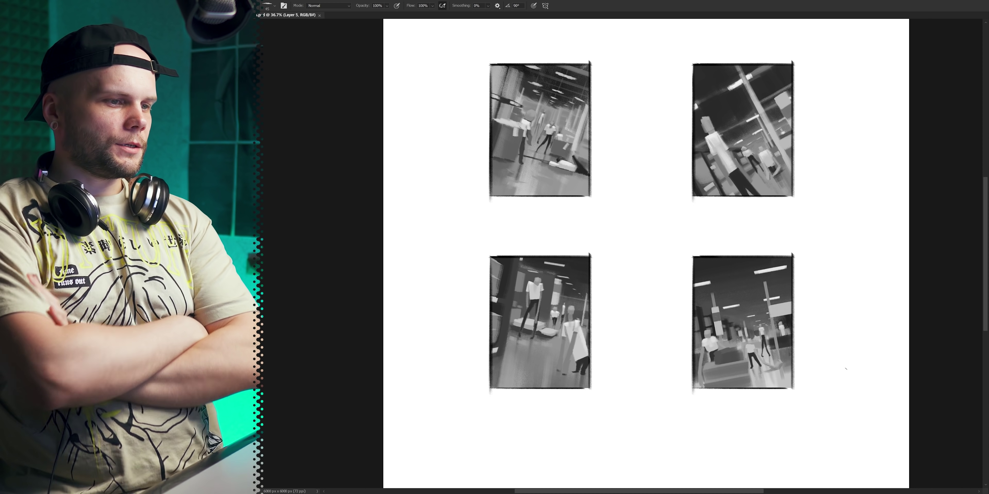
# Create a new layer and circle the third thumbnail freehand
pyautogui.hotkey('ctrl', 'shift', 'alt', 'n')
pyautogui.moveTo(575, 232)
pyautogui.mouseDown()
pyautogui.moveTo(424, 331)
pyautogui.moveTo(631, 267)
pyautogui.mouseUp()
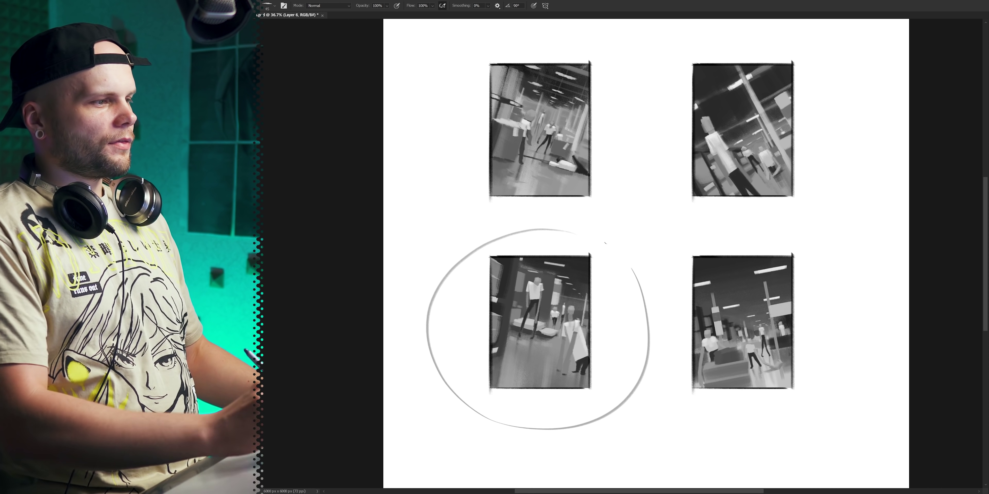
pyautogui.moveTo(571, 326)
pyautogui.mouseDown()
pyautogui.moveTo(594, 325)
pyautogui.moveTo(653, 288)
pyautogui.moveTo(681, 288)
pyautogui.mouseUp()
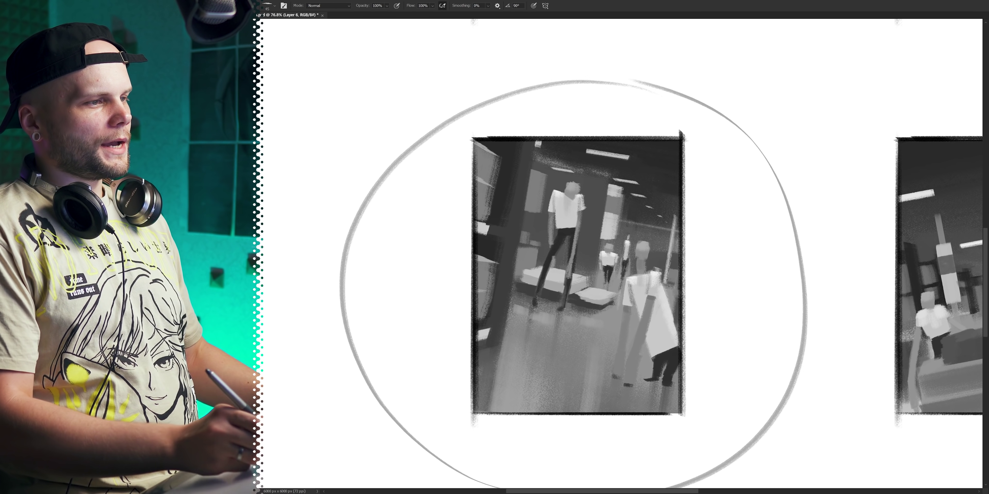
# Try annotation circles around the right foreground figure and the left part of the third thumbnail
pyautogui.moveTo(669, 234)
pyautogui.mouseDown()
pyautogui.moveTo(618, 421)
pyautogui.moveTo(676, 232)
pyautogui.mouseUp()
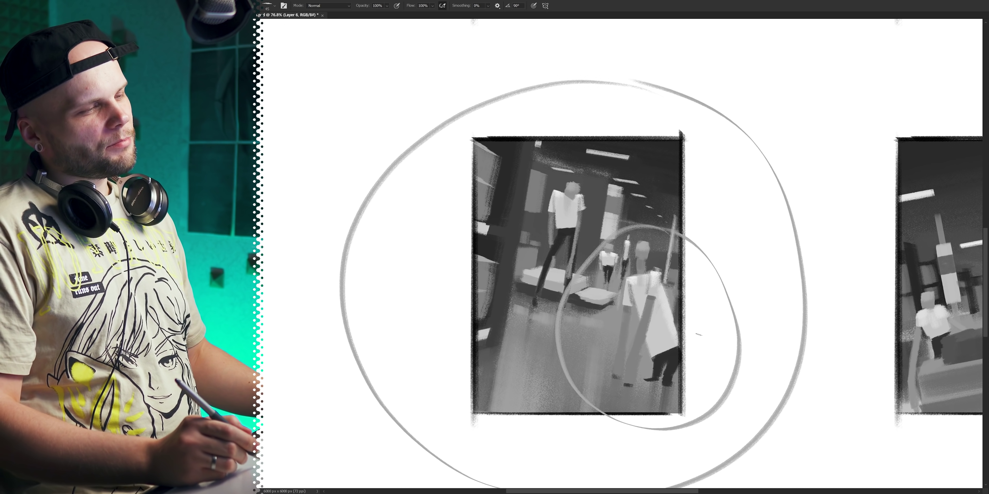
pyautogui.hotkey('ctrl', 'z')
pyautogui.moveTo(818, 412); pyautogui.dragTo(809, 412)
pyautogui.moveTo(649, 211)
pyautogui.mouseDown()
pyautogui.moveTo(599, 370)
pyautogui.moveTo(600, 217)
pyautogui.moveTo(591, 386)
pyautogui.mouseUp()
pyautogui.hotkey('ctrl', 'z')
pyautogui.moveTo(660, 193); pyautogui.dragTo(554, 385)
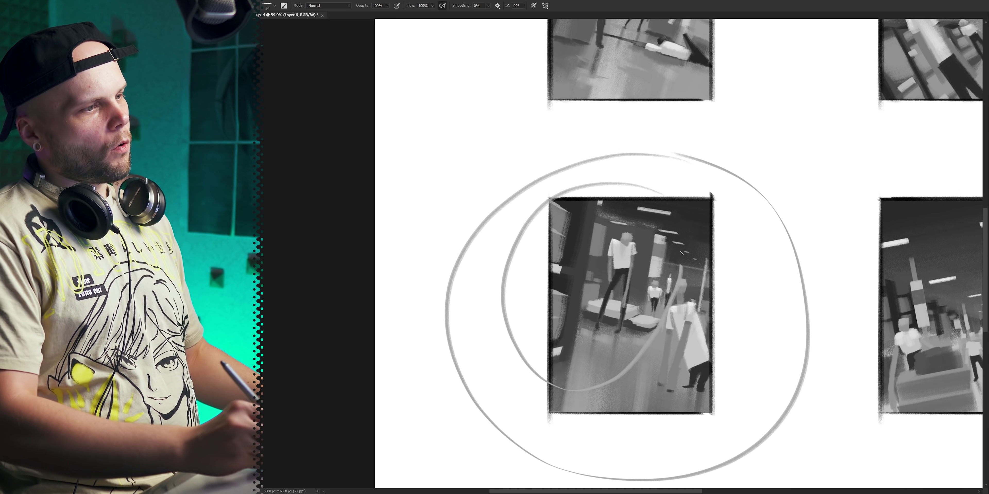
pyautogui.moveTo(680, 269); pyautogui.dragTo(532, 227)
pyautogui.hotkey('ctrl', 'z')
# Try annotation circles around the small background figures and the right foreground figure of the third thumbnail
pyautogui.moveTo(649, 265); pyautogui.dragTo(680, 269)
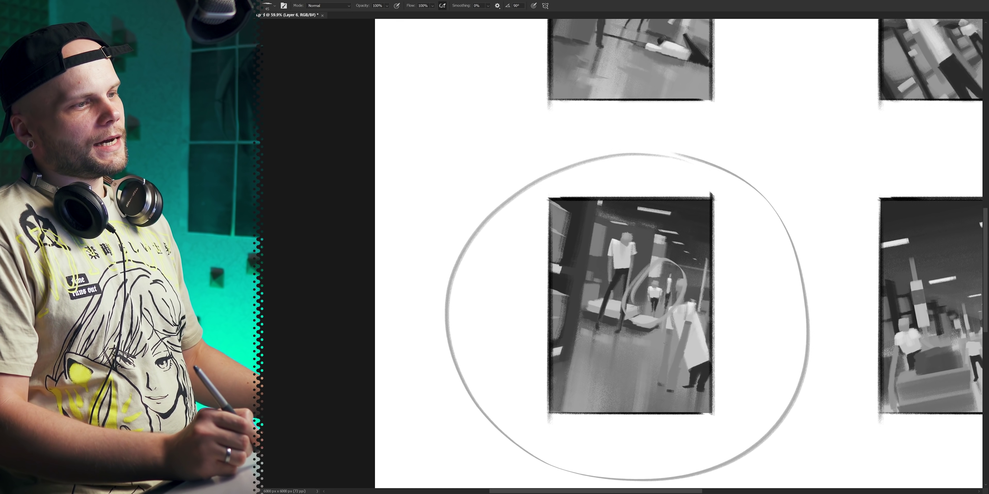
pyautogui.hotkey('ctrl', 'z')
pyautogui.moveTo(612, 199)
pyautogui.mouseDown()
pyautogui.moveTo(645, 360)
pyautogui.moveTo(535, 216)
pyautogui.mouseUp()
pyautogui.moveTo(702, 340)
pyautogui.mouseDown()
pyautogui.moveTo(692, 340)
pyautogui.moveTo(691, 323)
pyautogui.mouseUp()
pyautogui.hotkey('ctrl', 'z')
pyautogui.moveTo(687, 255)
pyautogui.mouseDown()
pyautogui.moveTo(680, 461)
pyautogui.moveTo(652, 236)
pyautogui.mouseUp()
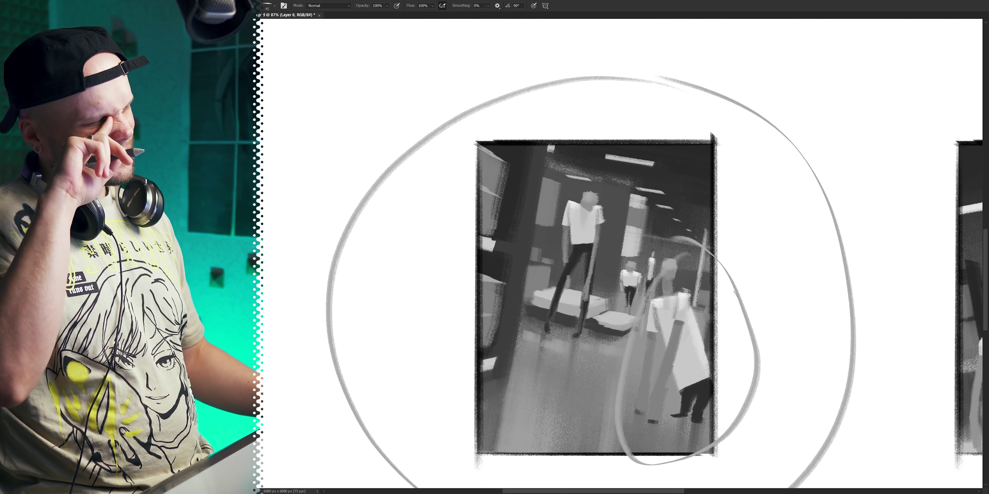
pyautogui.hotkey('ctrl', 'z')
# Rework the third thumbnail's right foreground figure with a hanging arm and dark bent legs, and save the document
pyautogui.scroll(-4, 746, 321)
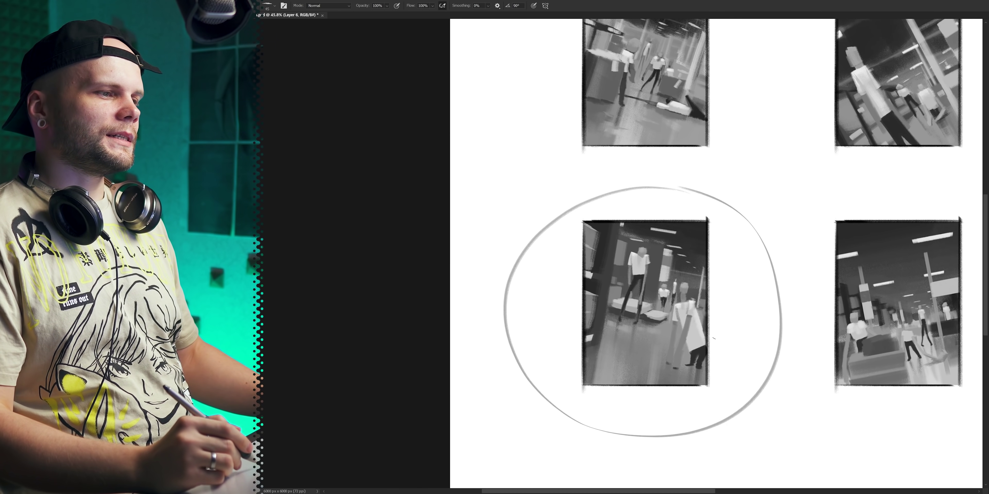
pyautogui.scroll(4, 718, 348)
pyautogui.scroll(-2, 718, 349)
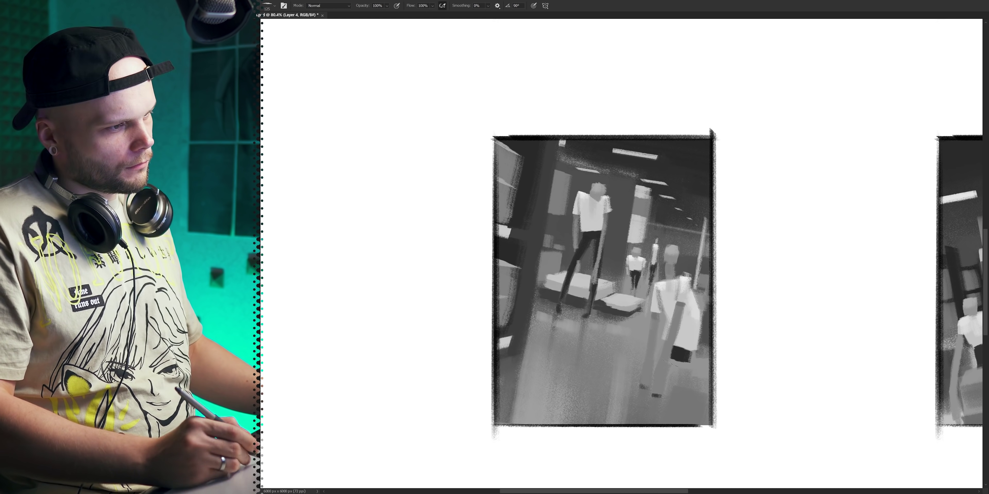
pyautogui.moveTo(705, 305); pyautogui.dragTo(700, 352)
pyautogui.moveTo(683, 356)
pyautogui.mouseDown()
pyautogui.moveTo(670, 393)
pyautogui.moveTo(653, 380)
pyautogui.mouseUp()
pyautogui.moveTo(614, 388); pyautogui.dragTo(629, 388)
pyautogui.moveTo(589, 299); pyautogui.dragTo(624, 299)
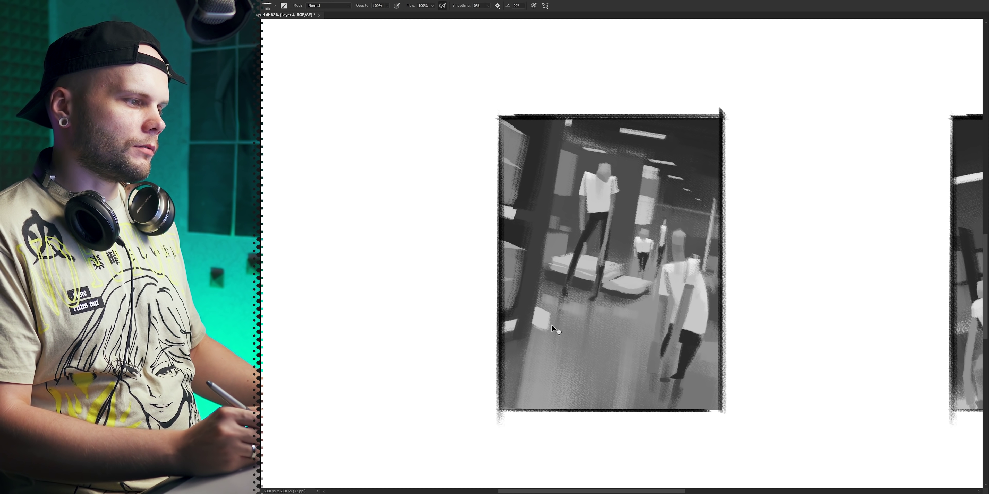
pyautogui.hotkey('ctrl', 's')
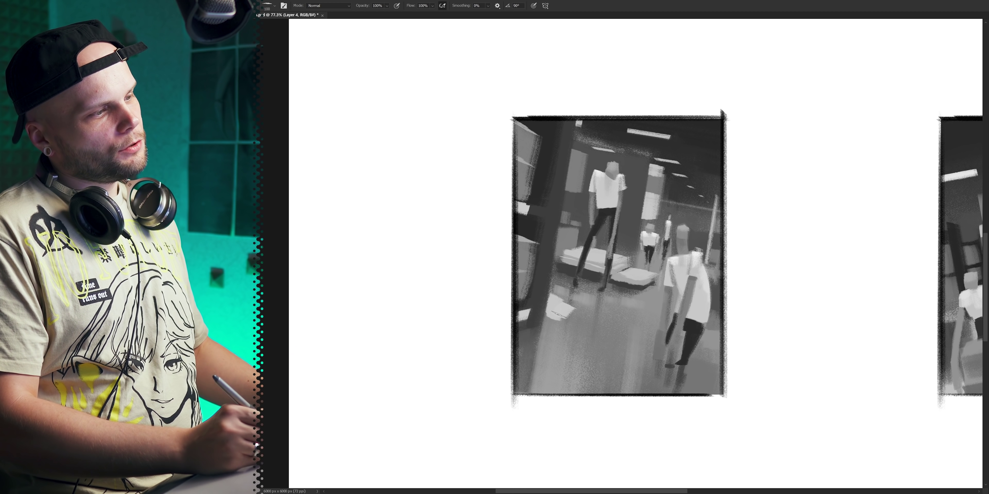
# Try a sweeping light arc around the open floor in the lower half of the third thumbnail
pyautogui.moveTo(608, 292)
pyautogui.mouseDown()
pyautogui.moveTo(511, 363)
pyautogui.moveTo(537, 313)
pyautogui.mouseUp()
pyautogui.hotkey('ctrl', 'z')
pyautogui.moveTo(626, 293)
pyautogui.mouseDown()
pyautogui.moveTo(488, 381)
pyautogui.moveTo(633, 292)
pyautogui.mouseUp()
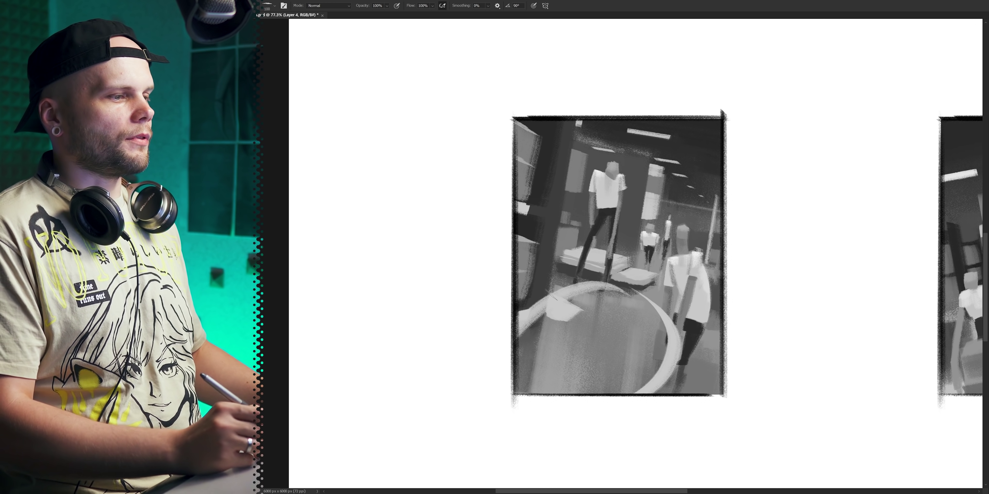
pyautogui.hotkey('ctrl', 'z')
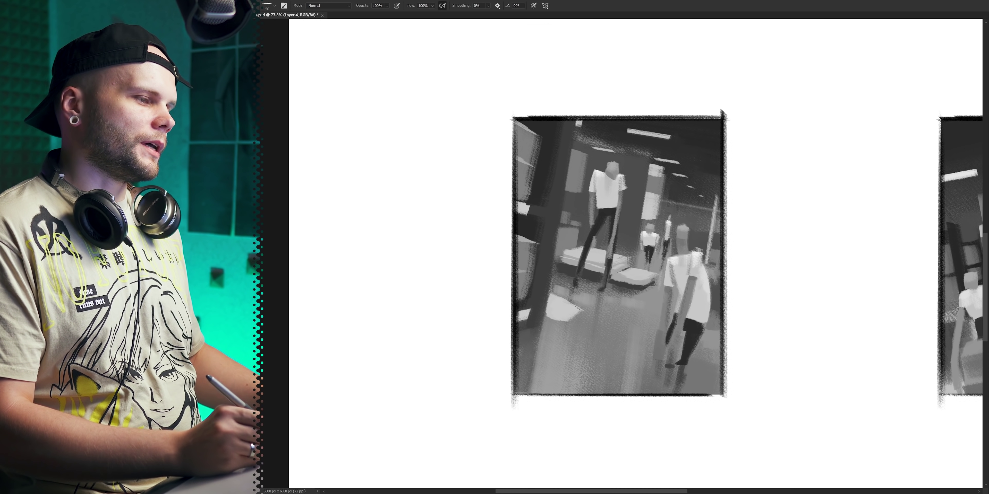
# Paint a fallen body on the third thumbnail's left floor with a grey head, an outstretched arm and hand, and subtle floor shading below
pyautogui.moveTo(576, 315); pyautogui.dragTo(586, 325)
pyautogui.press('[')
pyautogui.press('[')
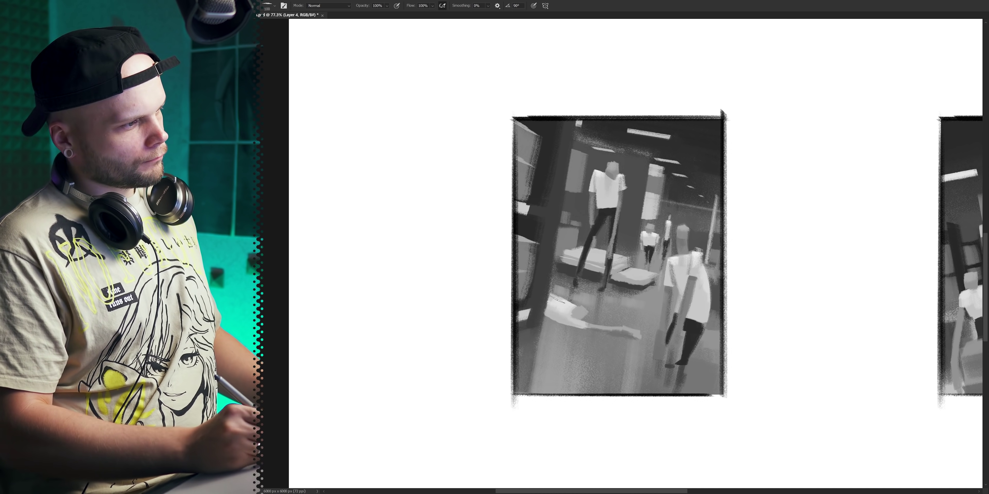
pyautogui.moveTo(660, 344)
pyautogui.mouseDown()
pyautogui.moveTo(674, 344)
pyautogui.moveTo(645, 339)
pyautogui.mouseUp()
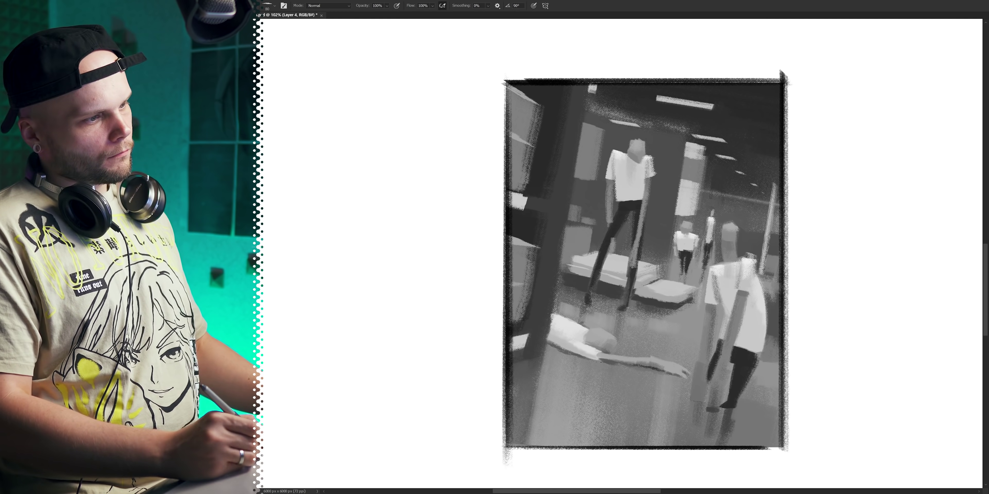
pyautogui.moveTo(595, 360); pyautogui.dragTo(578, 365)
pyautogui.moveTo(671, 391); pyautogui.dragTo(671, 426)
pyautogui.moveTo(630, 392)
pyautogui.mouseDown()
pyautogui.moveTo(637, 403)
pyautogui.moveTo(618, 400)
pyautogui.mouseUp()
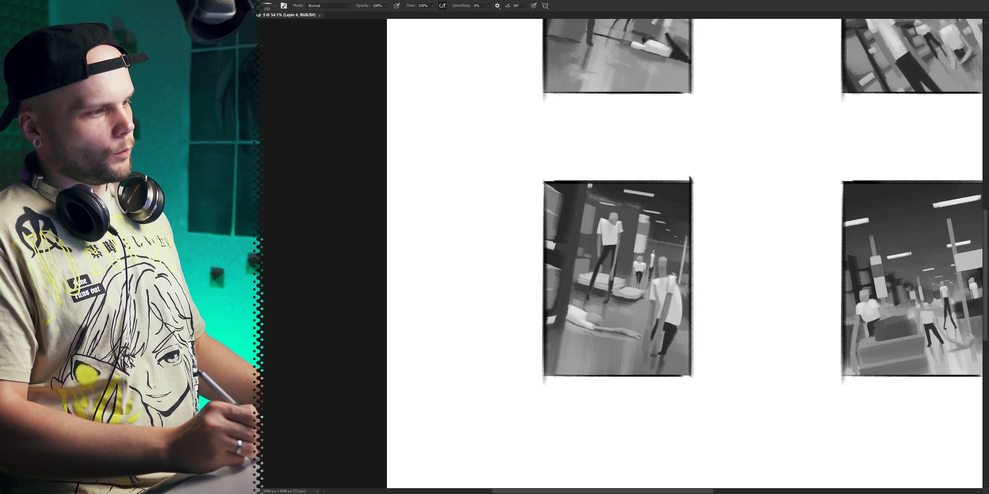
pyautogui.moveTo(595, 327)
pyautogui.mouseDown()
pyautogui.moveTo(613, 386)
pyautogui.moveTo(586, 390)
pyautogui.mouseUp()
pyautogui.hotkey('ctrl', 'z')
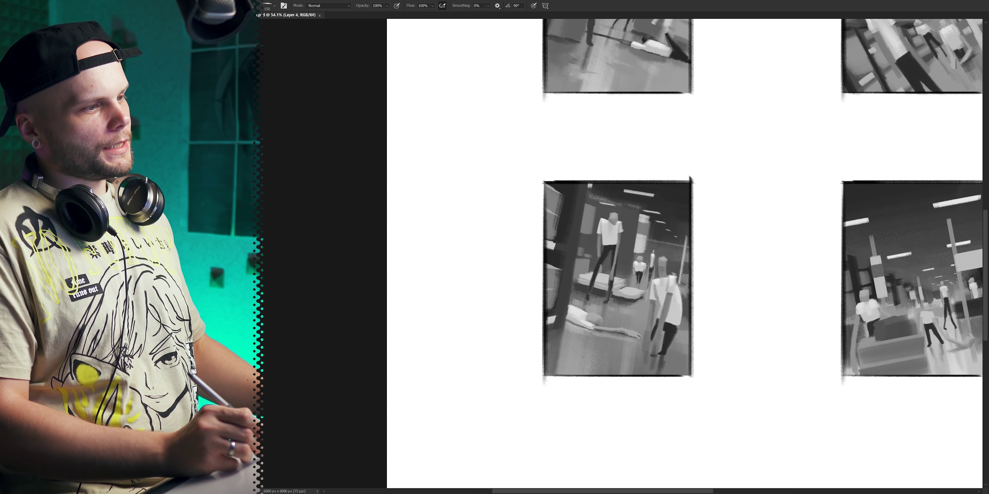
pyautogui.moveTo(617, 325); pyautogui.dragTo(640, 325)
pyautogui.moveTo(580, 294); pyautogui.dragTo(662, 329)
pyautogui.scroll(-1, 604, 349)
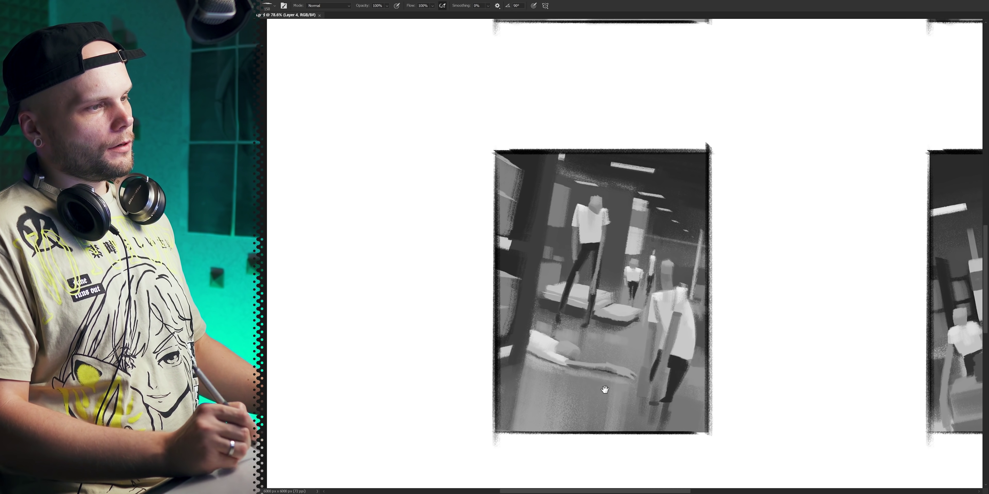
pyautogui.scroll(-2, 748, 330)
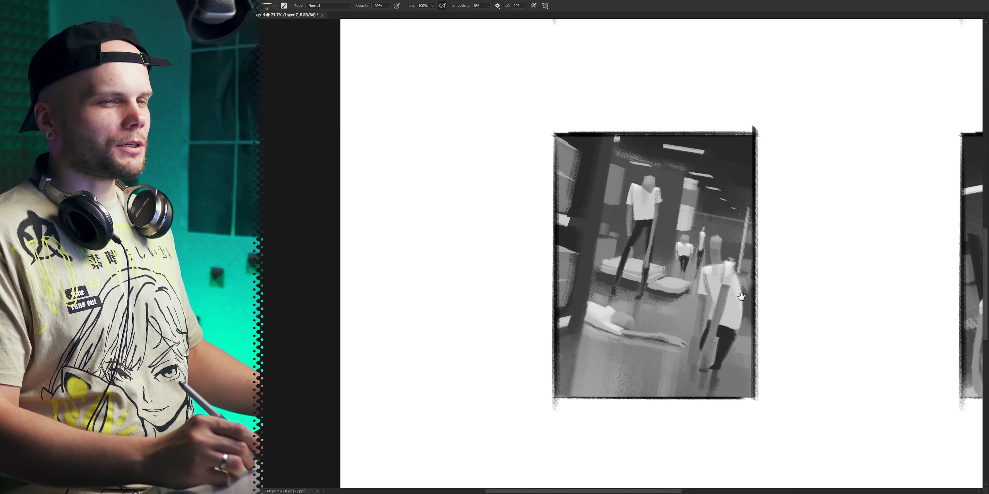
# Set Layer 7's blending mode to Color and tint the right foreground figure's shirt yellow, with an enlarged brush
pyautogui.moveTo(823, 248); pyautogui.dragTo(796, 257)
pyautogui.click(985, 192)
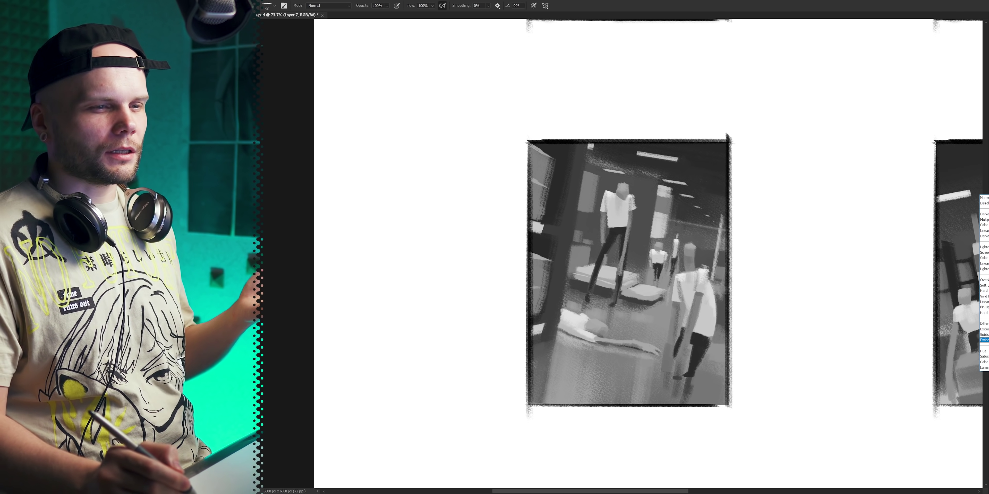
pyautogui.click(985, 362)
pyautogui.moveTo(691, 283); pyautogui.dragTo(689, 313)
pyautogui.press(']')
pyautogui.press(']')
pyautogui.press(']')
pyautogui.press(']')
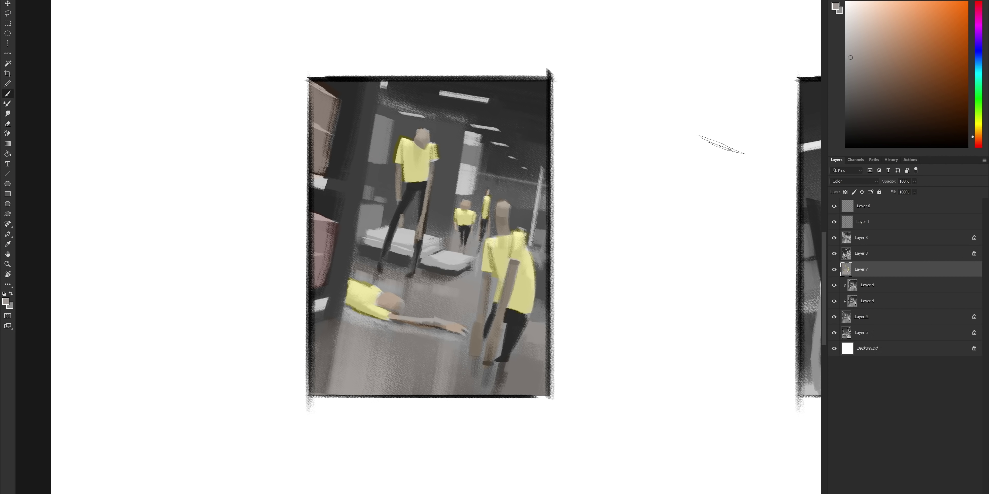
# Tint the background pillar's sign with yellow and red accents and colour the platforms mint green and light blue
pyautogui.keyDown('alt'); pyautogui.click(420, 166); pyautogui.keyUp('alt')
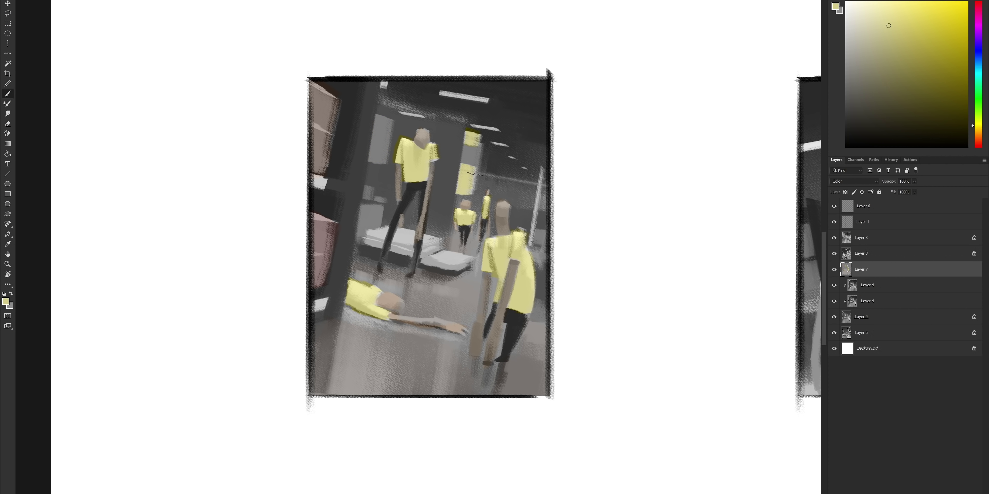
pyautogui.click(879, 77)
pyautogui.moveTo(464, 151); pyautogui.dragTo(477, 154)
pyautogui.keyDown('alt'); pyautogui.click(579, 227); pyautogui.keyUp('alt')
pyautogui.click(978, 74)
pyautogui.moveTo(429, 258); pyautogui.dragTo(468, 262)
pyautogui.click(977, 39)
pyautogui.moveTo(406, 230); pyautogui.dragTo(403, 251)
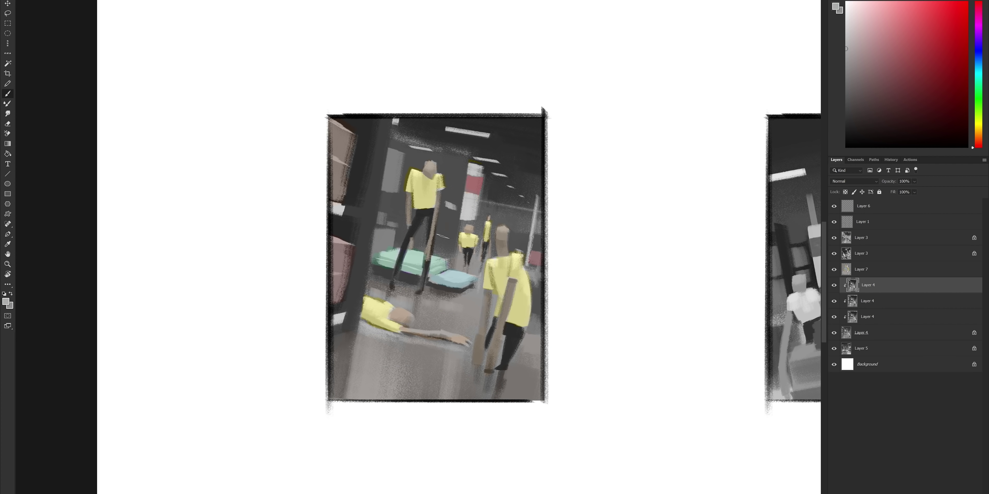
# Paint light grey and white shelf and product details into the third thumbnail's background around the pillar and standing figure
pyautogui.moveTo(461, 163); pyautogui.dragTo(447, 255)
pyautogui.keyDown('alt'); pyautogui.click(442, 209); pyautogui.keyUp('alt')
pyautogui.moveTo(453, 189); pyautogui.dragTo(463, 191)
pyautogui.moveTo(447, 221); pyautogui.dragTo(458, 222)
pyautogui.moveTo(440, 257); pyautogui.dragTo(453, 260)
pyautogui.keyDown('alt'); pyautogui.click(445, 227); pyautogui.keyUp('alt')
pyautogui.moveTo(391, 155); pyautogui.dragTo(406, 159)
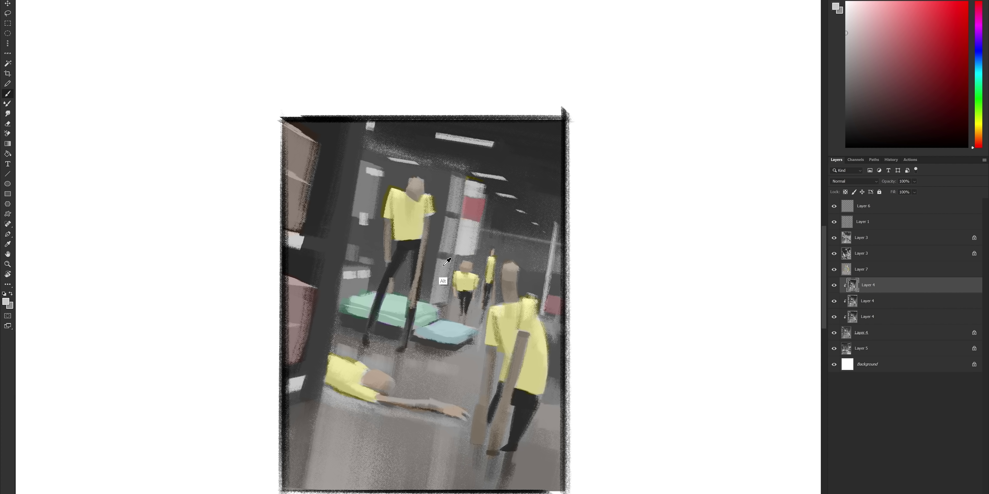
pyautogui.keyDown('alt'); pyautogui.click(443, 281); pyautogui.keyUp('alt')
pyautogui.moveTo(366, 232); pyautogui.dragTo(378, 252)
pyautogui.moveTo(434, 298); pyautogui.dragTo(449, 305)
pyautogui.moveTo(450, 329); pyautogui.dragTo(466, 334)
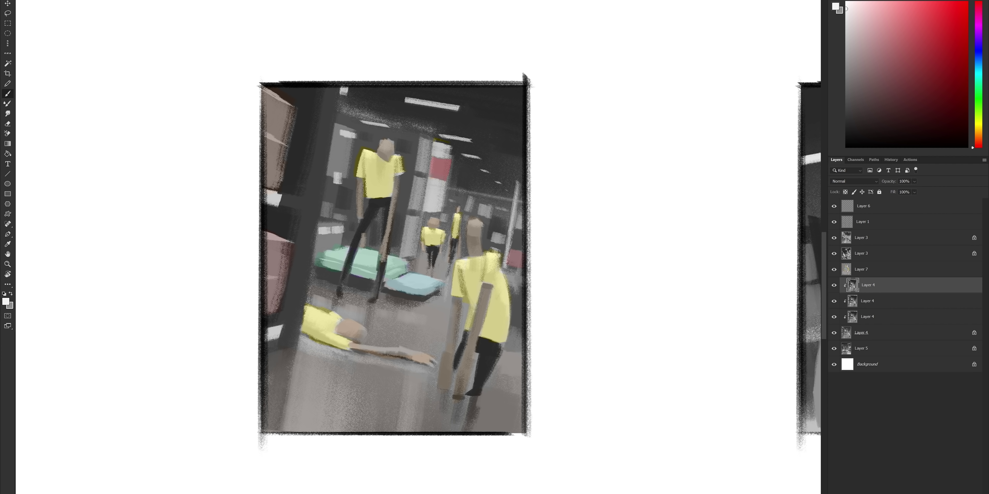
# Repaint the third thumbnail's ceiling lights in brighter white, from the large front strip to the small receding ones
pyautogui.moveTo(440, 137); pyautogui.dragTo(470, 141)
pyautogui.moveTo(407, 101); pyautogui.dragTo(457, 110)
pyautogui.moveTo(360, 122); pyautogui.dragTo(387, 126)
pyautogui.moveTo(340, 89); pyautogui.dragTo(347, 92)
pyautogui.moveTo(464, 156); pyautogui.dragTo(480, 157)
pyautogui.moveTo(481, 170); pyautogui.dragTo(490, 172)
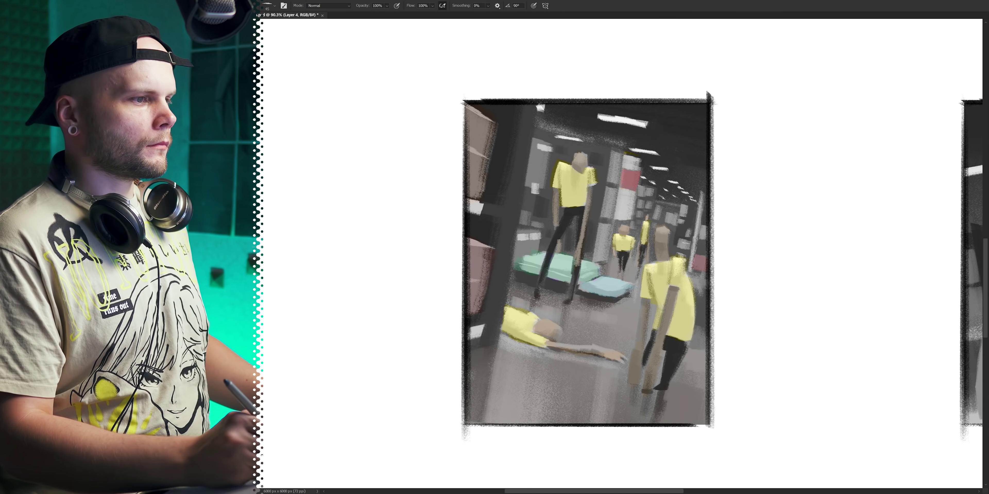
# Lighten the heads of the standing, fallen and right foreground figures and highlight their arms with a smaller brush
pyautogui.scroll(2, 677, 183)
pyautogui.scroll(2, 677, 182)
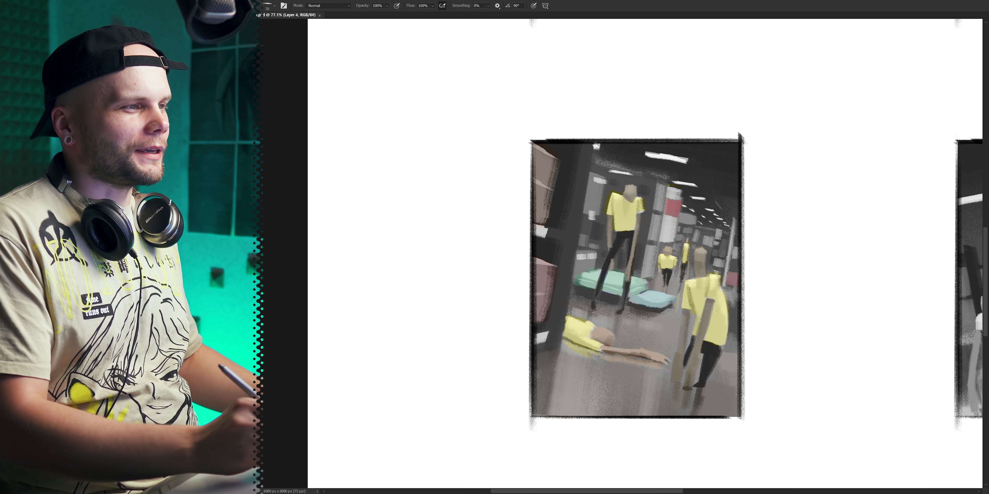
pyautogui.press('[')
pyautogui.moveTo(634, 187); pyautogui.dragTo(627, 194)
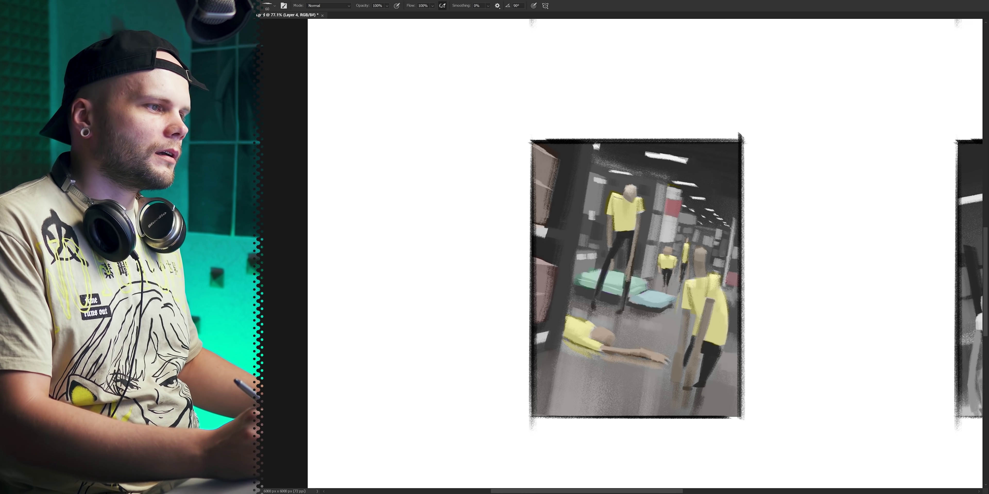
pyautogui.moveTo(597, 331); pyautogui.dragTo(611, 333)
pyautogui.moveTo(603, 348); pyautogui.dragTo(663, 360)
pyautogui.moveTo(706, 256); pyautogui.dragTo(698, 265)
pyautogui.moveTo(707, 309); pyautogui.dragTo(692, 374)
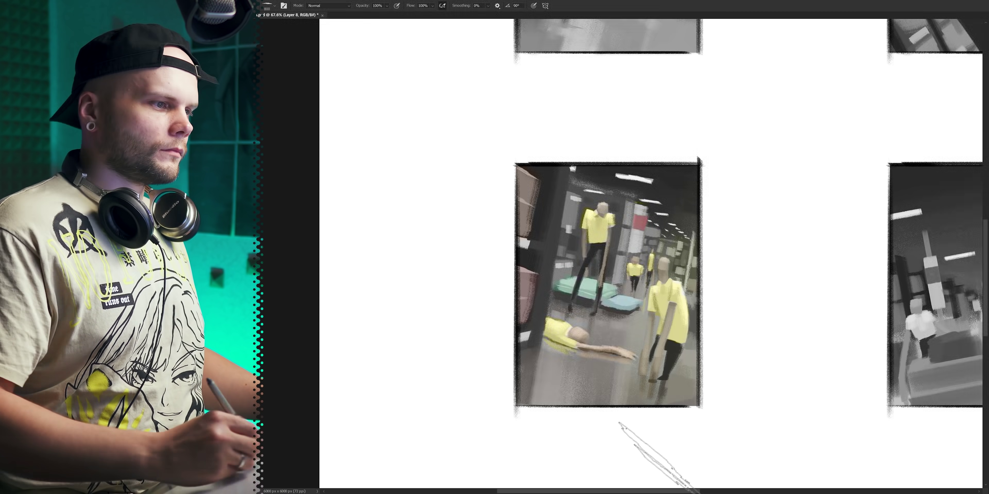
# Tint the third thumbnail with an olive-green colour cast using a large brush
pyautogui.moveTo(614, 430); pyautogui.dragTo(576, 207)
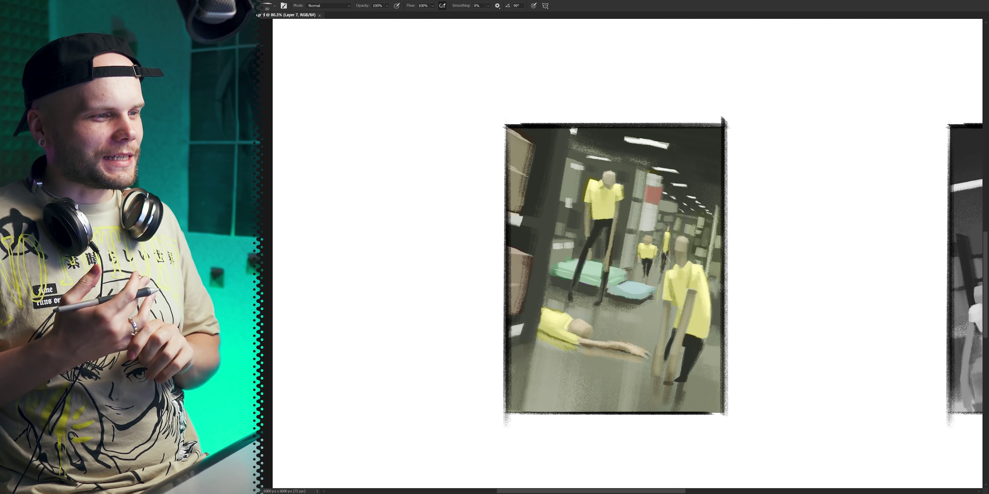
pyautogui.scroll(-4, 690, 380)
pyautogui.scroll(2, 752, 290)
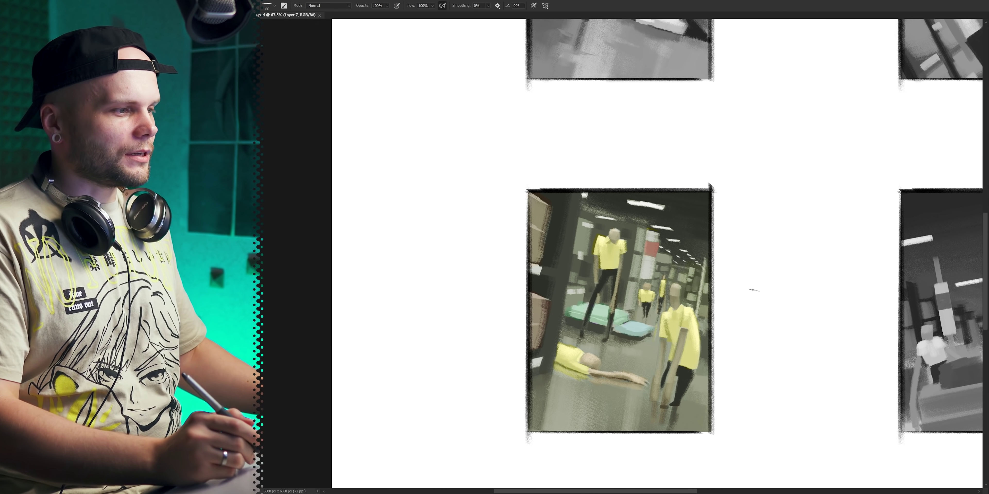
pyautogui.scroll(-3, 754, 290)
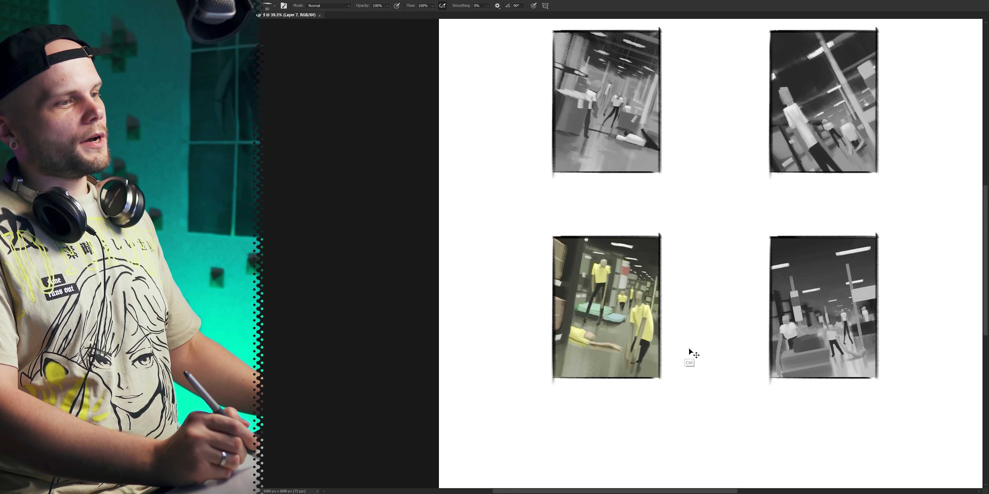
# Flip the canvas horizontally and check the coloured third thumbnail's composition alongside the greyscale ones
pyautogui.scroll(-4, 644, 341)
pyautogui.moveTo(644, 341); pyautogui.dragTo(655, 302)
pyautogui.scroll(3, 655, 302)
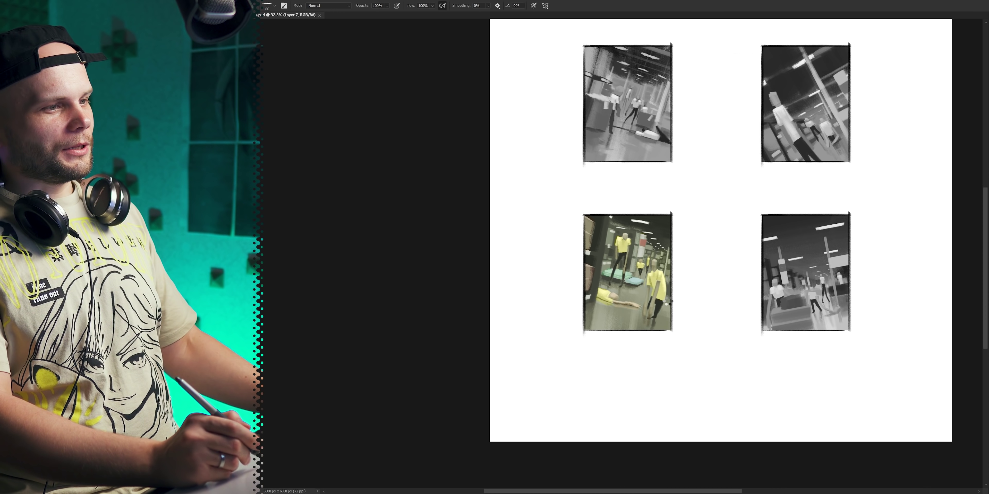
pyautogui.press('F4')
pyautogui.moveTo(700, 335); pyautogui.dragTo(677, 349)
pyautogui.scroll(2, 694, 355)
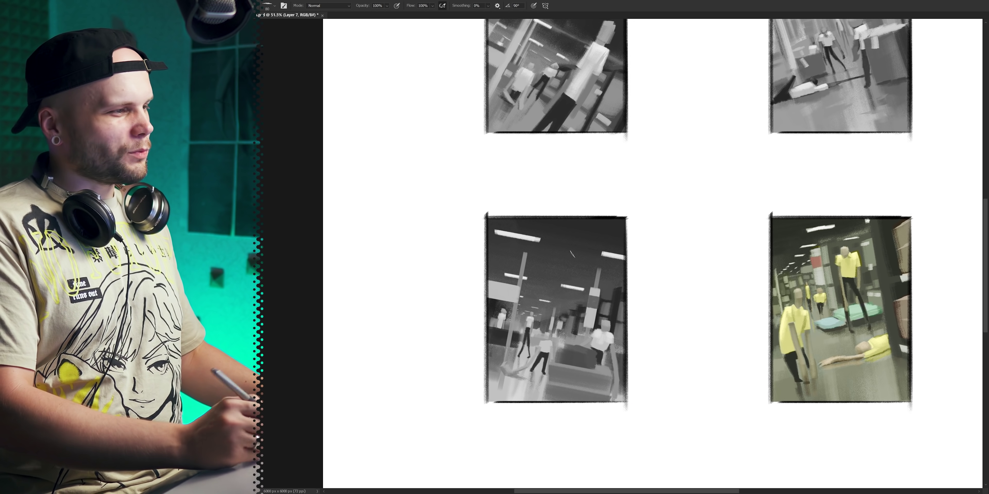
pyautogui.moveTo(578, 379); pyautogui.dragTo(589, 371)
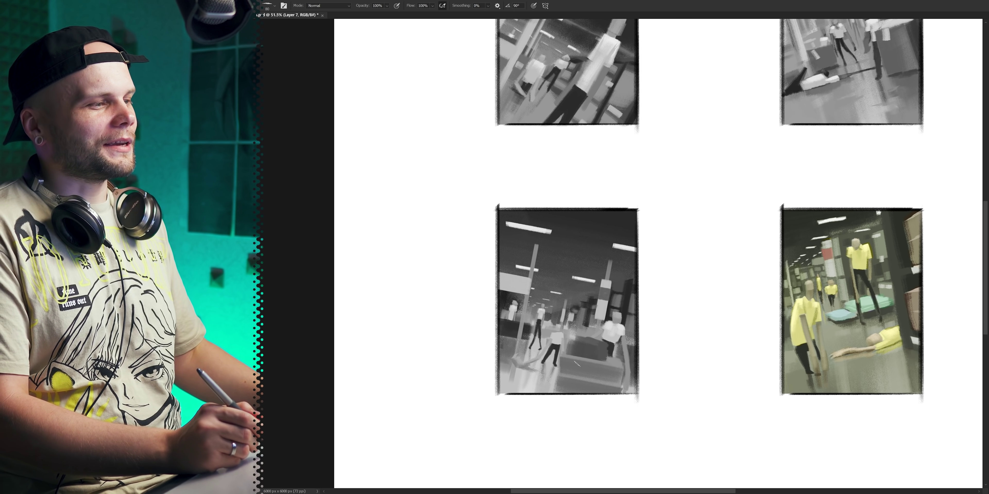
pyautogui.press(']')
pyautogui.press(']')
pyautogui.press(']')
pyautogui.press(']')
pyautogui.press(']')
pyautogui.press(']')
pyautogui.press(']')
pyautogui.press(']')
pyautogui.press(']')
pyautogui.press(']')
pyautogui.press(']')
pyautogui.press(']')
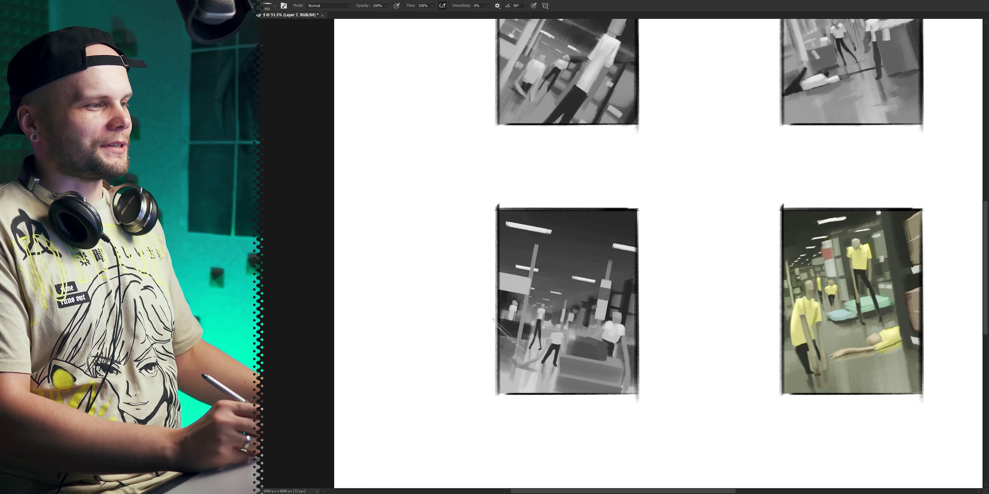
pyautogui.moveTo(622, 274); pyautogui.dragTo(580, 338)
pyautogui.scroll(-3, 578, 343)
pyautogui.press('[')
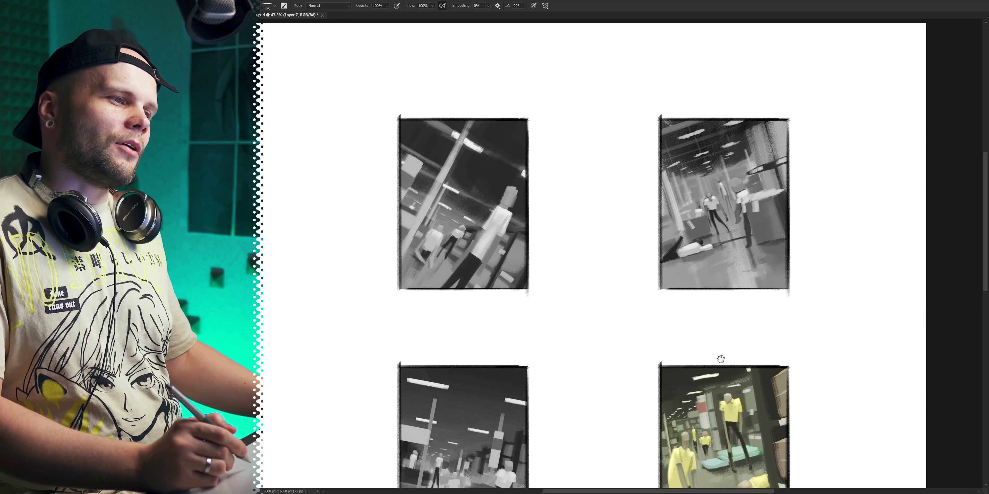
# Return the canvas to its unflipped orientation and examine the second thumbnail's tilted composition against the other thumbnails
pyautogui.hscroll(1, 747, 329)
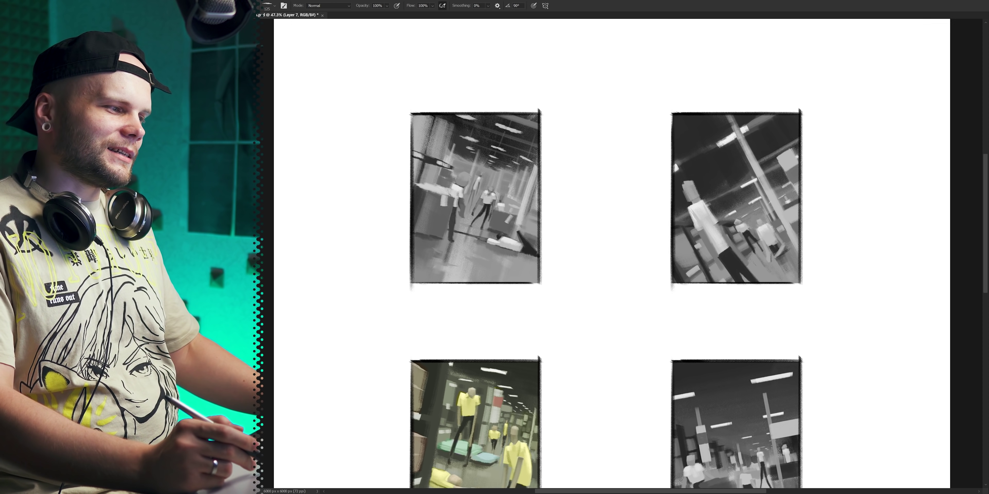
pyautogui.scroll(-2, 753, 262)
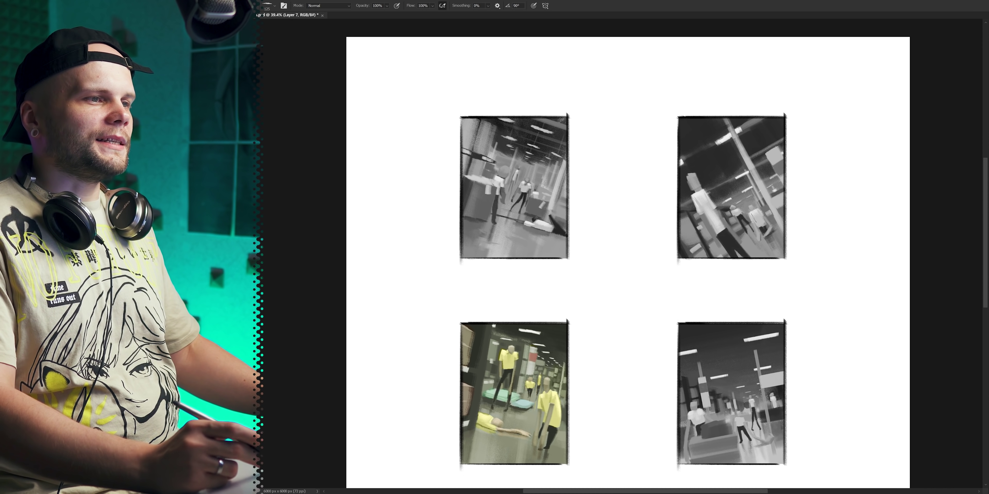
pyautogui.scroll(3, 730, 177)
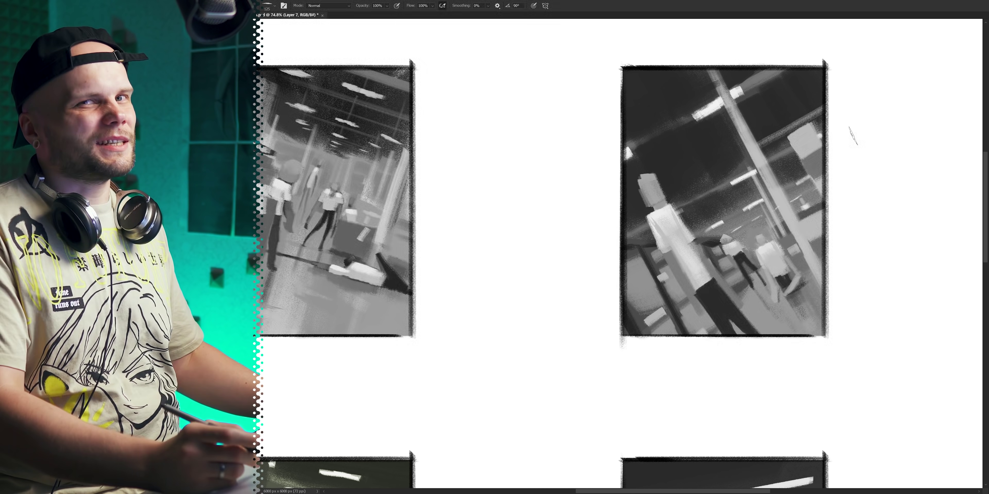
pyautogui.press('h')
pyautogui.click(699, 215)
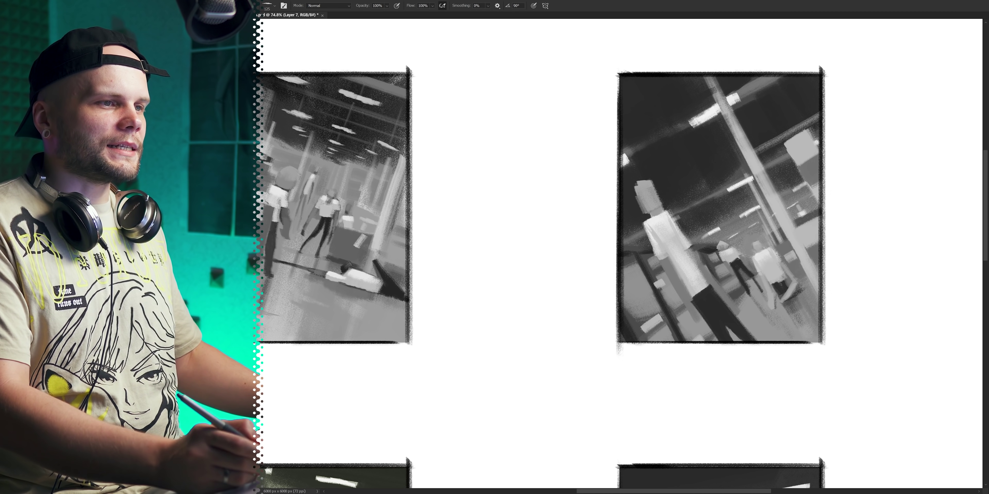
pyautogui.press('v')
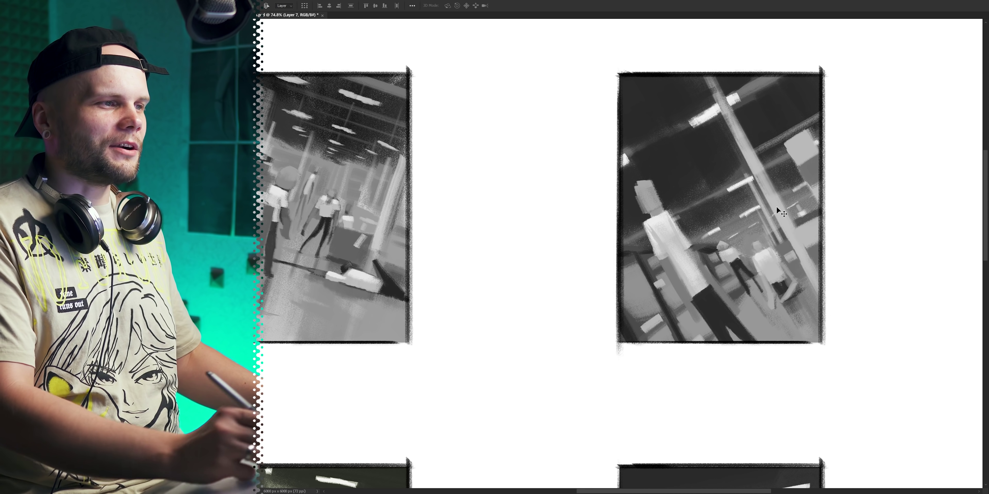
pyautogui.press('l')
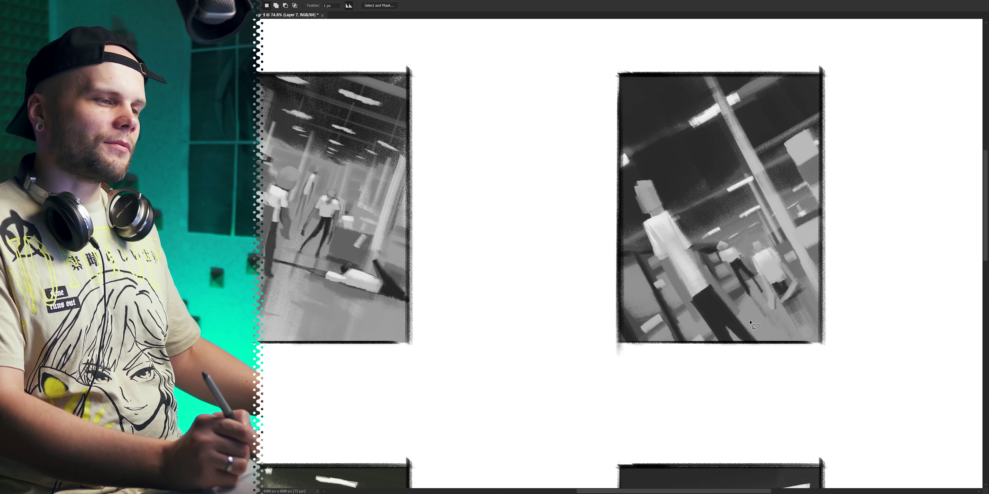
pyautogui.scroll(-4, 752, 325)
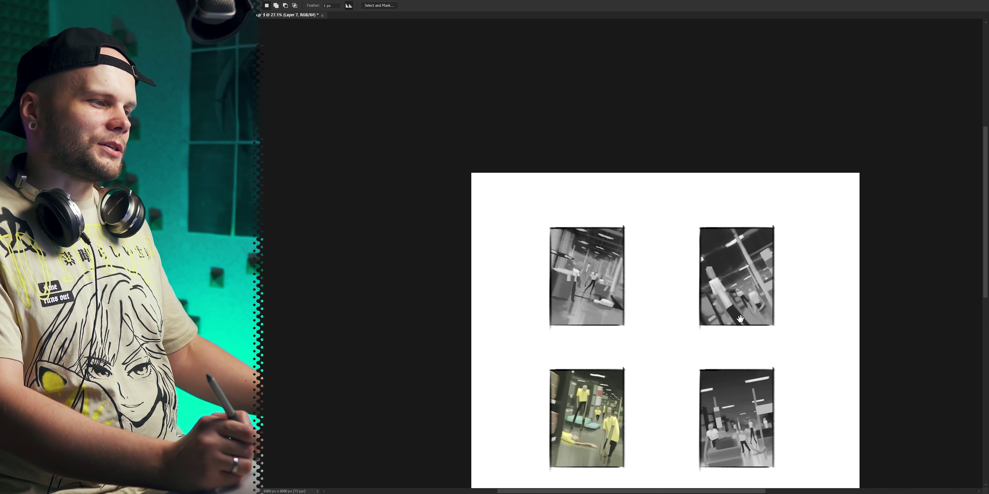
pyautogui.moveTo(740, 320); pyautogui.dragTo(752, 303)
pyautogui.scroll(4, 767, 282)
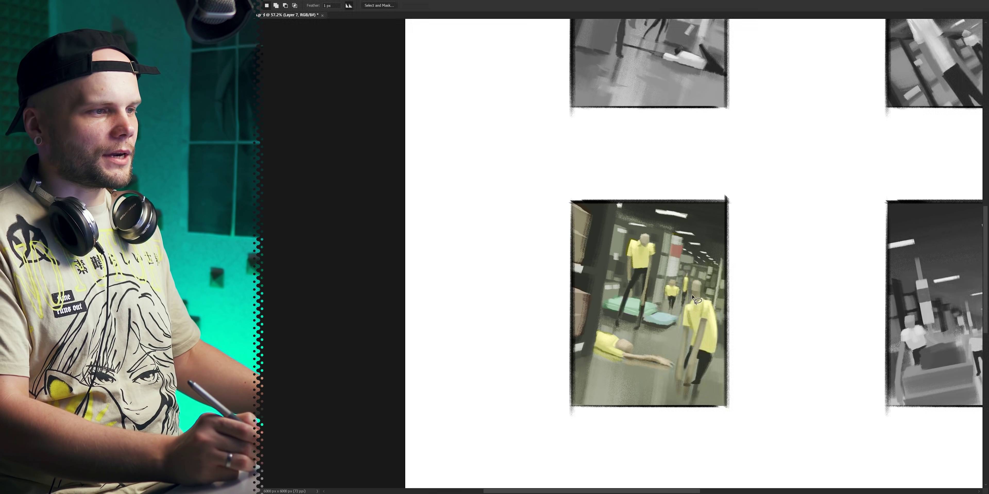
# Compare the first thumbnail's figures and fallen body with the coloured third thumbnail's composition
pyautogui.moveTo(644, 329); pyautogui.dragTo(630, 354)
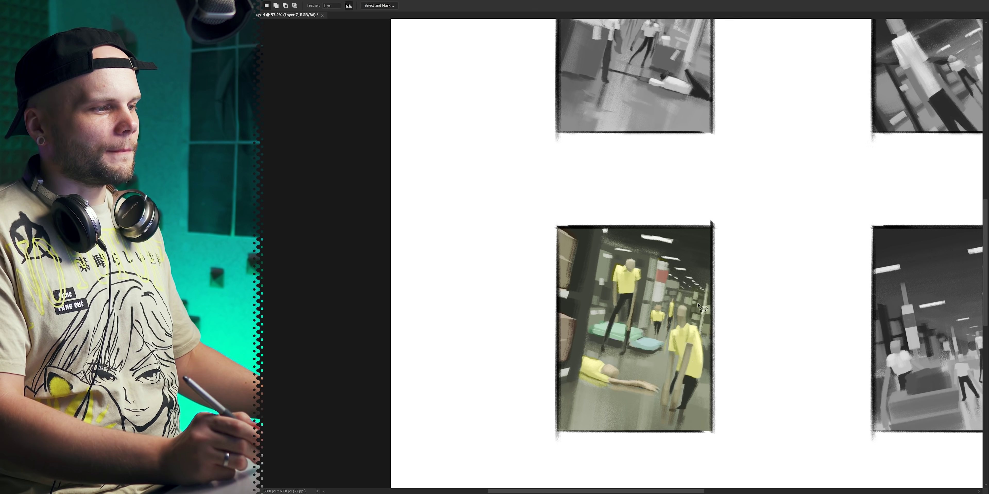
pyautogui.moveTo(677, 91); pyautogui.dragTo(644, 304)
pyautogui.moveTo(594, 270); pyautogui.dragTo(606, 274)
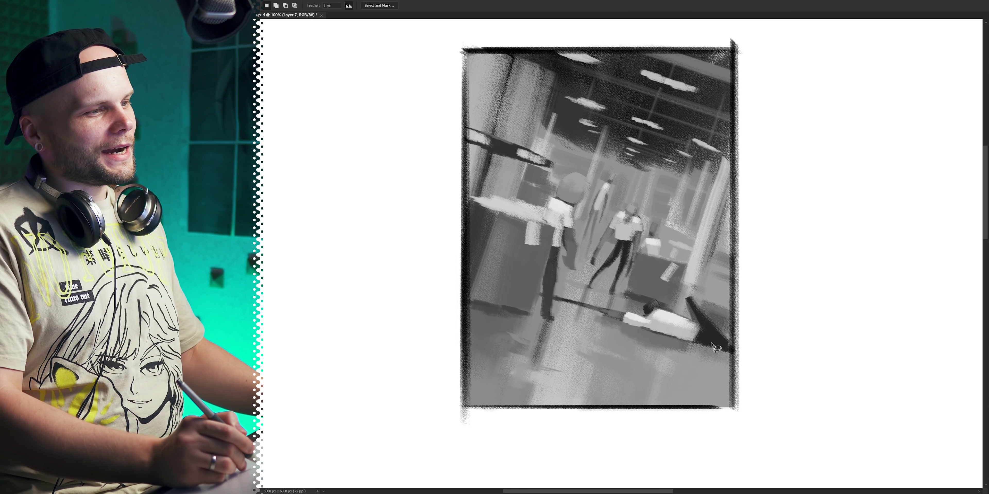
pyautogui.moveTo(709, 357); pyautogui.dragTo(696, 374)
pyautogui.moveTo(700, 412); pyautogui.dragTo(686, 274)
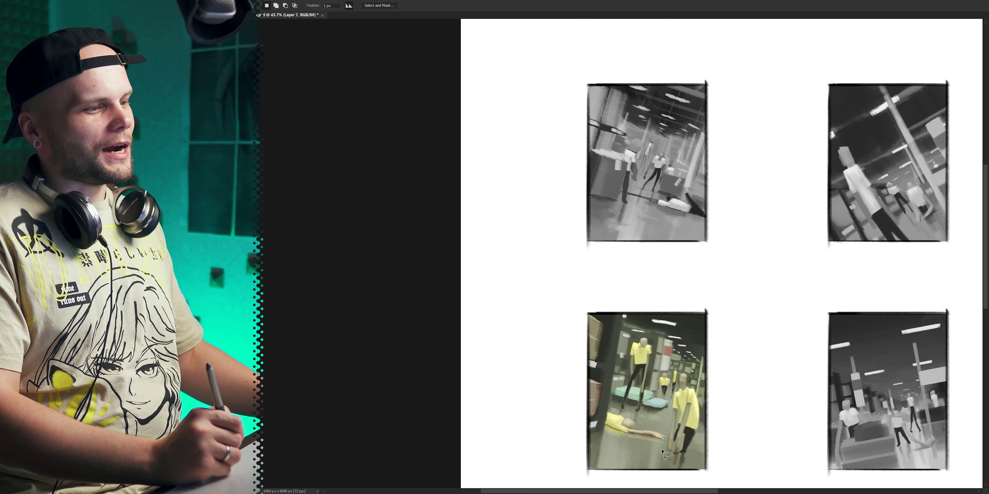
pyautogui.moveTo(641, 421); pyautogui.dragTo(650, 421)
pyautogui.moveTo(645, 179); pyautogui.dragTo(652, 341)
pyautogui.moveTo(652, 341); pyautogui.dragTo(671, 341)
pyautogui.moveTo(671, 341); pyautogui.dragTo(655, 417)
pyautogui.moveTo(664, 383); pyautogui.dragTo(655, 383)
pyautogui.moveTo(667, 426); pyautogui.dragTo(662, 263)
pyautogui.moveTo(671, 322); pyautogui.dragTo(664, 323)
pyautogui.moveTo(671, 406)
pyautogui.mouseDown()
pyautogui.moveTo(675, 336)
pyautogui.moveTo(658, 390)
pyautogui.mouseUp()
# Try a lasso selection around the standing figure on the third thumbnail's platform and clear it
pyautogui.scroll(2, 674, 336)
pyautogui.scroll(3, 625, 341)
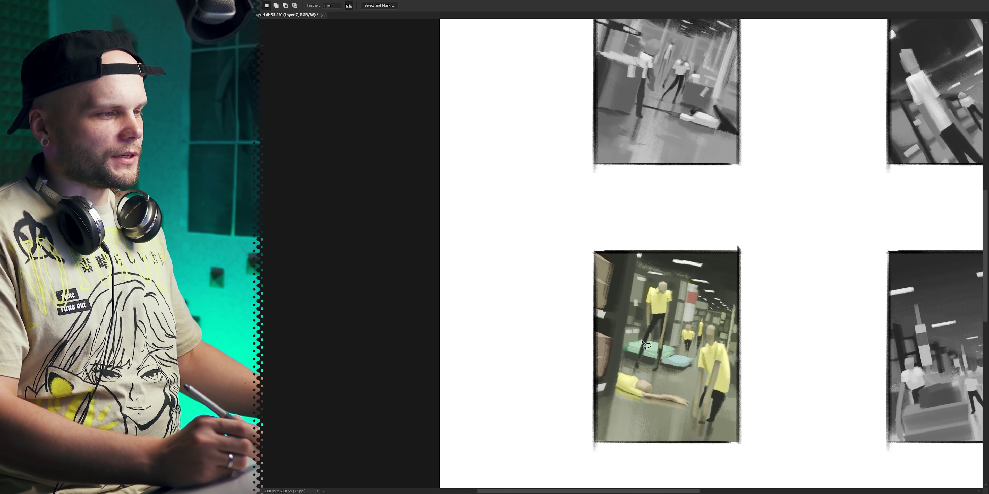
pyautogui.moveTo(668, 266)
pyautogui.mouseDown()
pyautogui.moveTo(629, 294)
pyautogui.moveTo(625, 431)
pyautogui.moveTo(684, 370)
pyautogui.moveTo(665, 267)
pyautogui.mouseUp()
pyautogui.hotkey('ctrl', 'd')
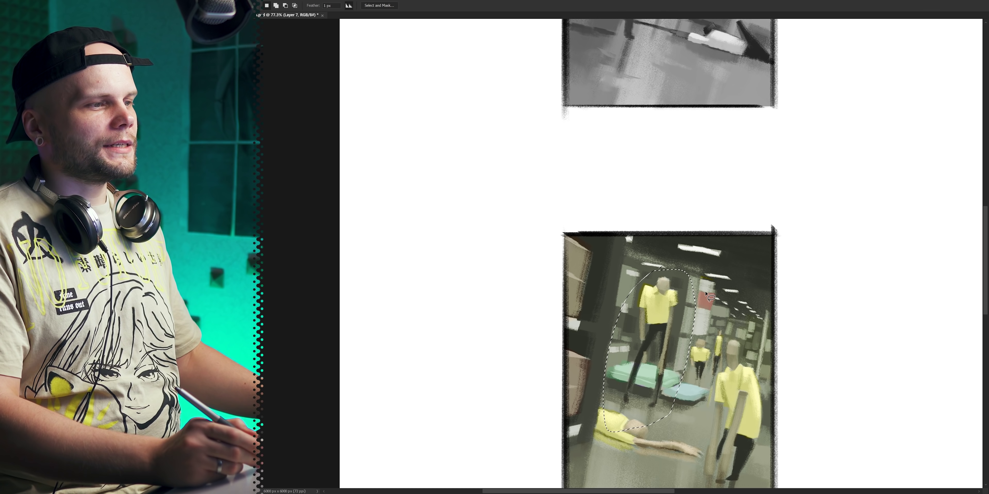
pyautogui.scroll(4, 629, 278)
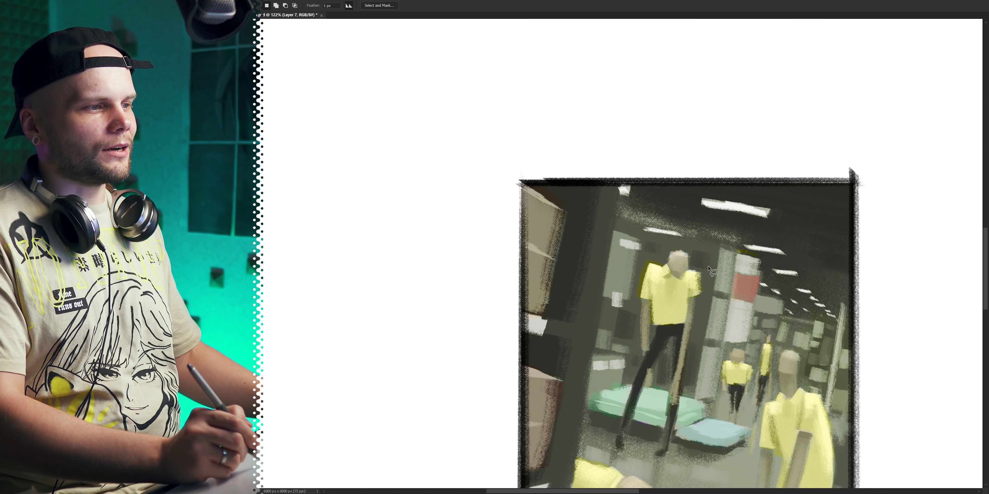
# Examine the coloured third thumbnail both close up and alongside the three greyscale thumbnails
pyautogui.scroll(-5, 669, 361)
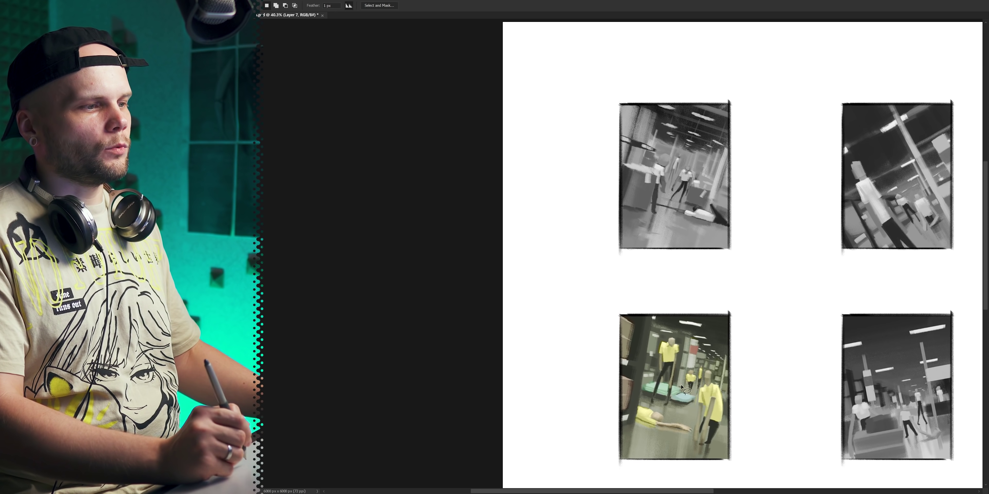
pyautogui.moveTo(687, 372); pyautogui.dragTo(674, 308)
pyautogui.scroll(3, 649, 337)
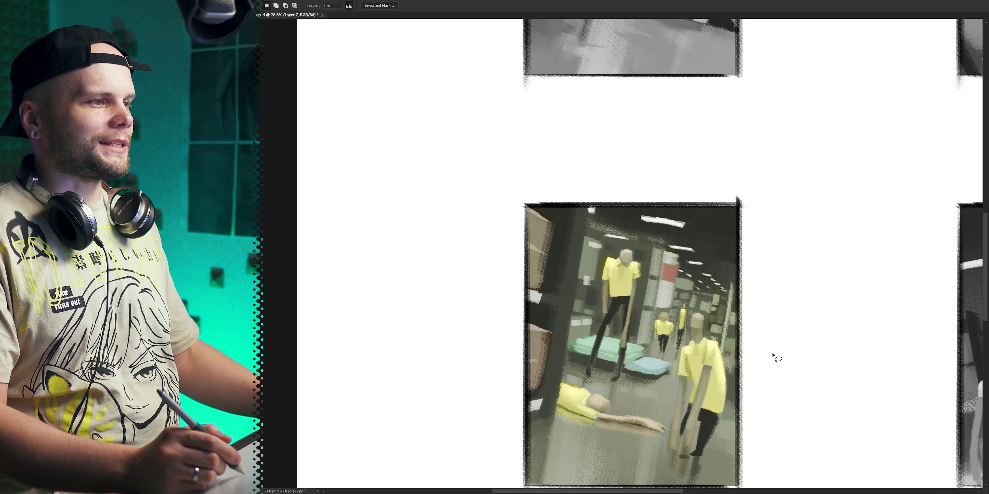
pyautogui.scroll(-3, 769, 358)
pyautogui.scroll(3, 770, 362)
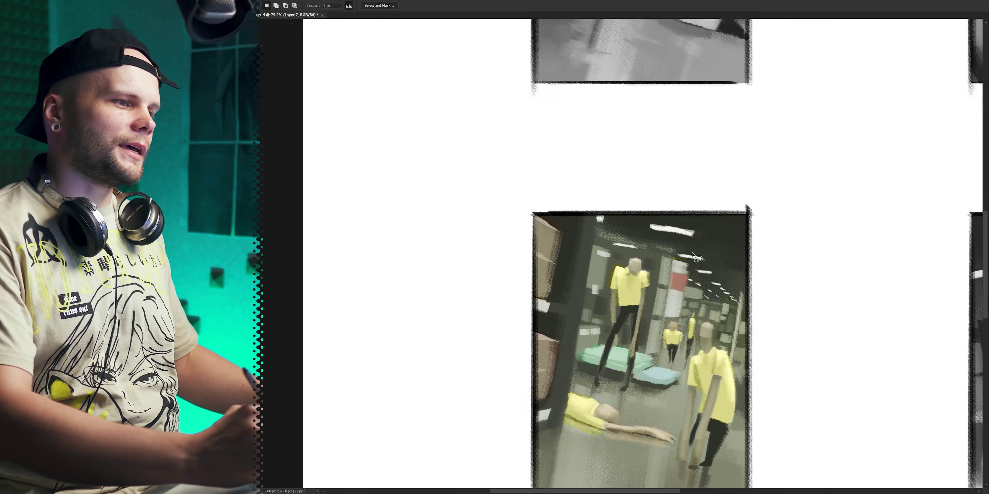
# Try lasso selections along the receding diagonal of the ceiling lights in the third thumbnail and clear them
pyautogui.click(659, 200)
pyautogui.click(748, 311)
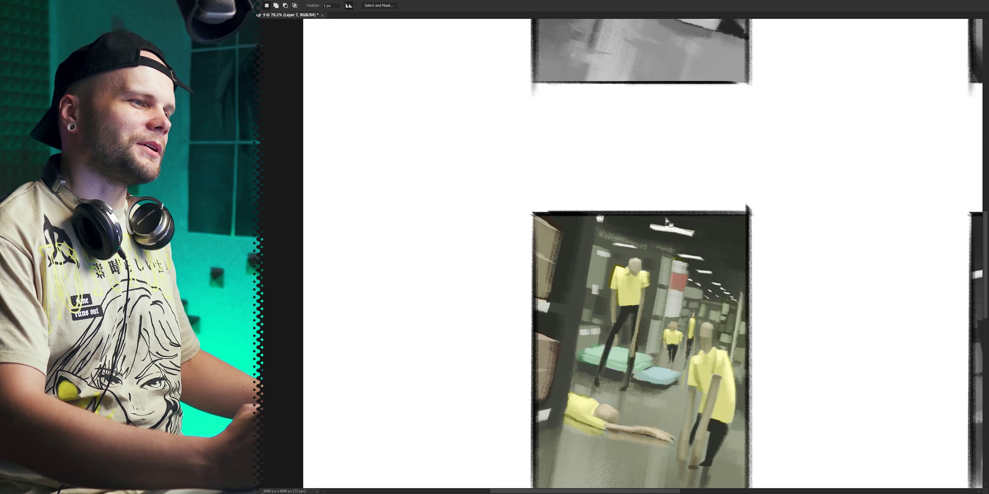
pyautogui.click(616, 190)
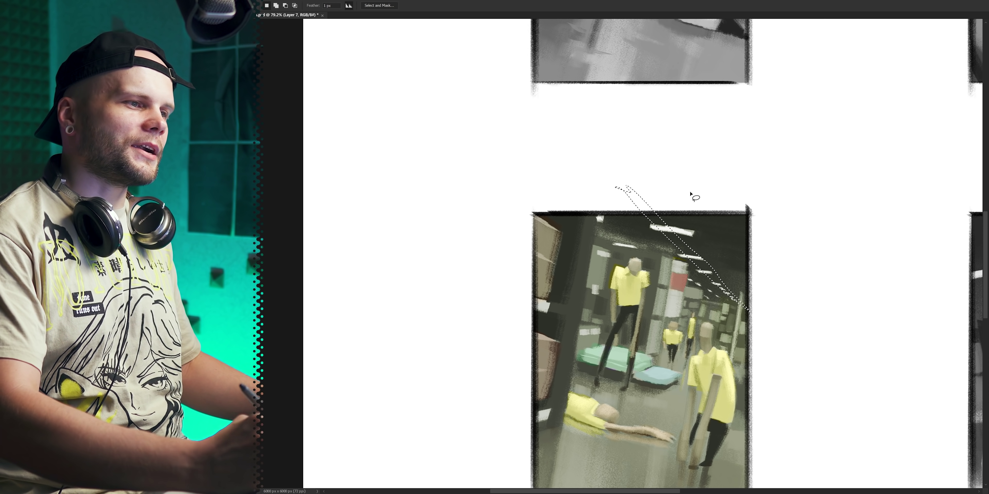
pyautogui.moveTo(721, 217)
pyautogui.mouseDown()
pyautogui.moveTo(757, 261)
pyautogui.moveTo(724, 224)
pyautogui.moveTo(747, 232)
pyautogui.mouseUp()
pyautogui.hotkey('ctrl', 'z')
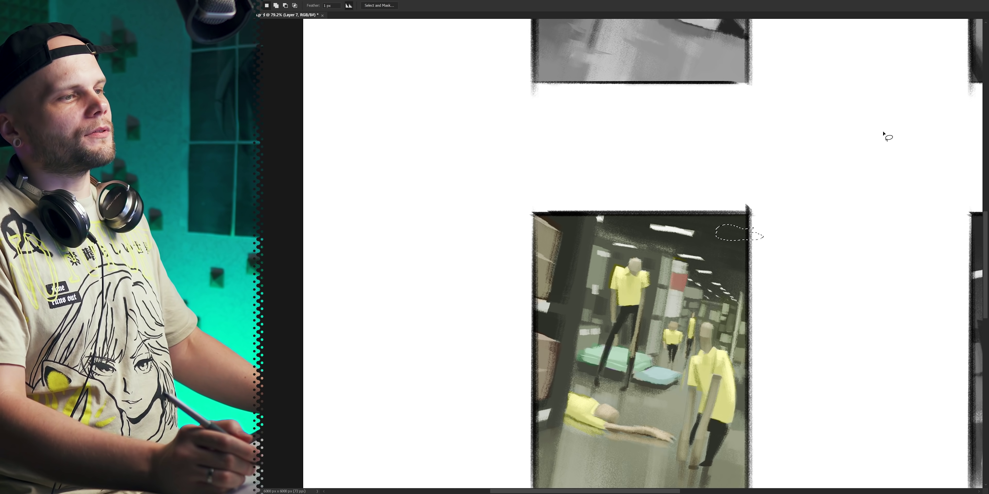
pyautogui.scroll(-1, 795, 261)
pyautogui.scroll(-1, 796, 261)
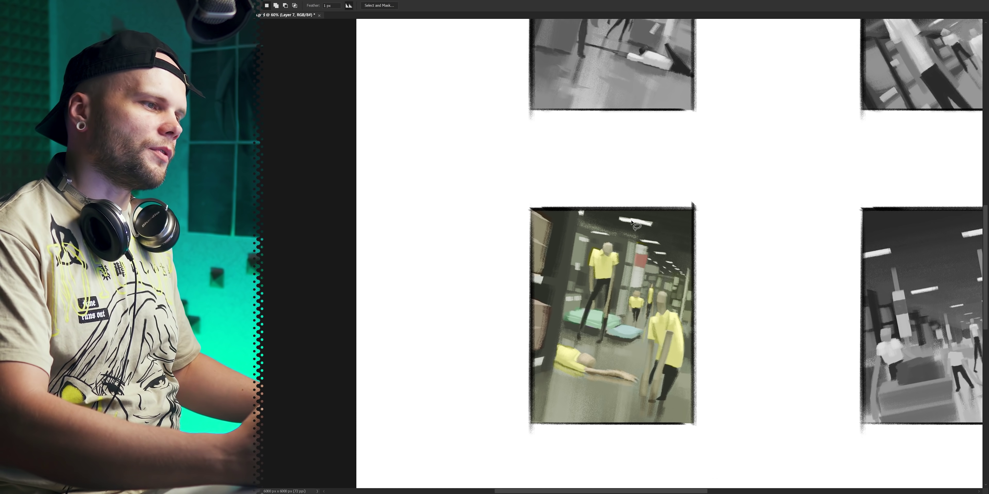
pyautogui.moveTo(632, 223)
pyautogui.mouseDown()
pyautogui.moveTo(681, 270)
pyautogui.moveTo(626, 210)
pyautogui.moveTo(646, 260)
pyautogui.moveTo(594, 207)
pyautogui.moveTo(680, 244)
pyautogui.moveTo(681, 219)
pyautogui.moveTo(656, 212)
pyautogui.moveTo(697, 249)
pyautogui.moveTo(643, 187)
pyautogui.mouseUp()
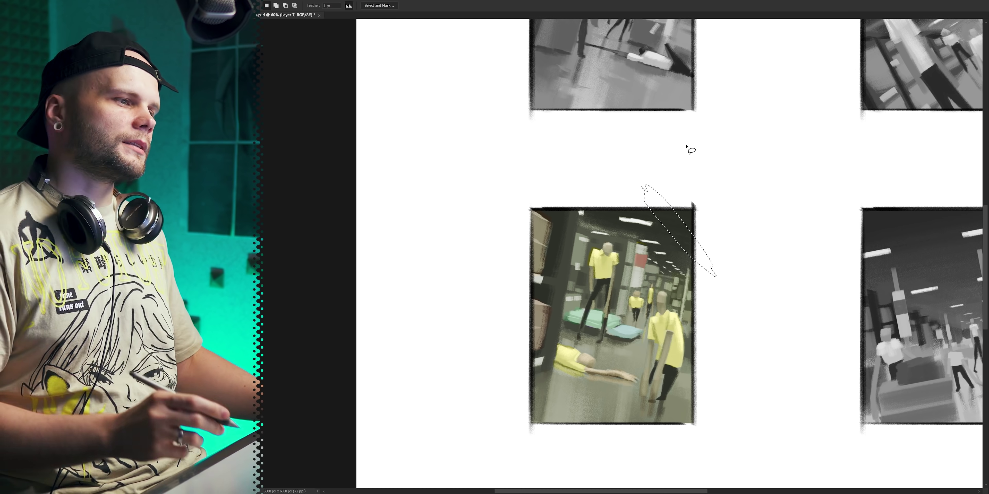
pyautogui.hotkey('ctrl', 'd')
# Paint extra rows of white ceiling lights receding diagonally across the third thumbnail's dark ceiling and compare before and after
pyautogui.moveTo(686, 146); pyautogui.dragTo(712, 156)
pyautogui.scroll(3, 621, 253)
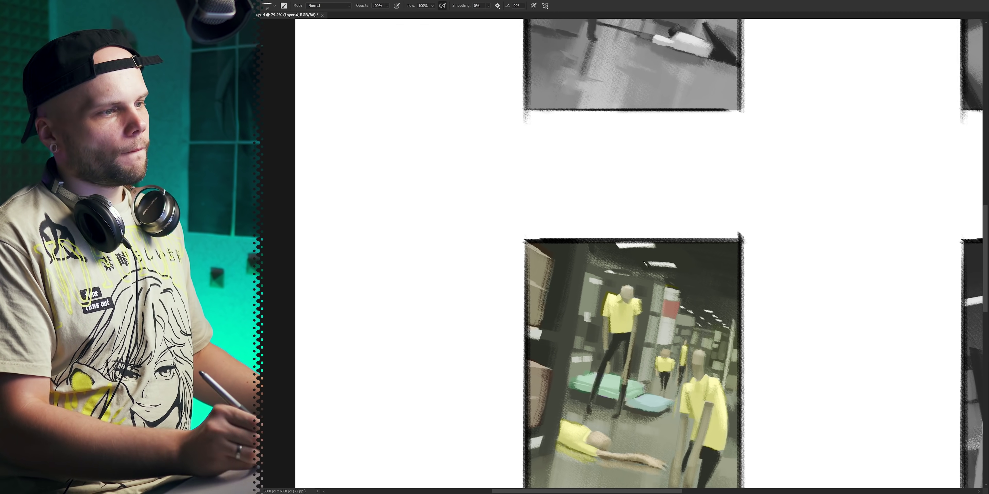
pyautogui.scroll(-1, 726, 310)
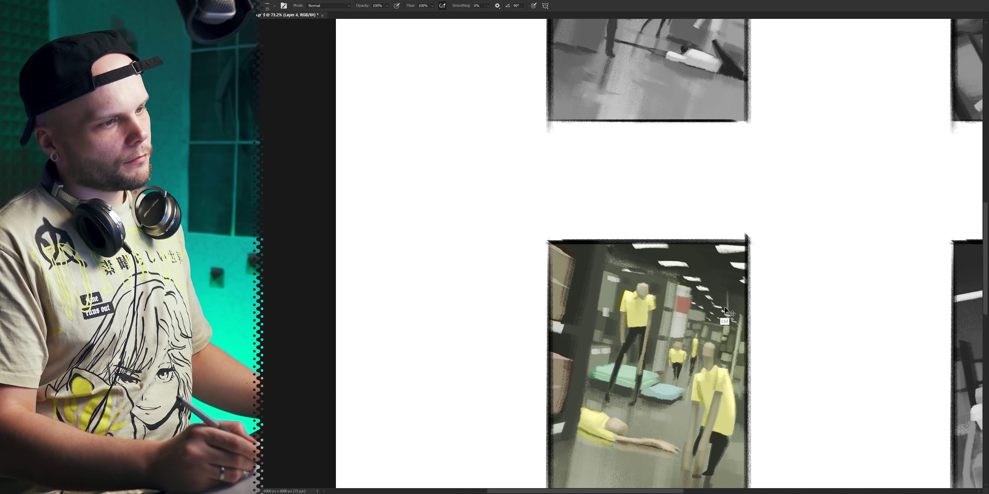
pyautogui.scroll(-2, 725, 311)
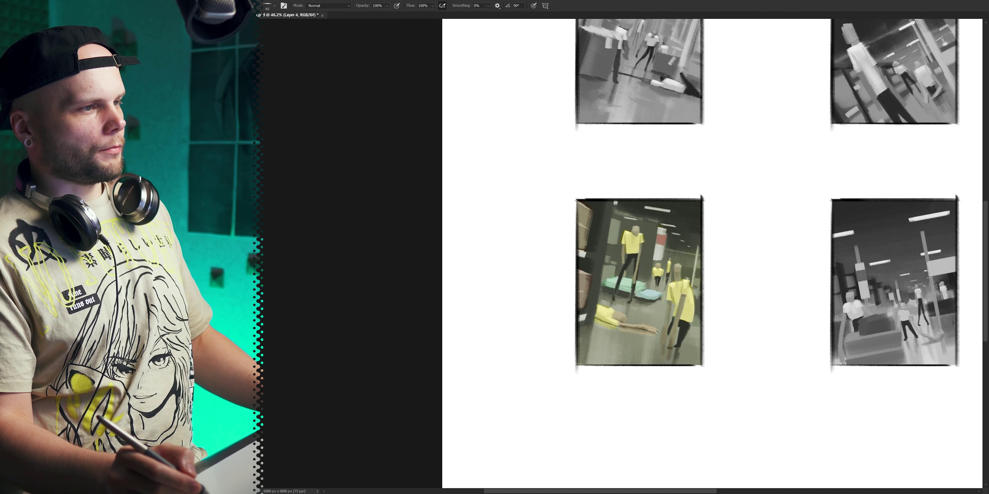
pyautogui.hotkey('ctrl', 'z')
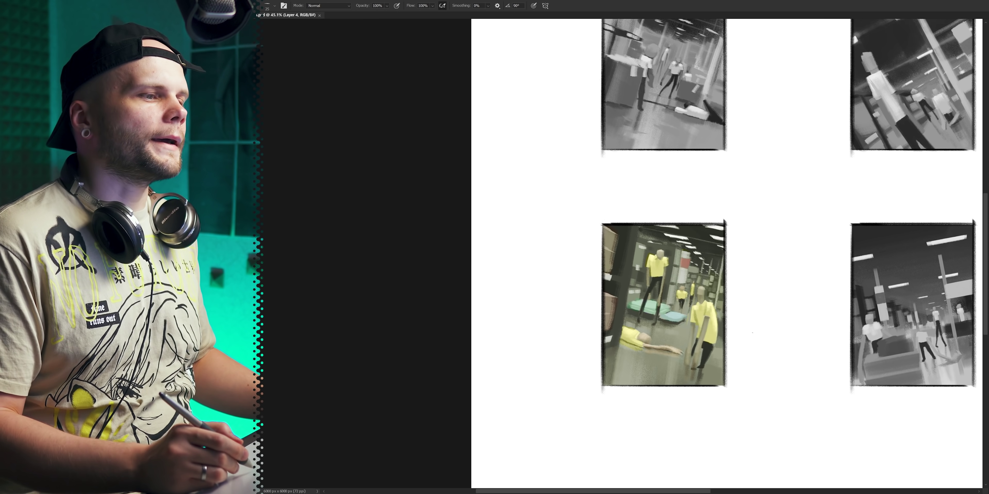
# Examine the third thumbnail's added ceiling lights close up and at a distance beside the other thumbnails
pyautogui.scroll(3, 751, 338)
pyautogui.moveTo(747, 343); pyautogui.dragTo(735, 326)
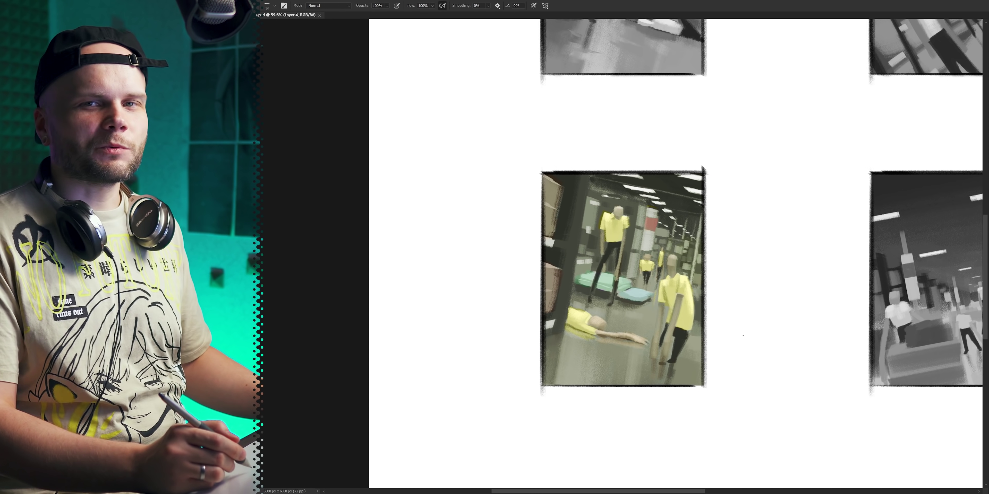
pyautogui.scroll(-5, 744, 336)
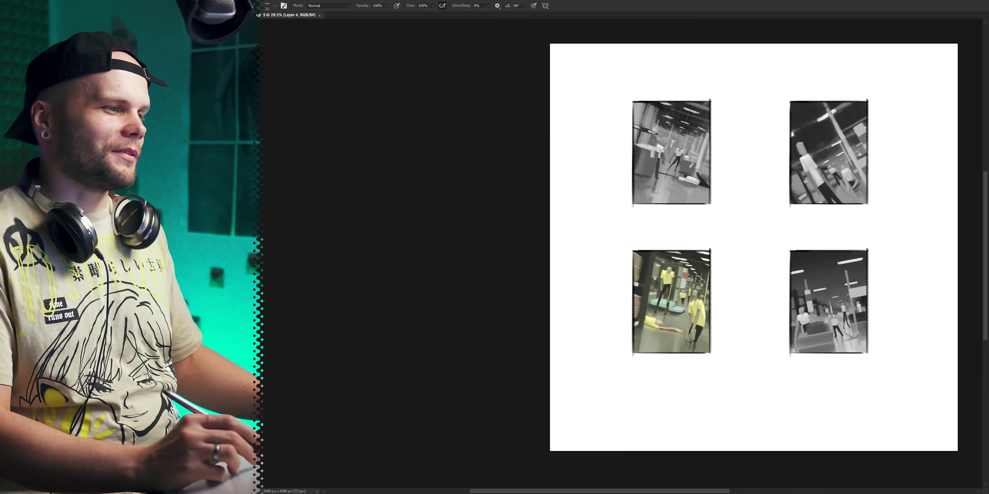
pyautogui.scroll(5, 701, 316)
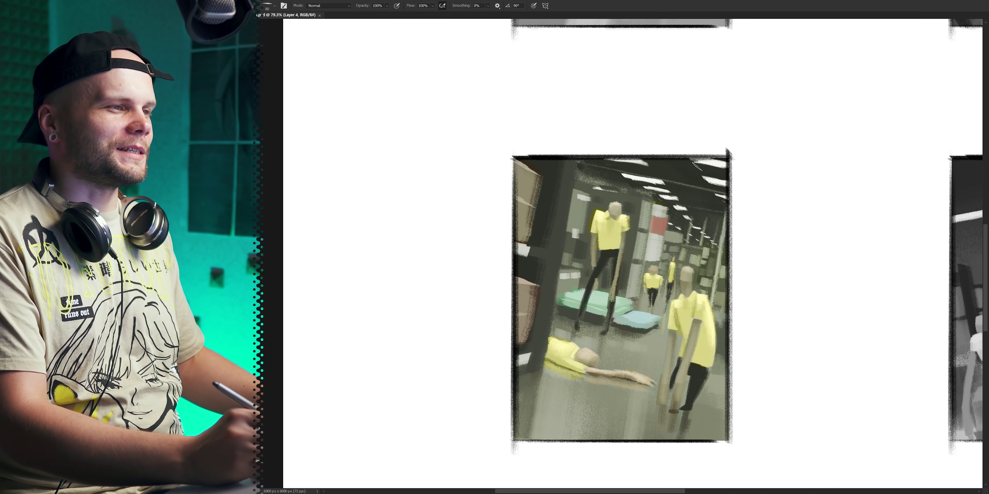
pyautogui.scroll(-5, 753, 330)
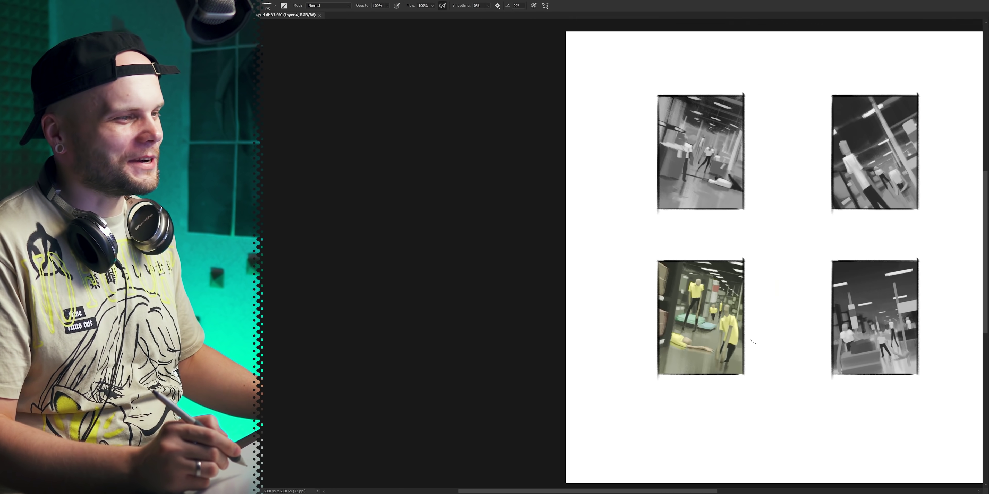
# Check the third thumbnail with the canvas flipped horizontally, save the document and restore the unflipped orientation
pyautogui.moveTo(761, 369); pyautogui.dragTo(702, 330)
pyautogui.press('F2')
pyautogui.scroll(4, 806, 261)
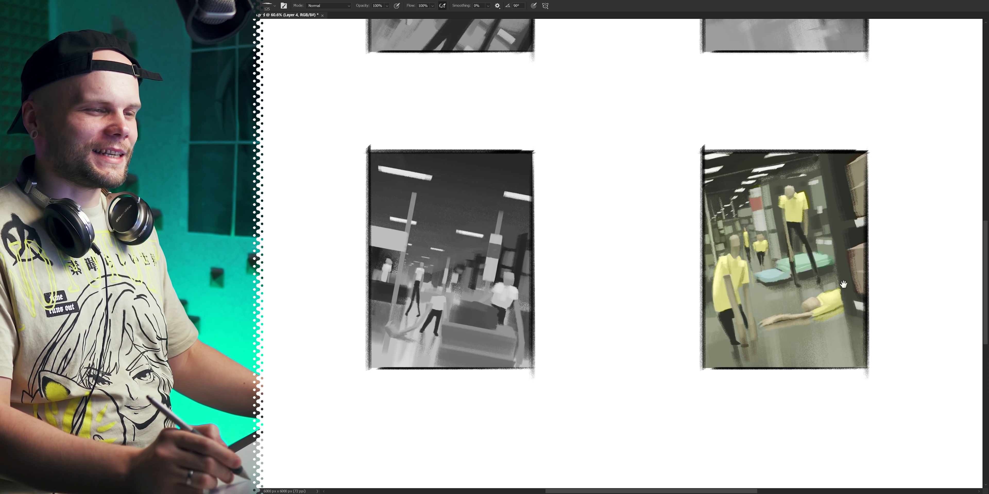
pyautogui.moveTo(843, 285); pyautogui.dragTo(798, 285)
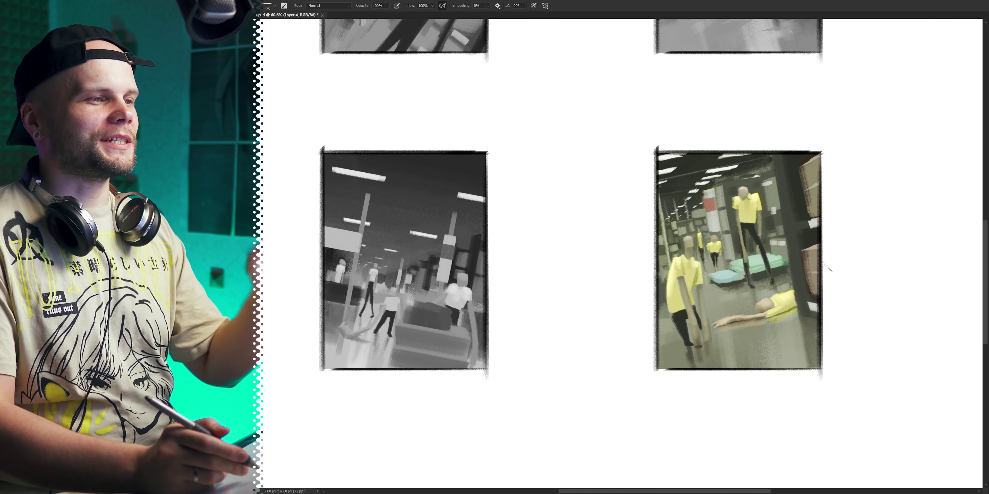
pyautogui.hotkey('ctrl', 's')
pyautogui.hotkey('ctrl', 'shift', 'h')
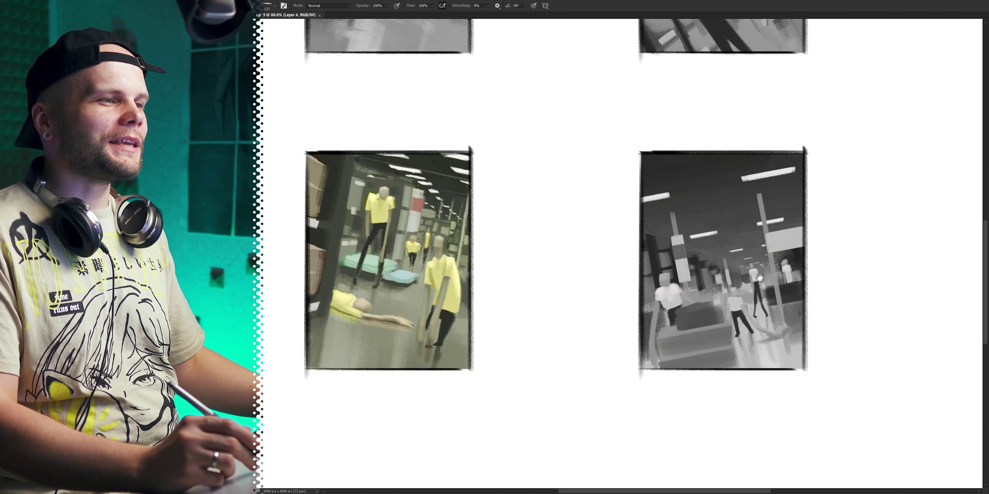
pyautogui.moveTo(375, 264); pyautogui.dragTo(585, 288)
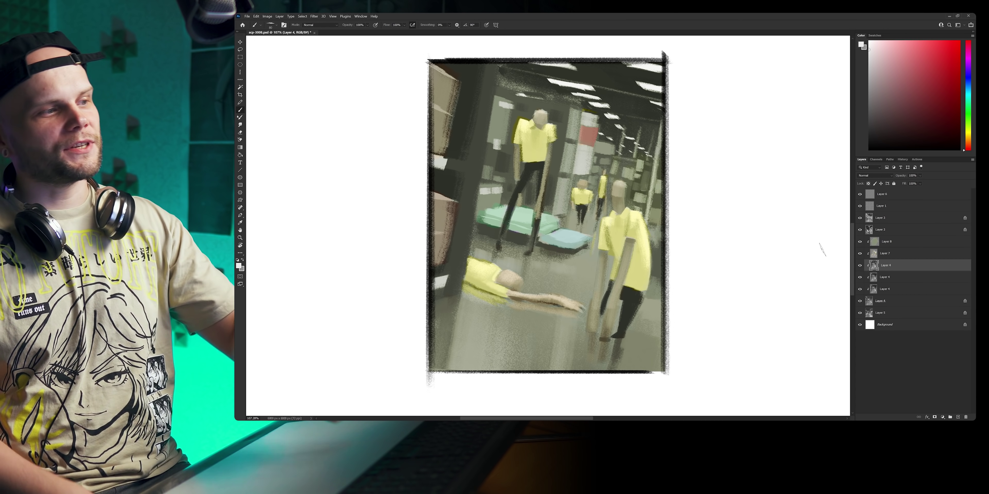
pyautogui.moveTo(512, 159)
pyautogui.mouseDown()
pyautogui.moveTo(501, 261)
pyautogui.moveTo(651, 234)
pyautogui.moveTo(591, 213)
pyautogui.mouseUp()
pyautogui.moveTo(659, 271); pyautogui.dragTo(642, 317)
pyautogui.moveTo(633, 324)
pyautogui.mouseDown()
pyautogui.moveTo(631, 312)
pyautogui.moveTo(625, 317)
pyautogui.moveTo(640, 310)
pyautogui.mouseUp()
pyautogui.scroll(1, 630, 308)
pyautogui.hotkey('ctrl', 'z')
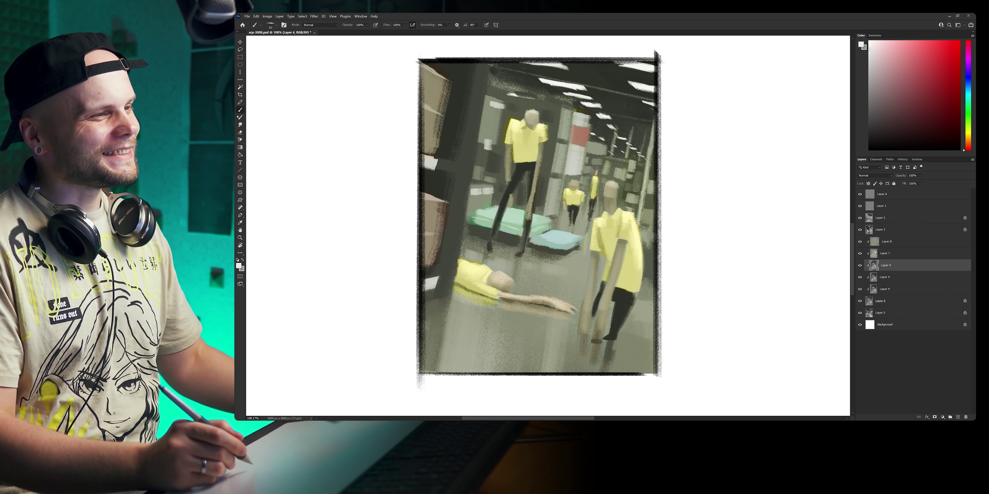
# Hide the upper clipped layers of the third thumbnail to compare its early greyscale sketch, and show them again
pyautogui.moveTo(860, 265); pyautogui.dragTo(859, 281)
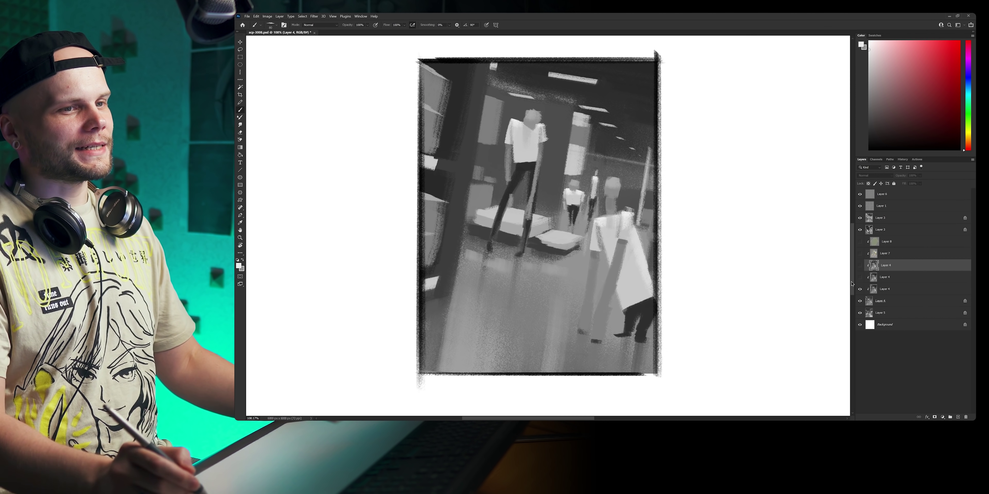
pyautogui.click(859, 249)
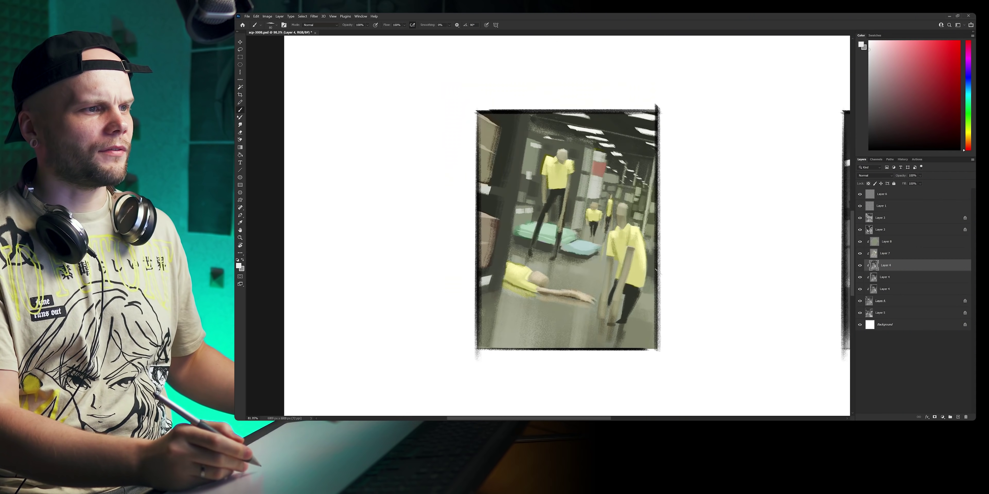
pyautogui.scroll(-5, 677, 291)
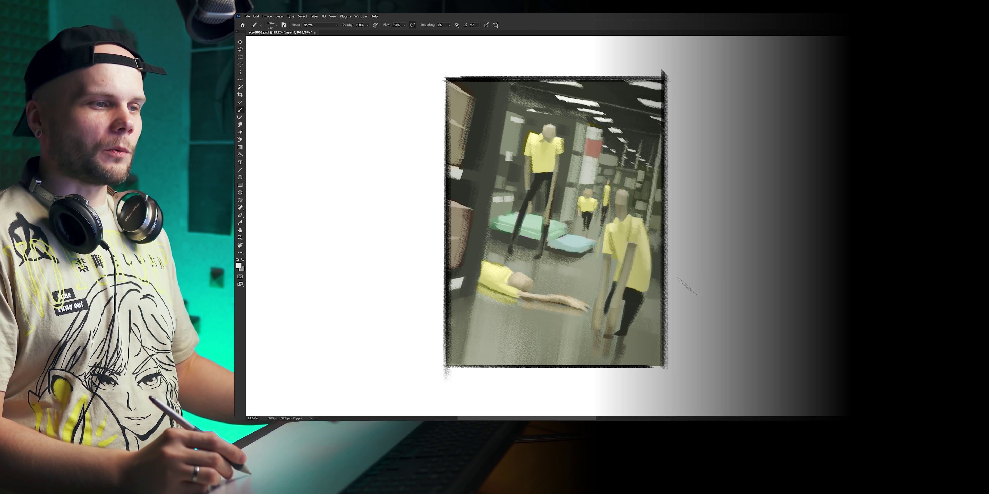
pyautogui.moveTo(660, 253)
pyautogui.mouseDown()
pyautogui.moveTo(614, 271)
pyautogui.moveTo(546, 215)
pyautogui.moveTo(576, 153)
pyautogui.moveTo(645, 122)
pyautogui.mouseUp()
pyautogui.hotkey('ctrl', 'z')
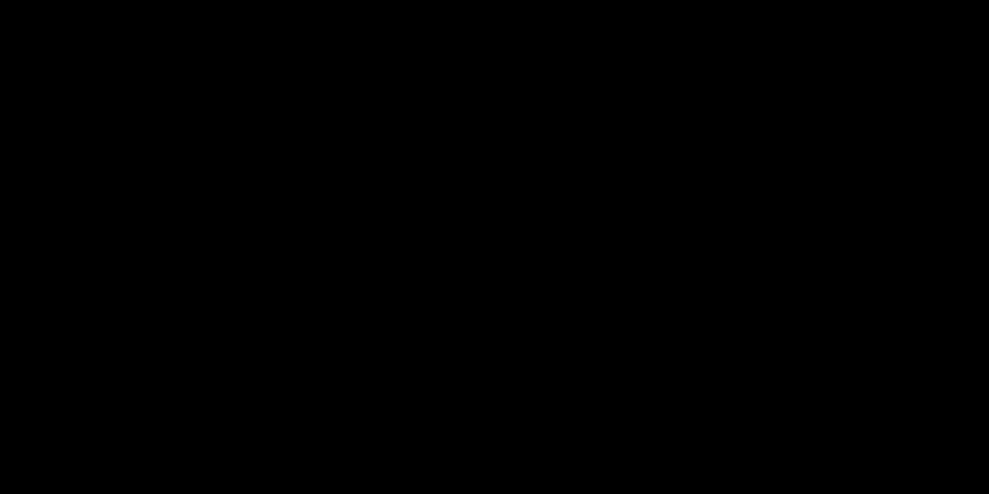